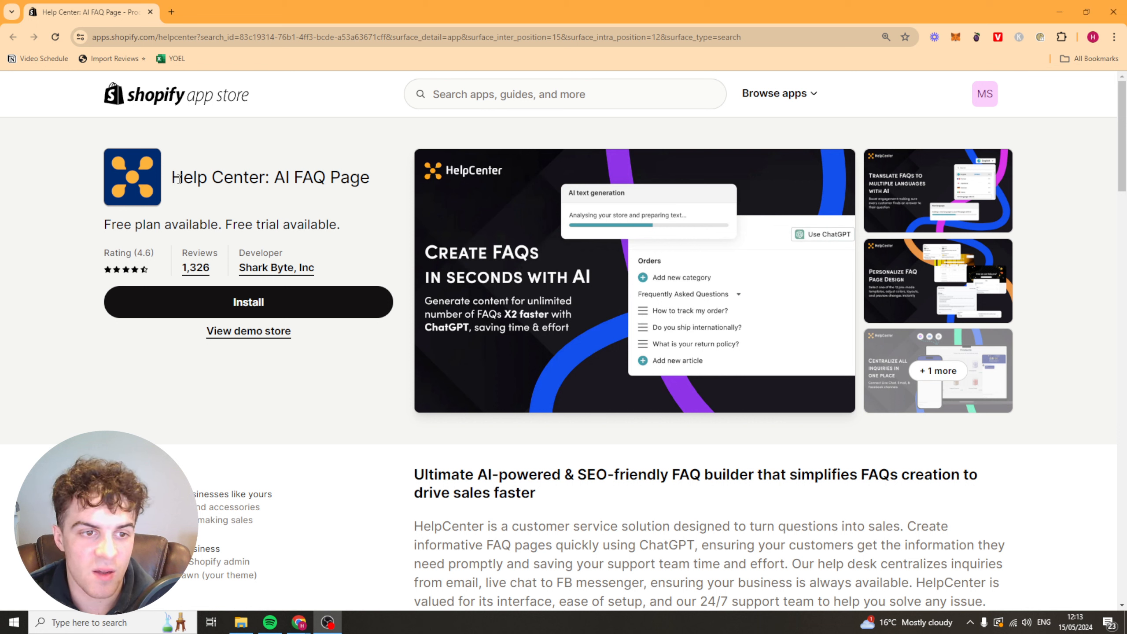
Install the Help Center: AI FAQ Page app on the store and grant its requested data access.
{"action": "left_click_drag", "start_coordinate": [173, 177], "coordinate": [370, 178]}
{"action": "left_click", "coordinate": [271, 305]}
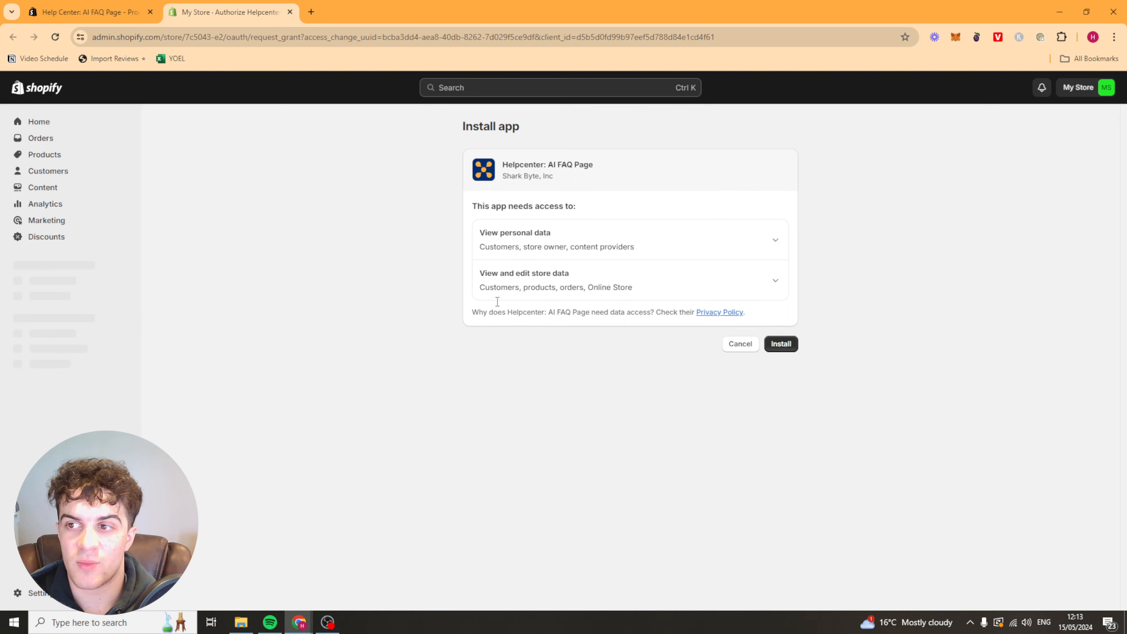
{"action": "left_click", "coordinate": [781, 344]}
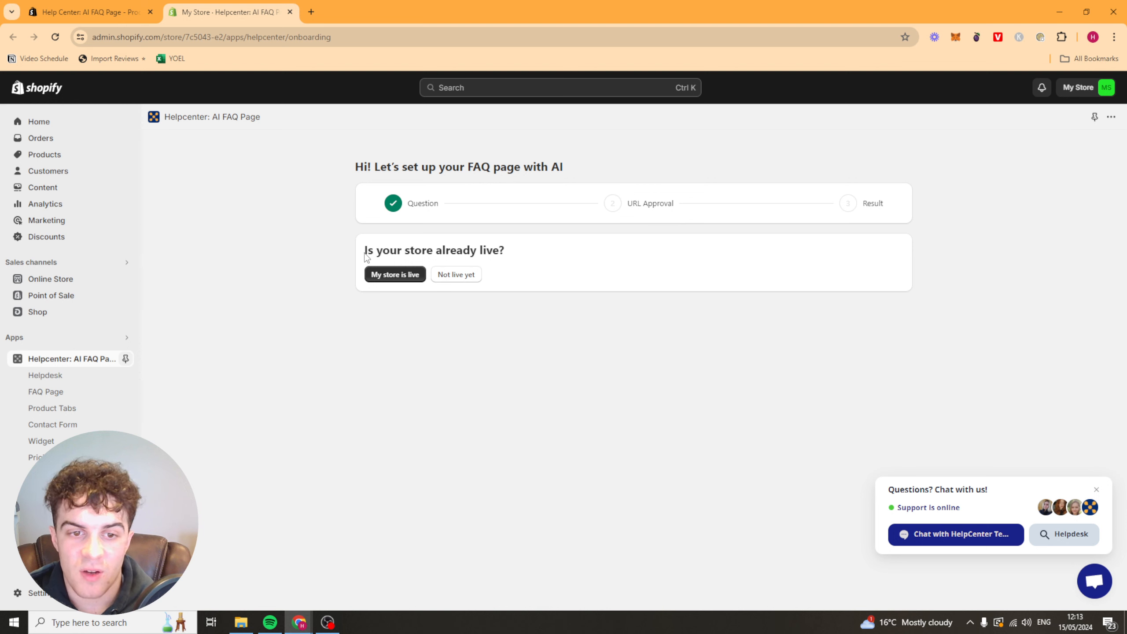
Try to generate the FAQ content with AI by answering that the store is already live.
{"action": "left_click_drag", "start_coordinate": [367, 257], "coordinate": [527, 252]}
{"action": "left_click", "coordinate": [409, 274]}
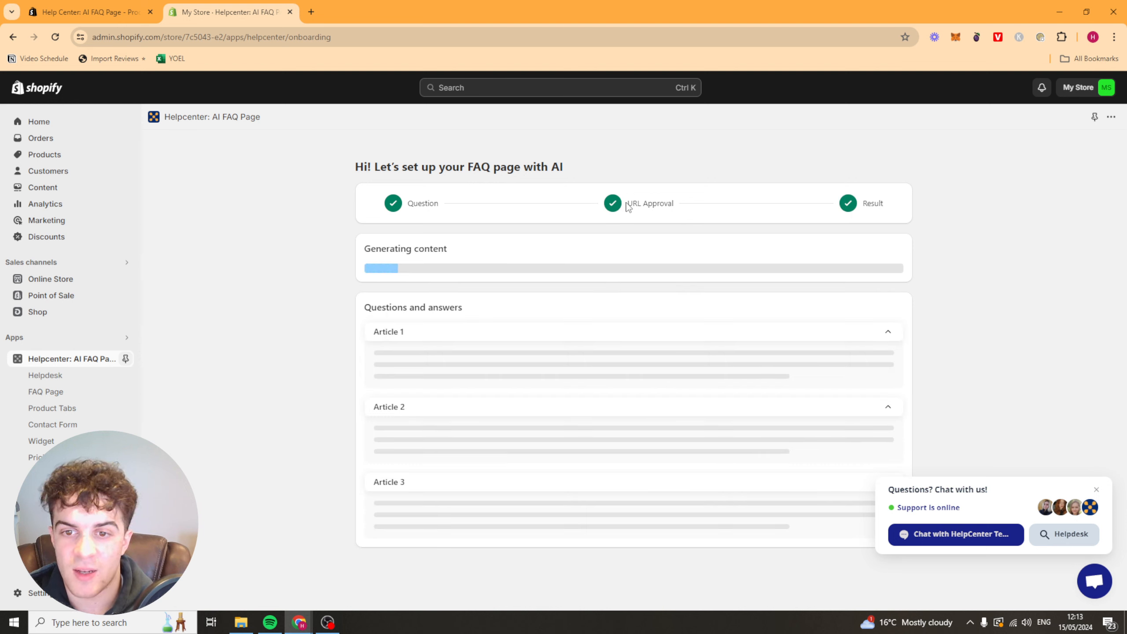
Examine the URL Approval and Result stages of the AI setup and read the outcome message.
{"action": "left_click_drag", "start_coordinate": [626, 203], "coordinate": [686, 204]}
{"action": "triple_click", "coordinate": [647, 204]}
{"action": "left_click", "coordinate": [845, 202]}
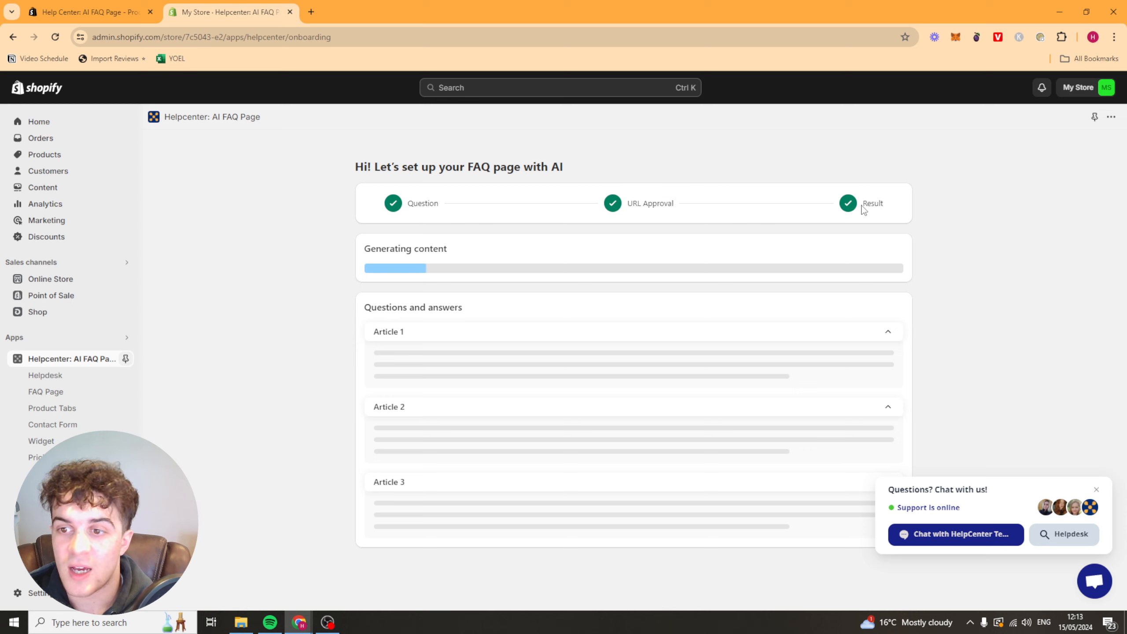
{"action": "left_click_drag", "start_coordinate": [863, 209], "coordinate": [909, 206]}
{"action": "left_click", "coordinate": [886, 211]}
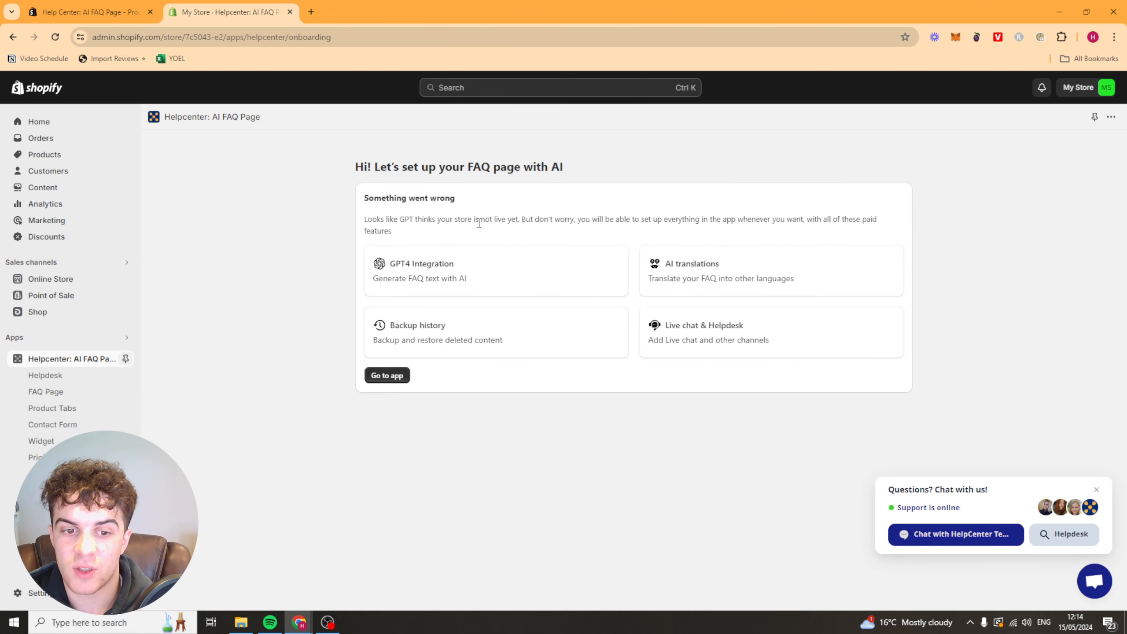
{"action": "left_click_drag", "start_coordinate": [375, 202], "coordinate": [481, 206]}
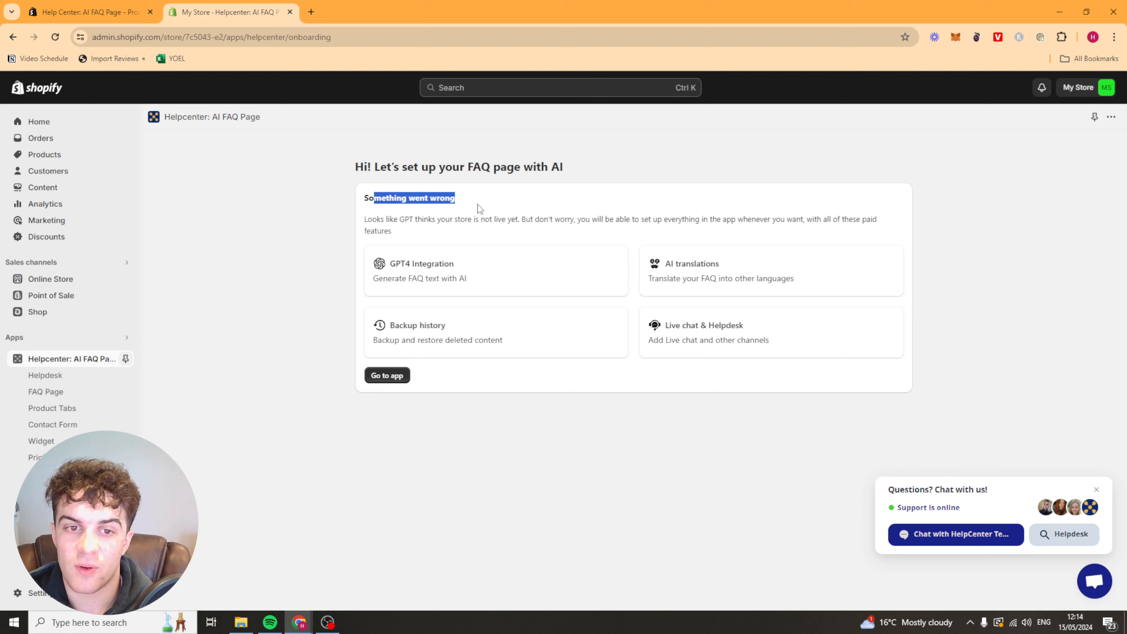
{"action": "left_click_drag", "start_coordinate": [374, 203], "coordinate": [599, 220]}
{"action": "double_click", "coordinate": [416, 220]}
{"action": "triple_click", "coordinate": [444, 218]}
{"action": "double_click", "coordinate": [466, 218]}
{"action": "triple_click", "coordinate": [599, 221]}
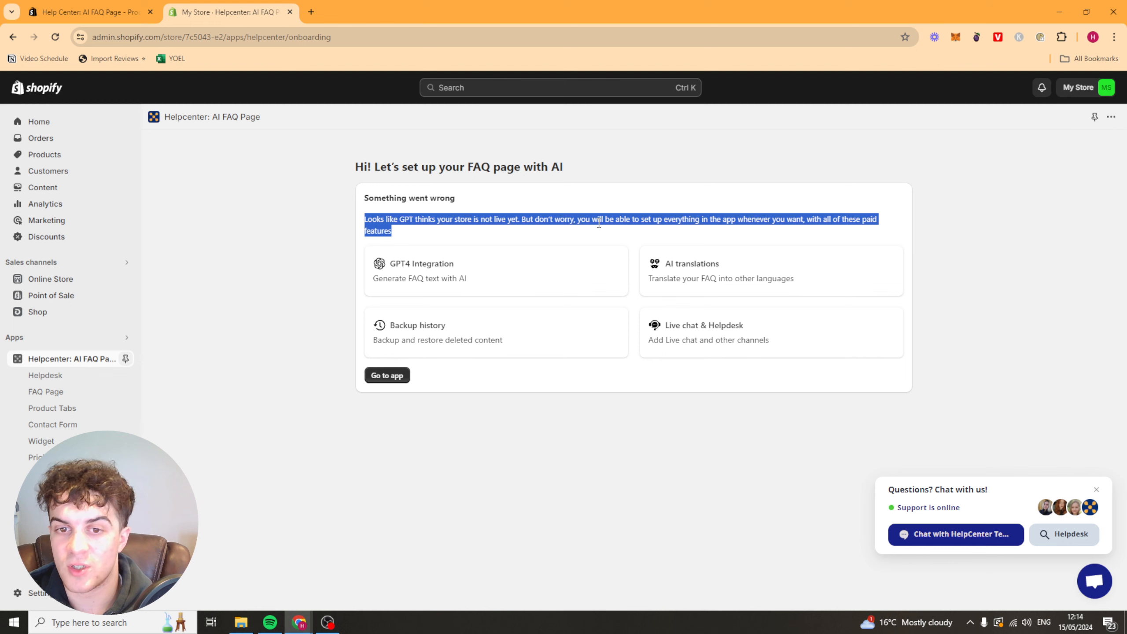
{"action": "left_click", "coordinate": [632, 215]}
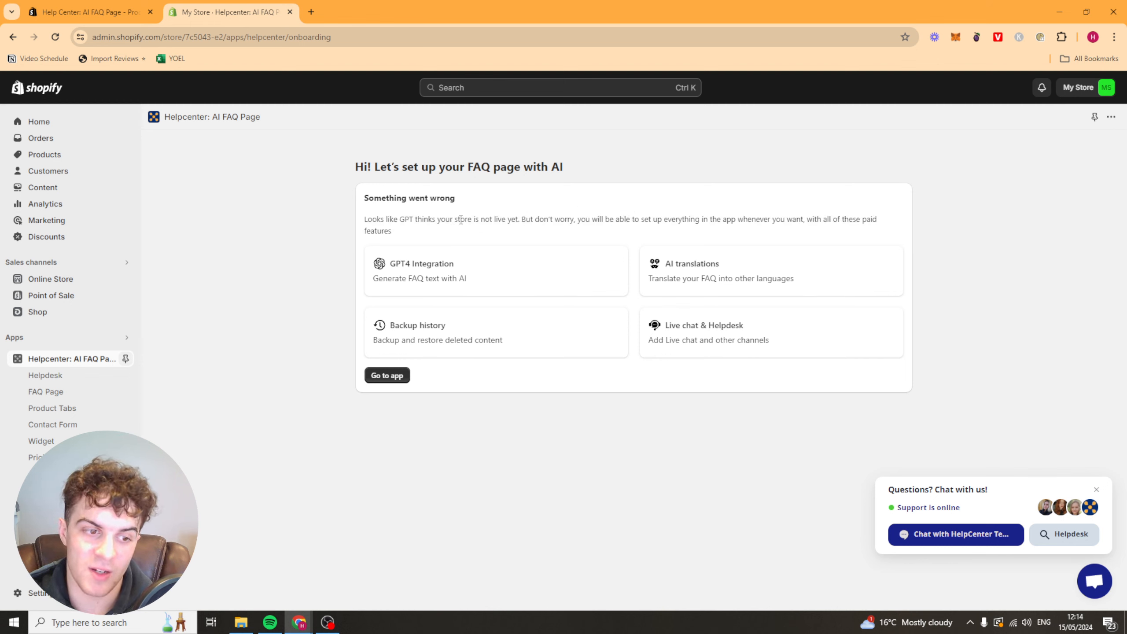
Continue from the setup message to the app and try to open its Helpdesk and FAQ Page sections.
{"action": "left_click", "coordinate": [385, 376]}
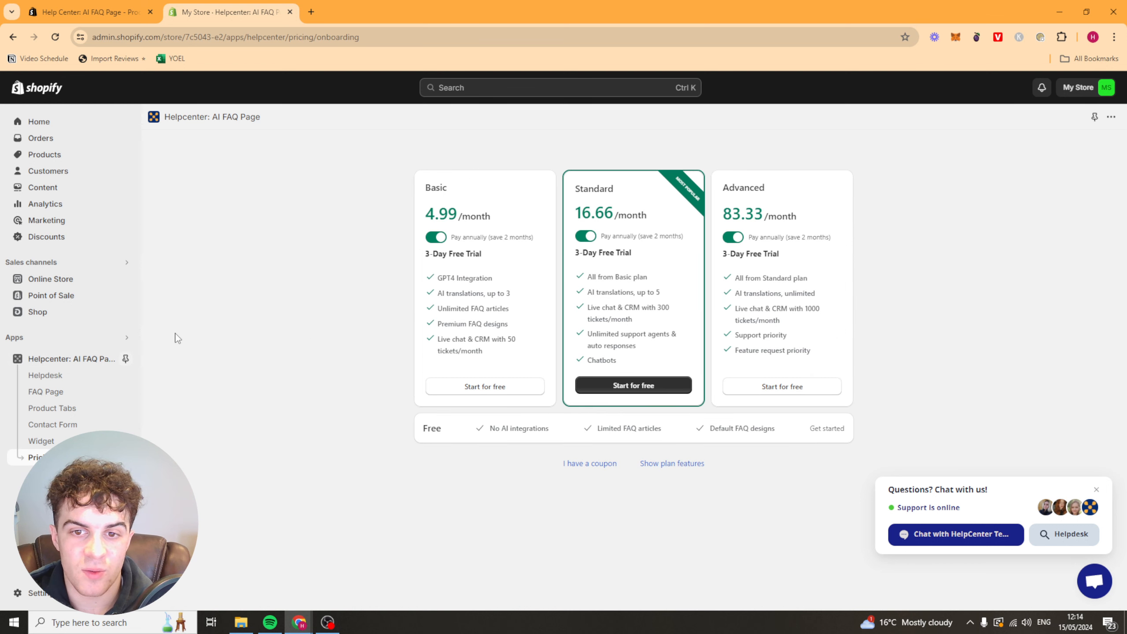
{"action": "left_click", "coordinate": [73, 375]}
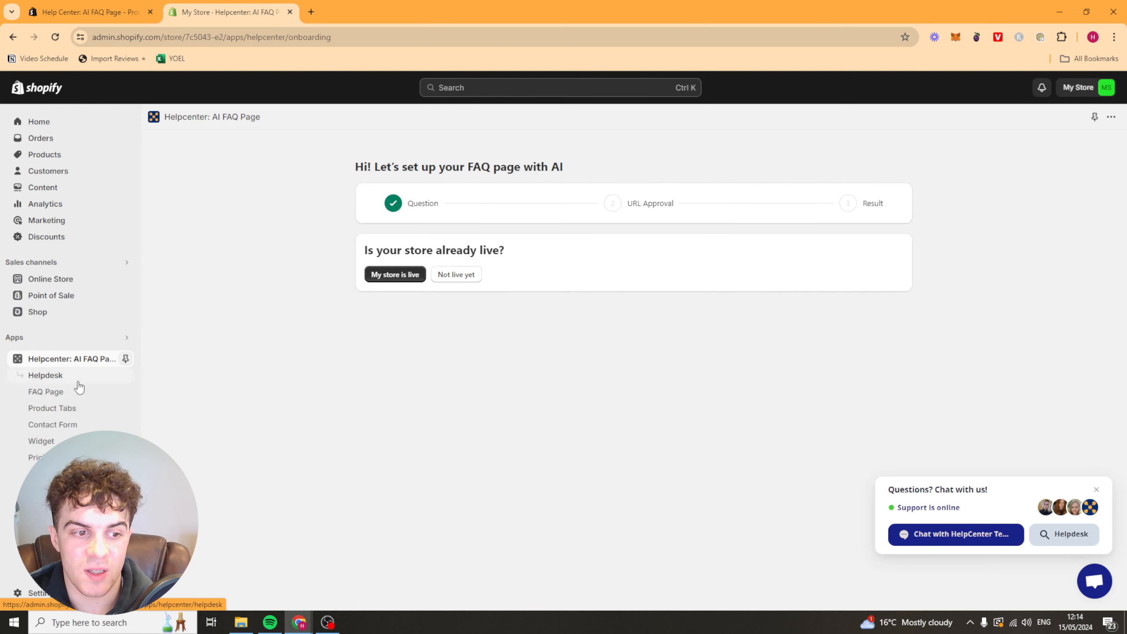
{"action": "left_click", "coordinate": [91, 390]}
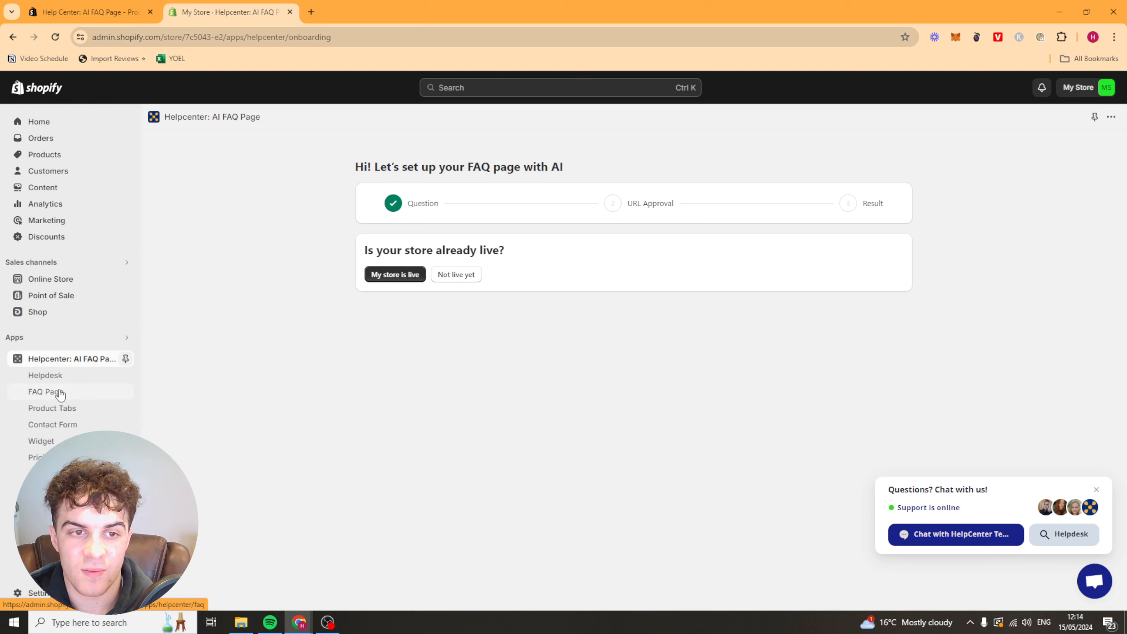
Answer that the store is not live yet and approve the Standard Monthly plan with its 3-day free trial.
{"action": "left_click", "coordinate": [455, 274]}
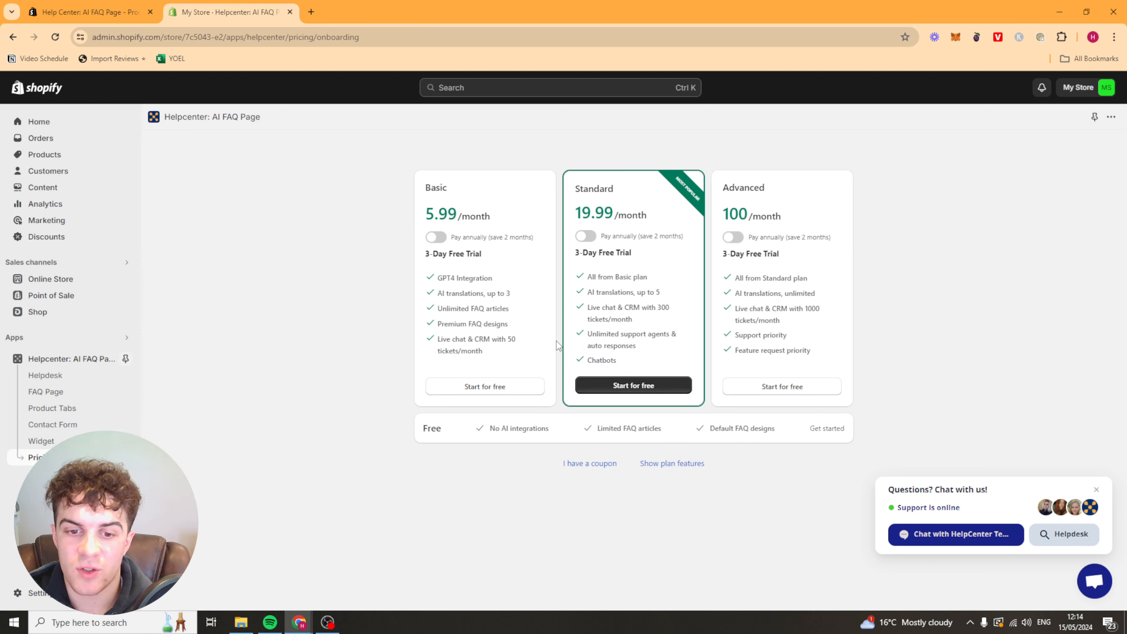
{"action": "left_click", "coordinate": [620, 387]}
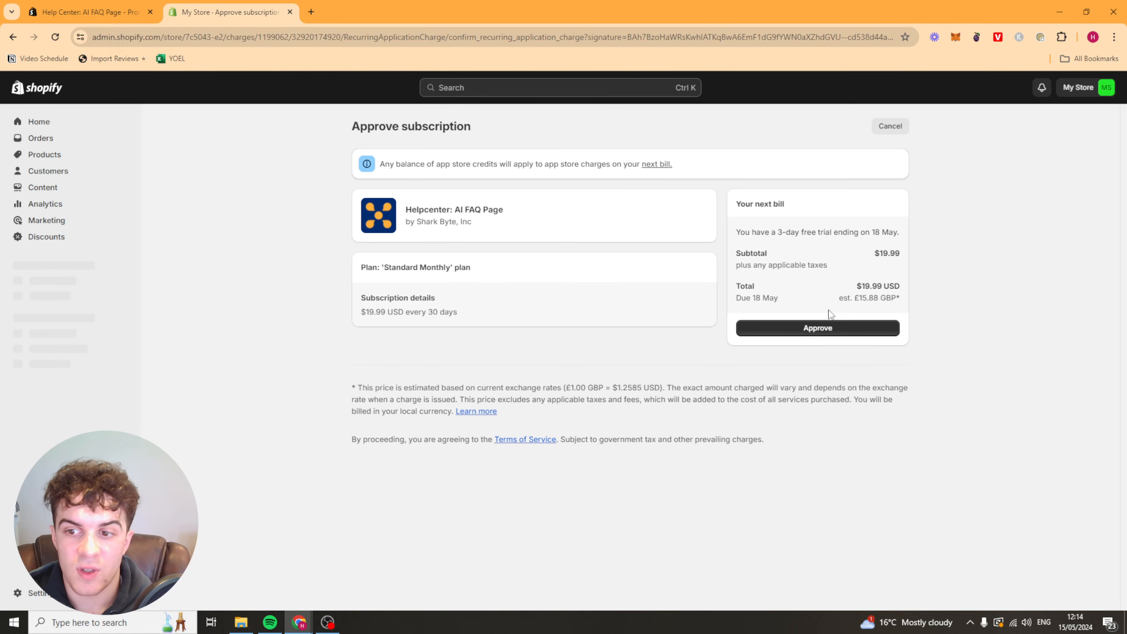
{"action": "left_click", "coordinate": [818, 328]}
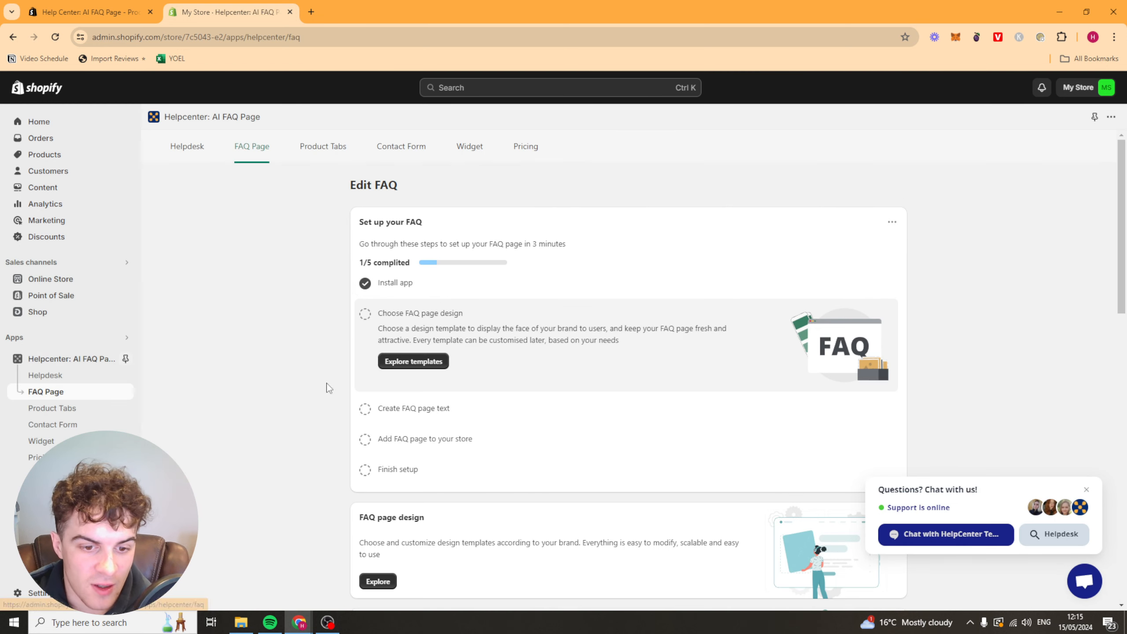
Look over the FAQ setup page and the Helpdesk section, ending back on the FAQ page.
{"action": "scroll", "coordinate": [973, 342], "scroll_direction": "down", "scroll_amount": 10}
{"action": "scroll", "coordinate": [949, 232], "scroll_direction": "up", "scroll_amount": 10}
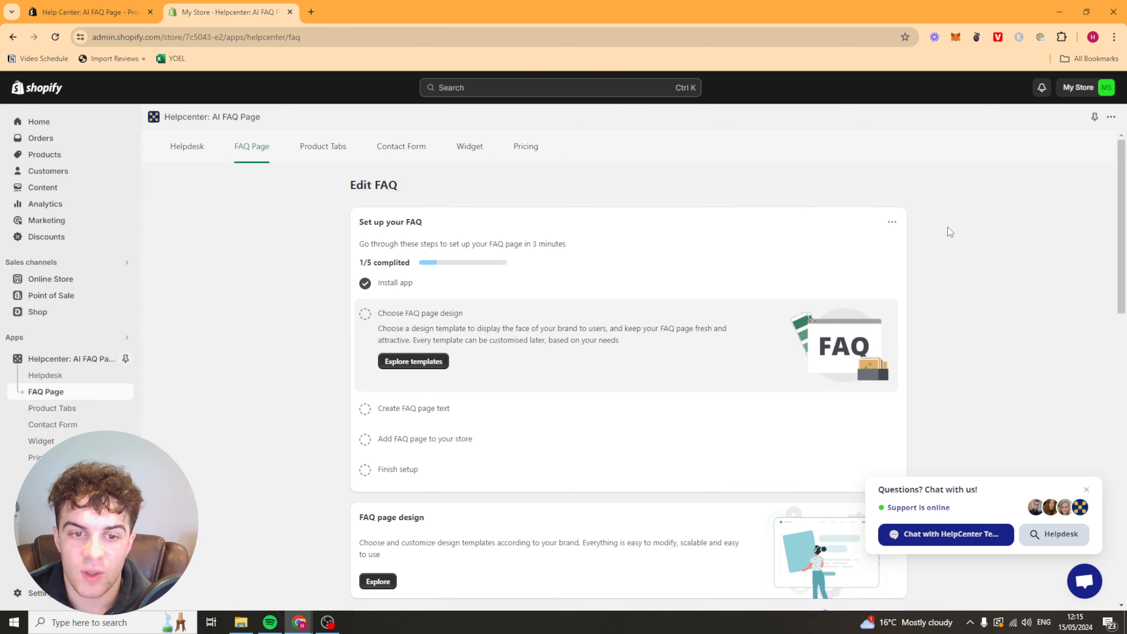
{"action": "left_click", "coordinate": [66, 377]}
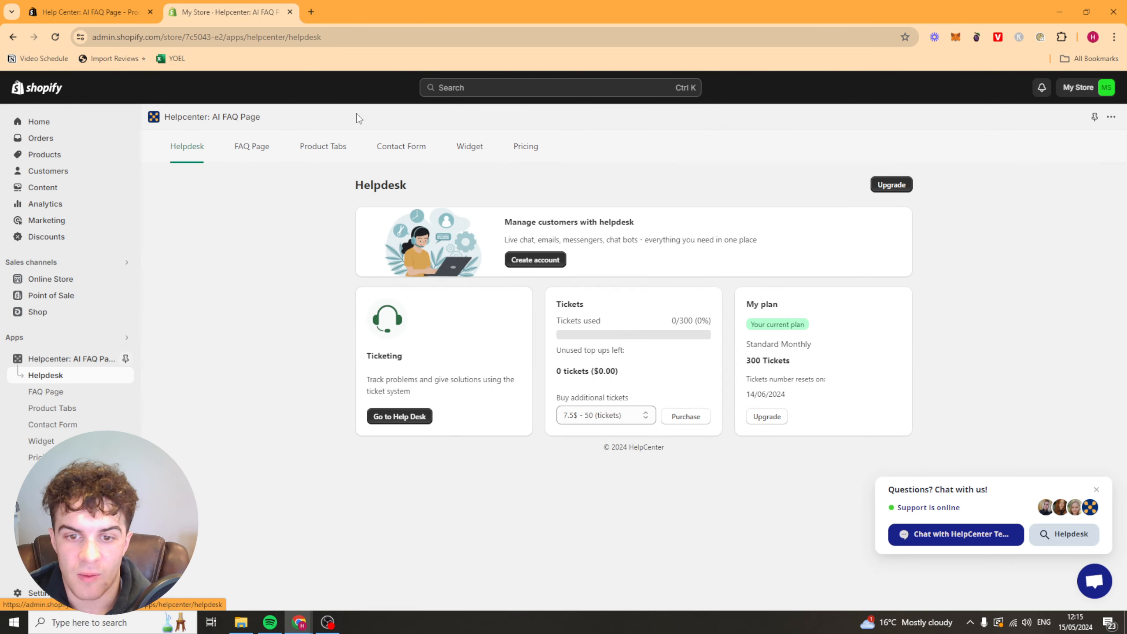
{"action": "left_click", "coordinate": [92, 392]}
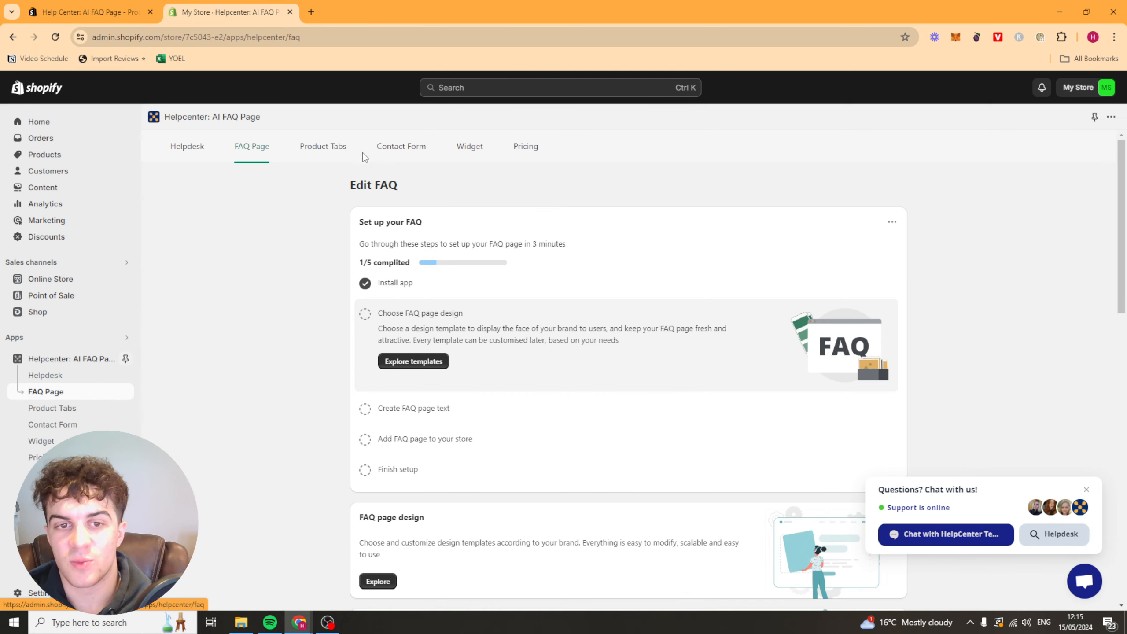
Browse the FAQ page templates and select the Minimalistic design.
{"action": "left_click", "coordinate": [414, 362]}
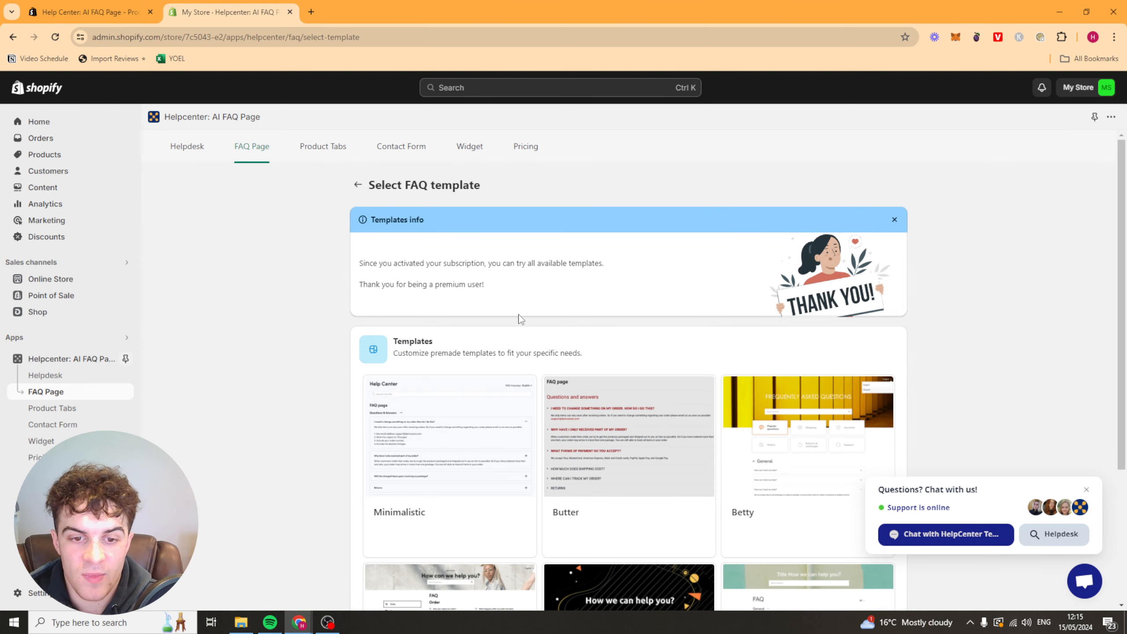
{"action": "scroll", "coordinate": [568, 489], "scroll_direction": "down", "scroll_amount": 4}
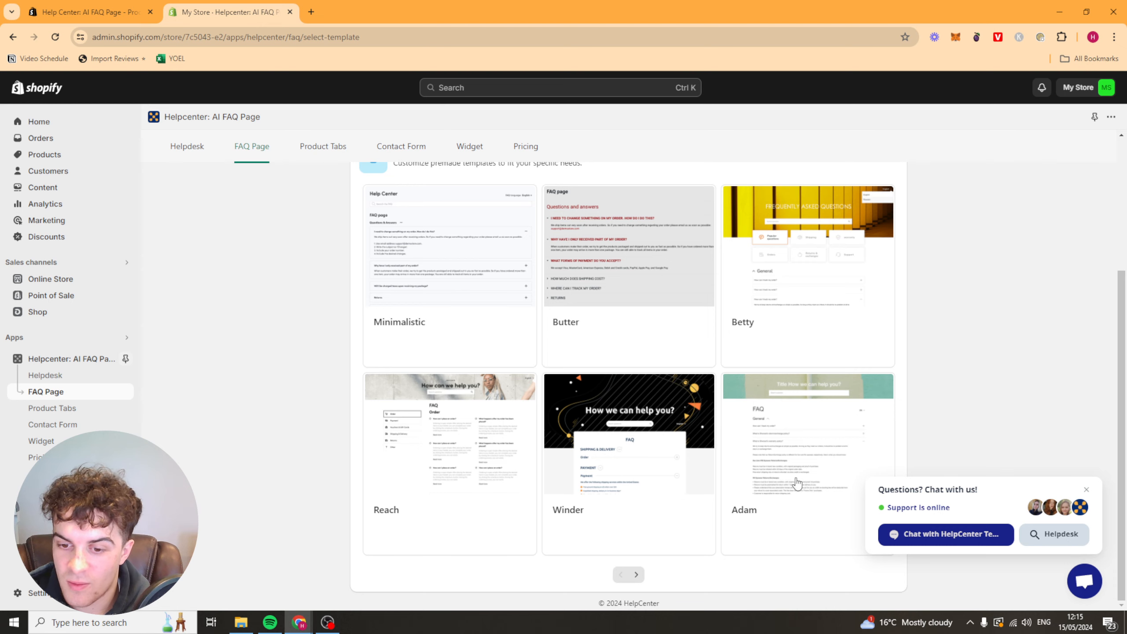
{"action": "scroll", "coordinate": [803, 459], "scroll_direction": "up", "scroll_amount": 4}
{"action": "scroll", "coordinate": [433, 377], "scroll_direction": "down", "scroll_amount": 4}
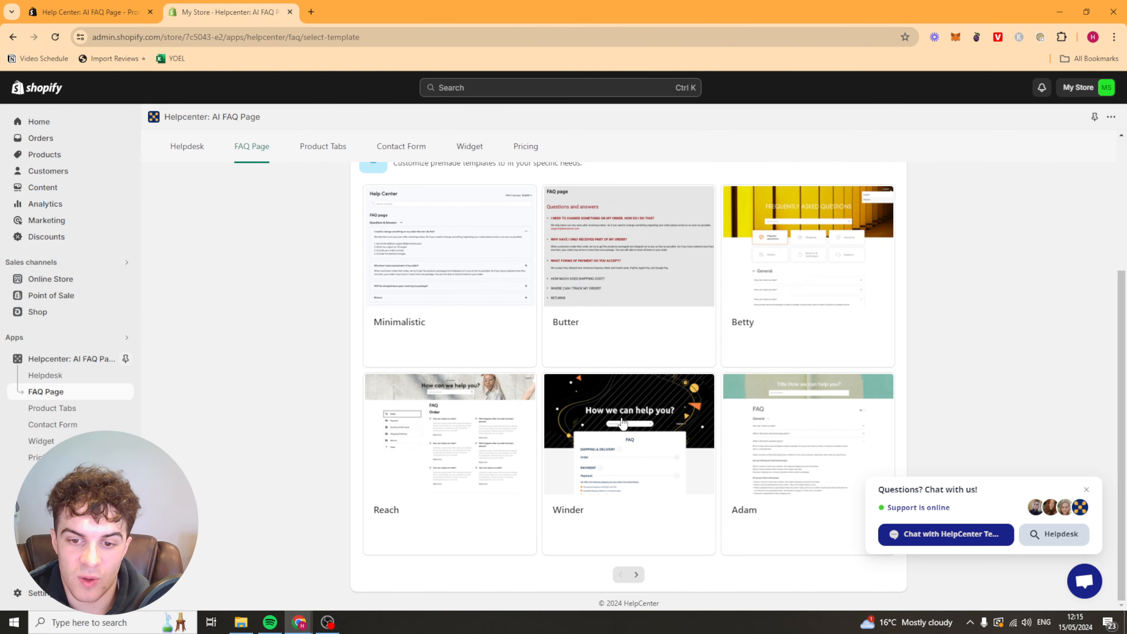
{"action": "left_click", "coordinate": [392, 352]}
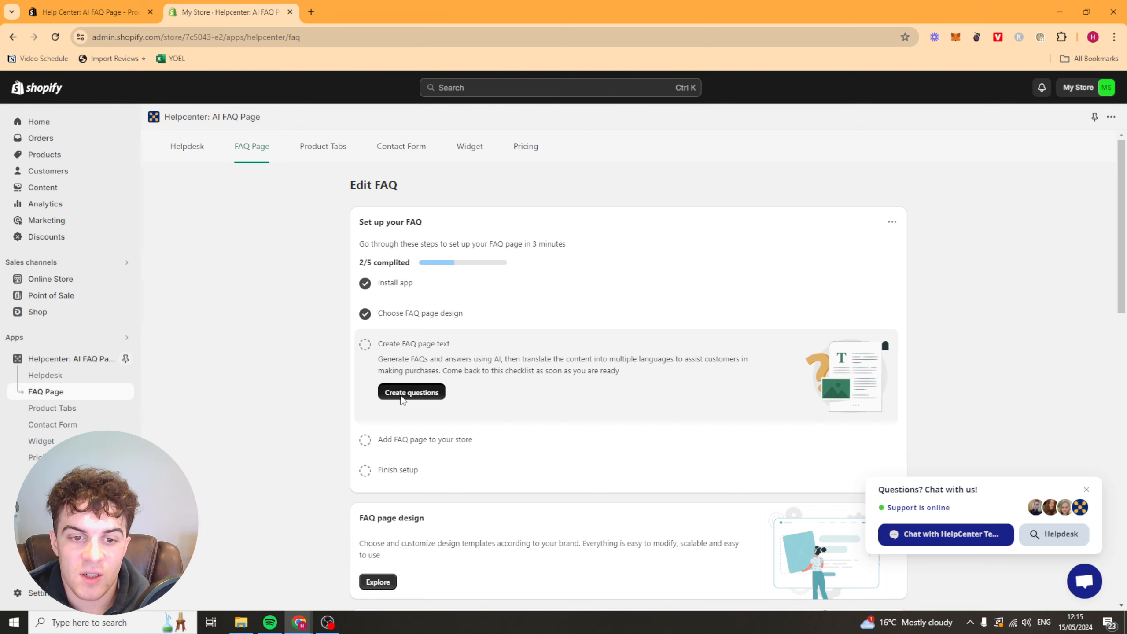
Create the FAQ page text by generating questions and answers with ChatGPT, and check the setup checklist.
{"action": "left_click", "coordinate": [402, 392]}
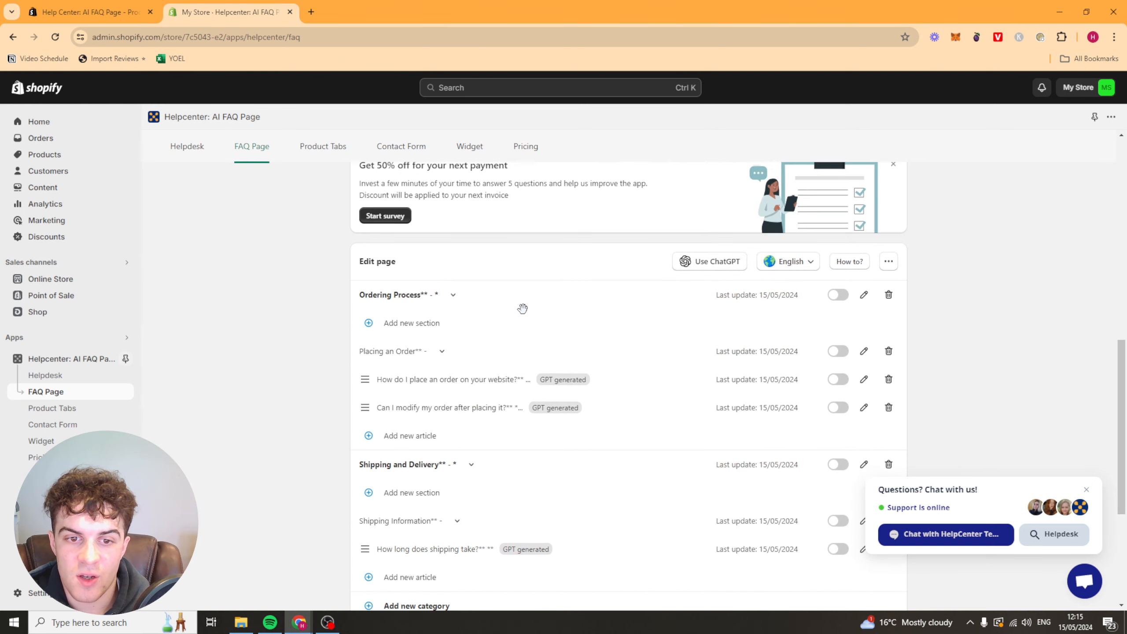
{"action": "left_click", "coordinate": [718, 262]}
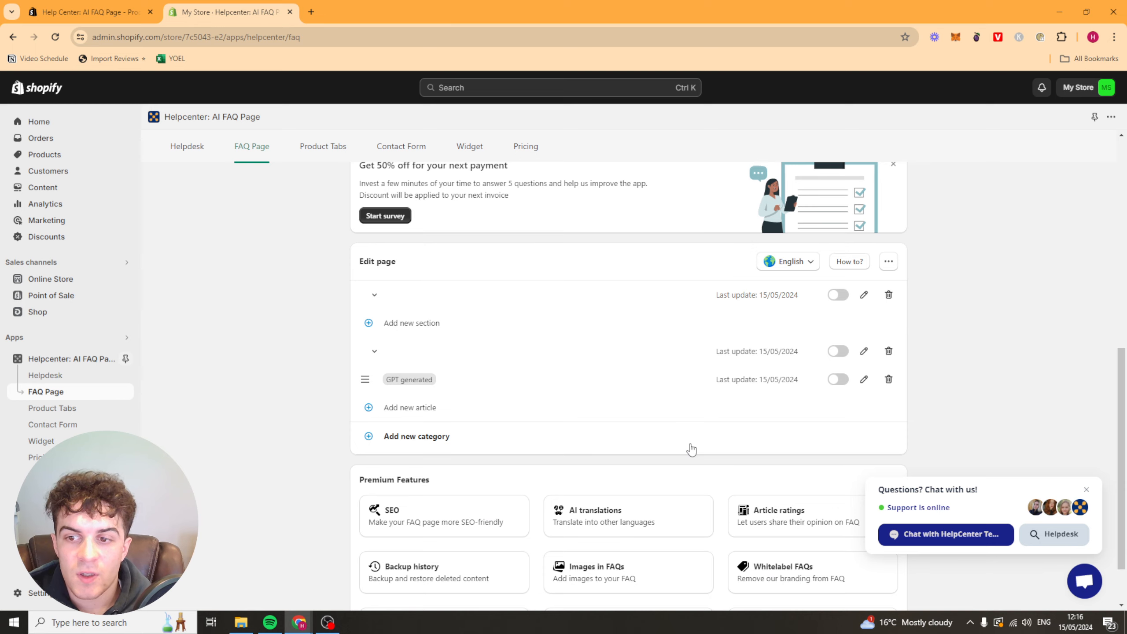
{"action": "scroll", "coordinate": [691, 449], "scroll_direction": "up", "scroll_amount": 9}
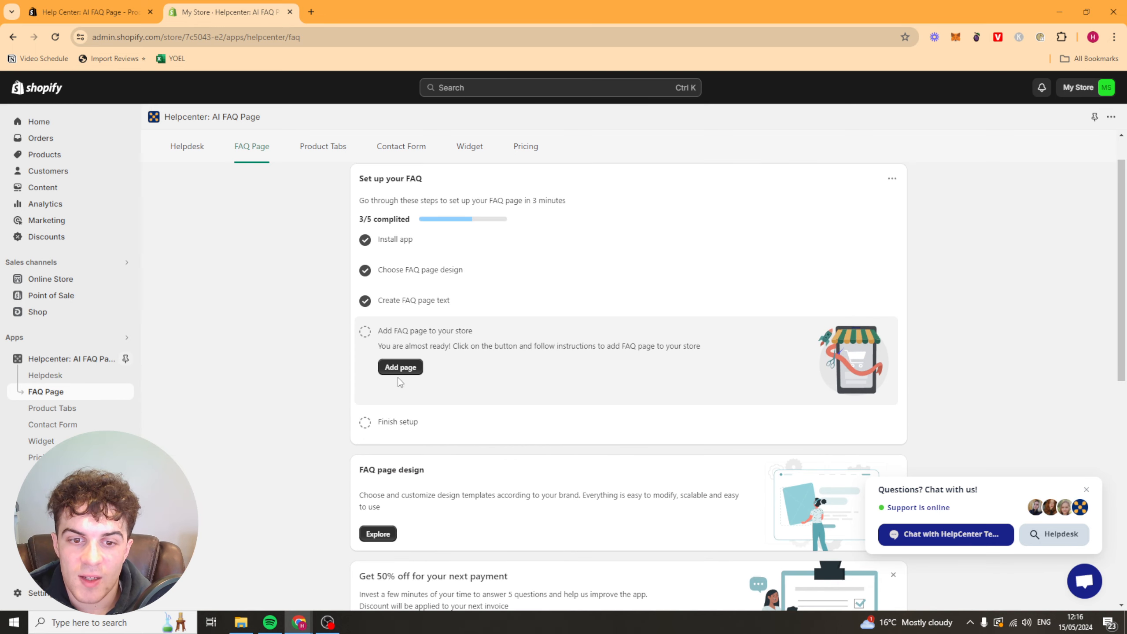
{"action": "scroll", "coordinate": [306, 377], "scroll_direction": "down", "scroll_amount": 9}
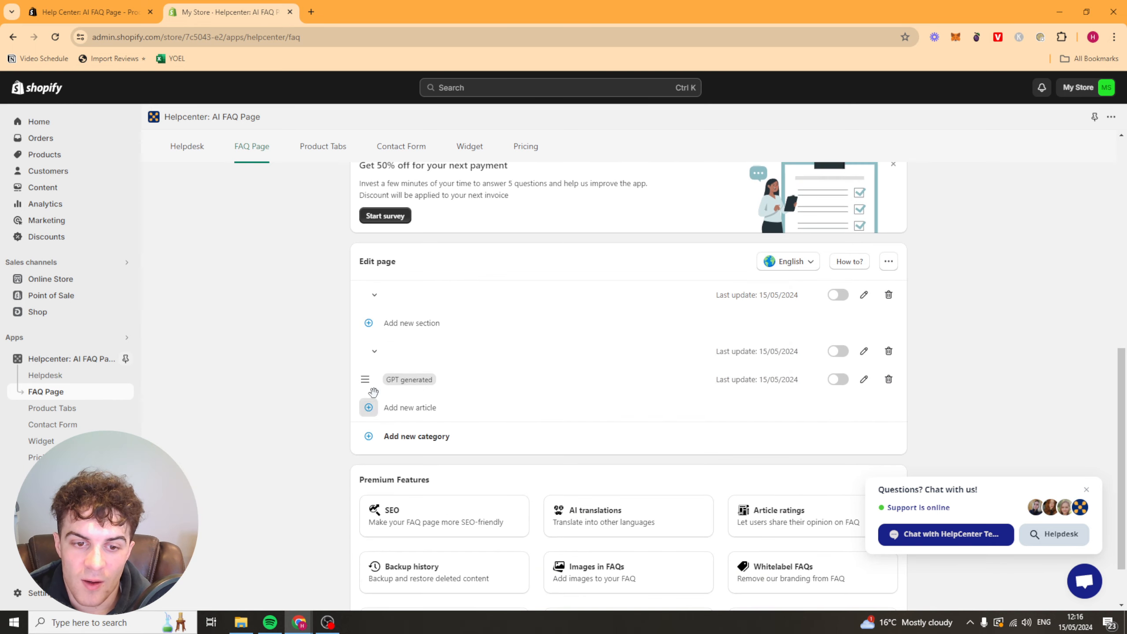
Create a section named "abc" with the ad icon, marked as the Most Frequently Asked Questions Section.
{"action": "left_click", "coordinate": [368, 323]}
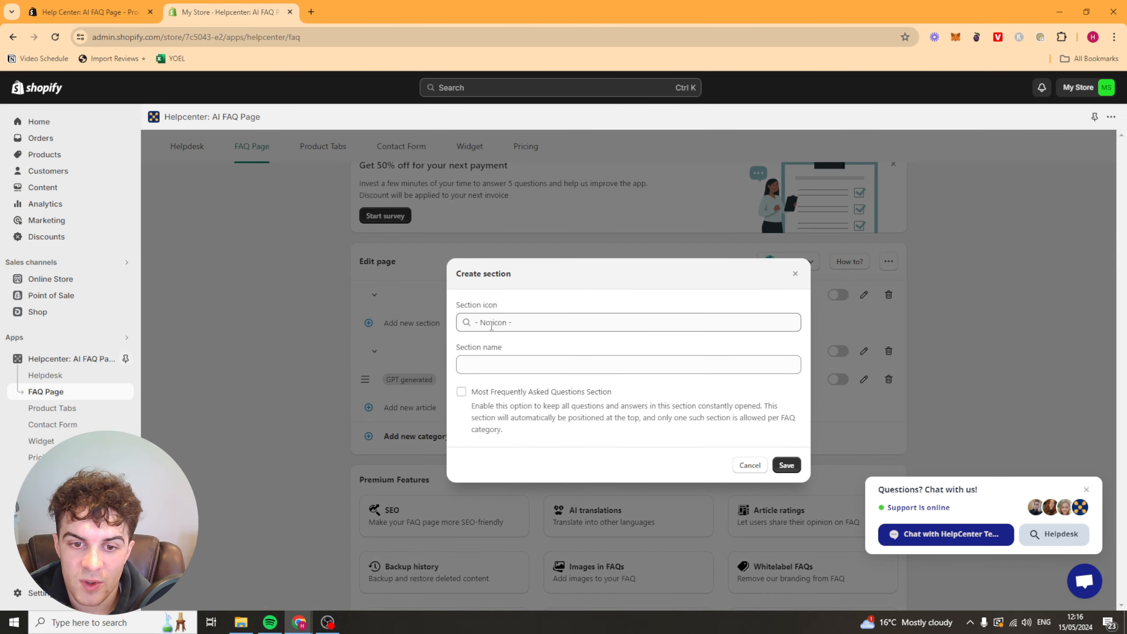
{"action": "left_click", "coordinate": [491, 326]}
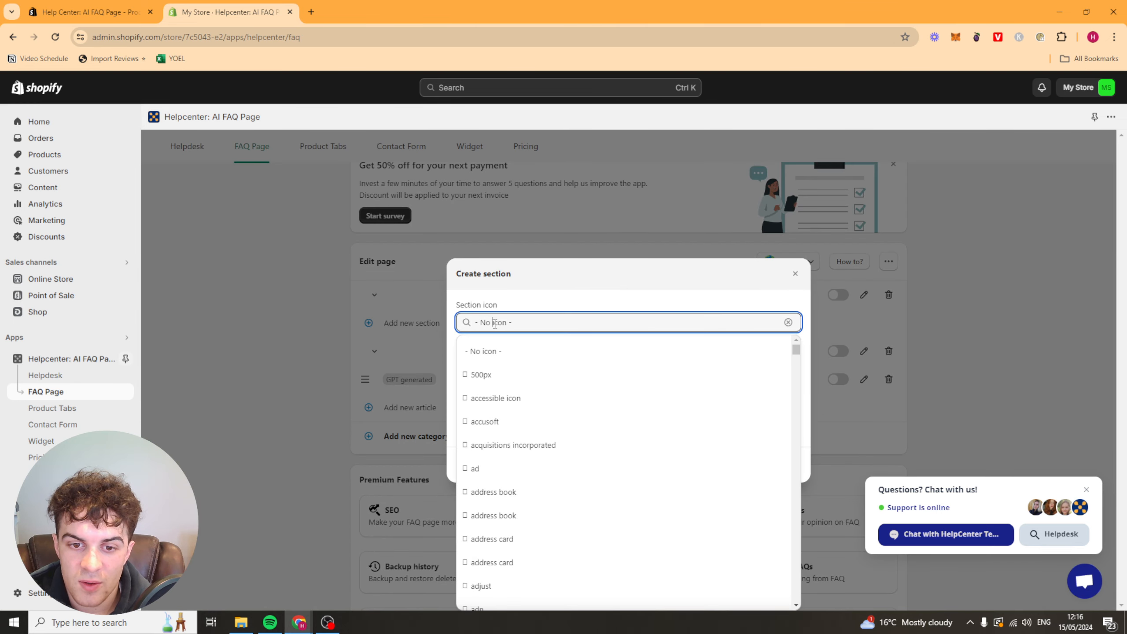
{"action": "left_click", "coordinate": [507, 470]}
{"action": "left_click", "coordinate": [492, 365]}
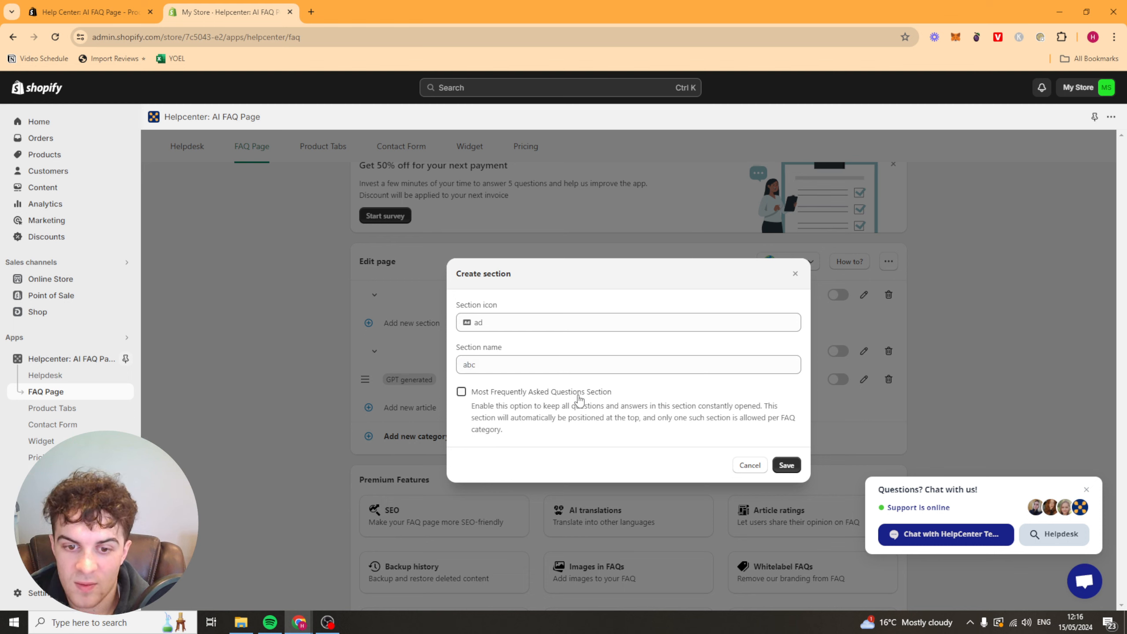
{"action": "left_click", "coordinate": [462, 391]}
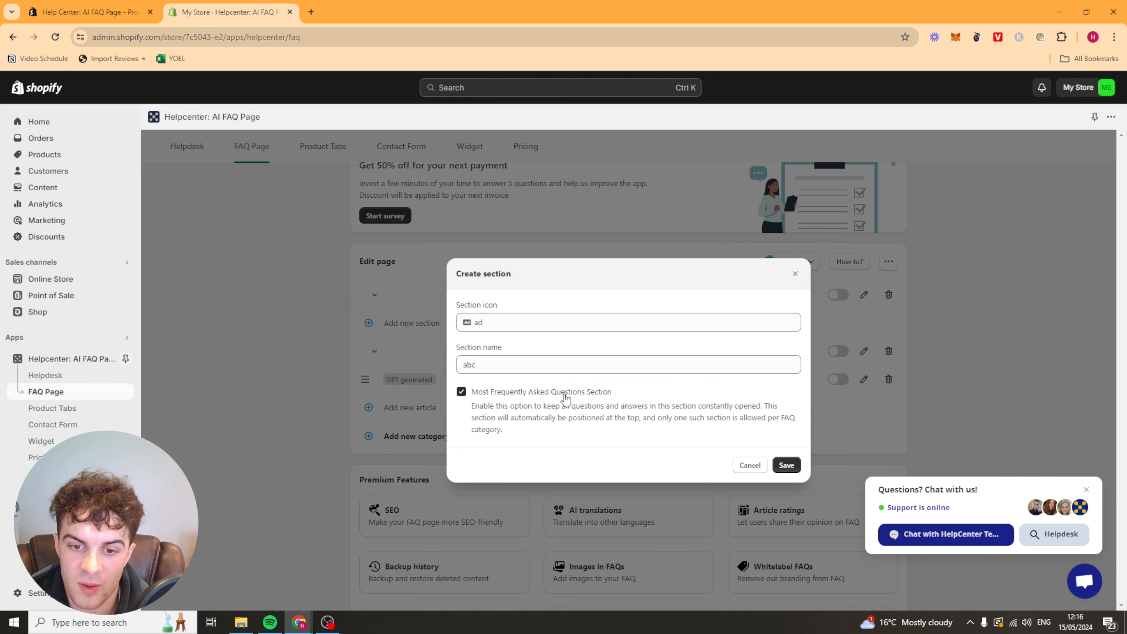
{"action": "left_click", "coordinate": [787, 465]}
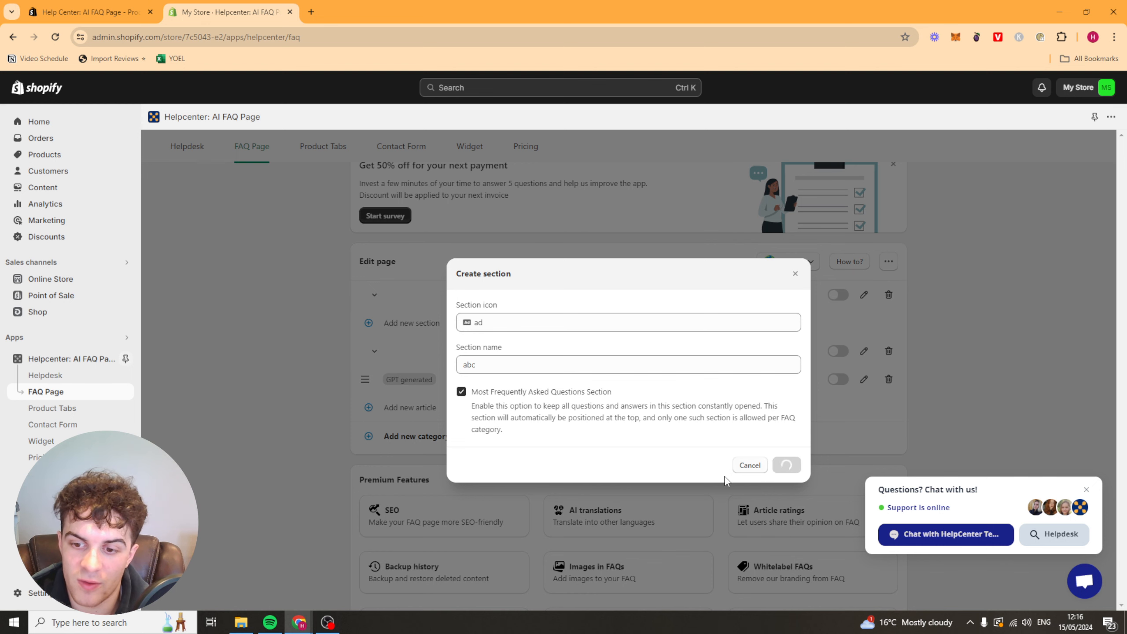
Start a new FAQ article with the question "Is this ethically Sourced?".
{"action": "left_click", "coordinate": [372, 382]}
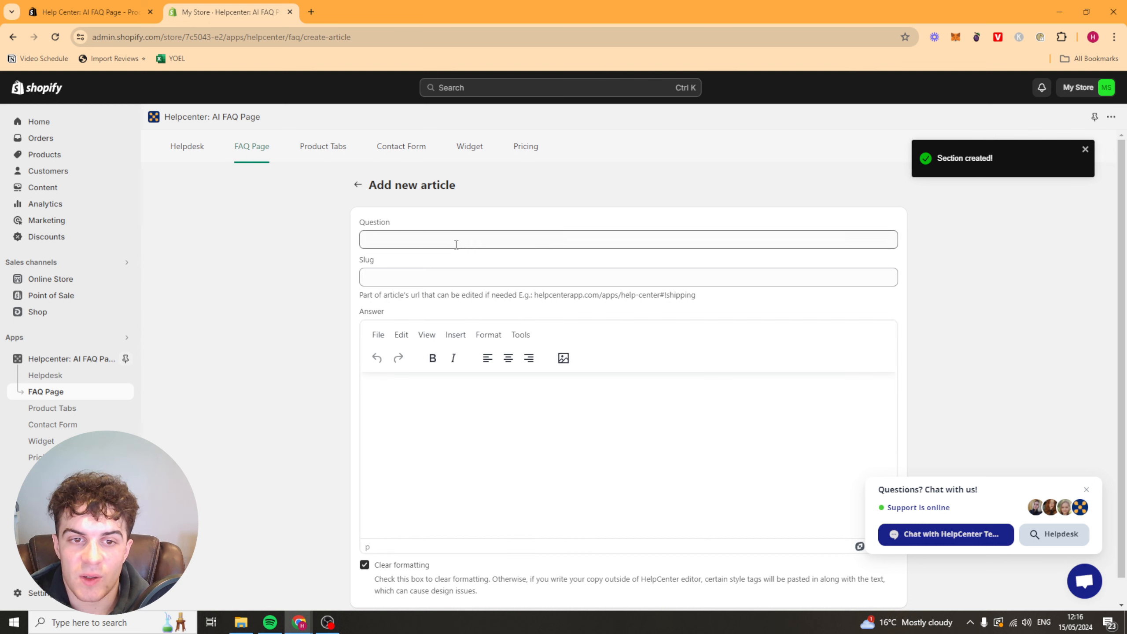
{"action": "left_click", "coordinate": [455, 241]}
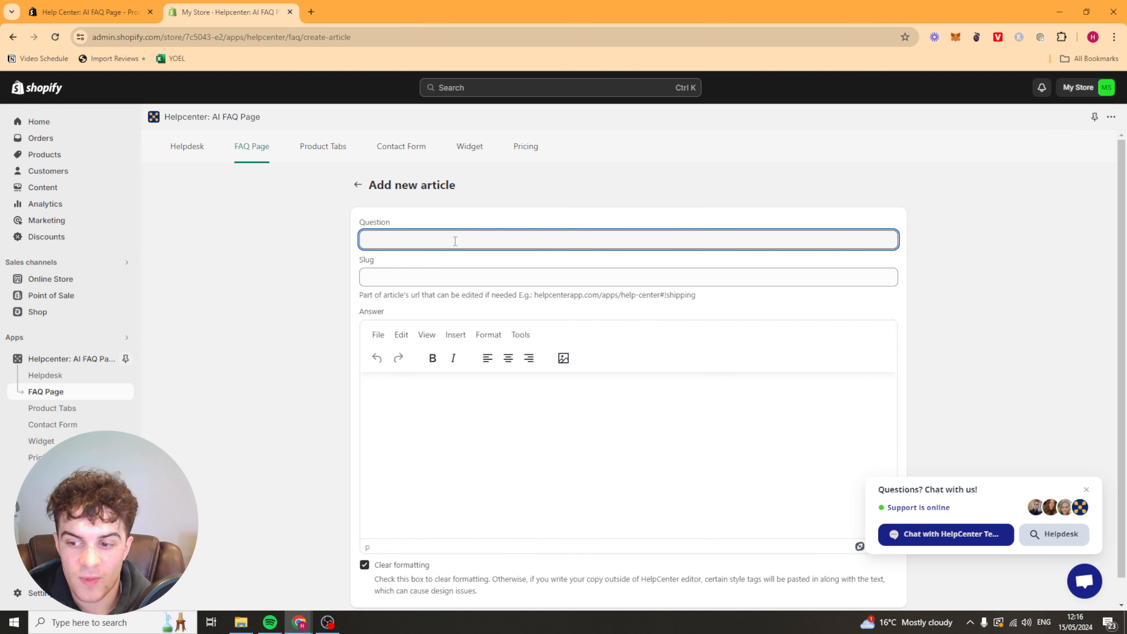
{"action": "type", "text": "is THIS"}
{"action": "key", "text": "ctrl+a"}
{"action": "type", "text": "T"}
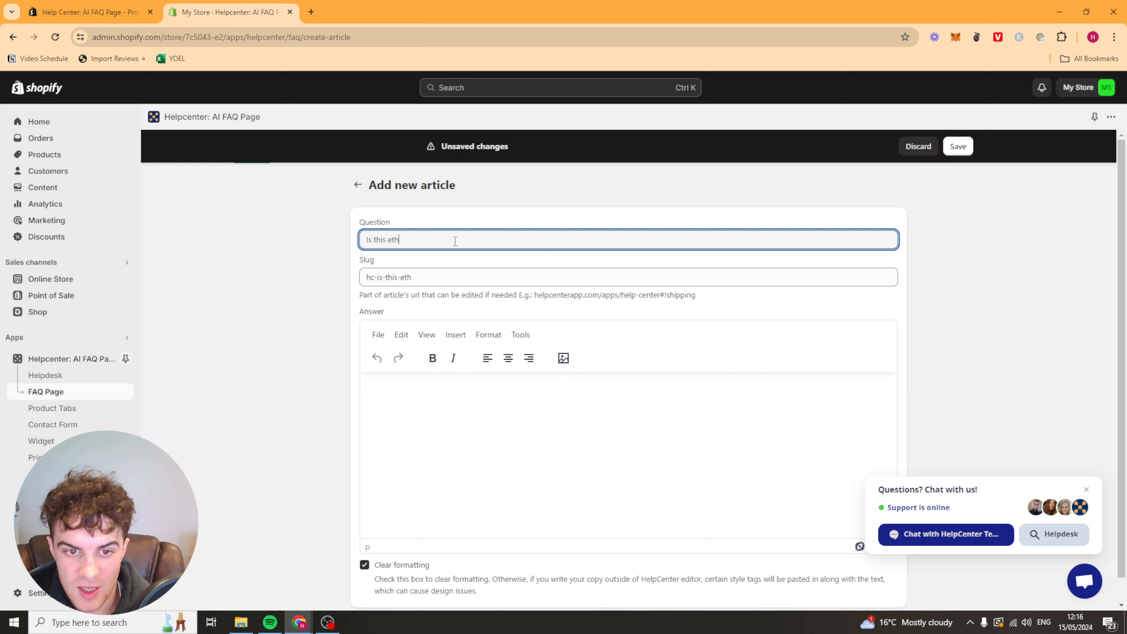
Enter "Yes it is." as the article's answer and save the article.
{"action": "left_click", "coordinate": [434, 457]}
{"action": "type", "text": "Yes"}
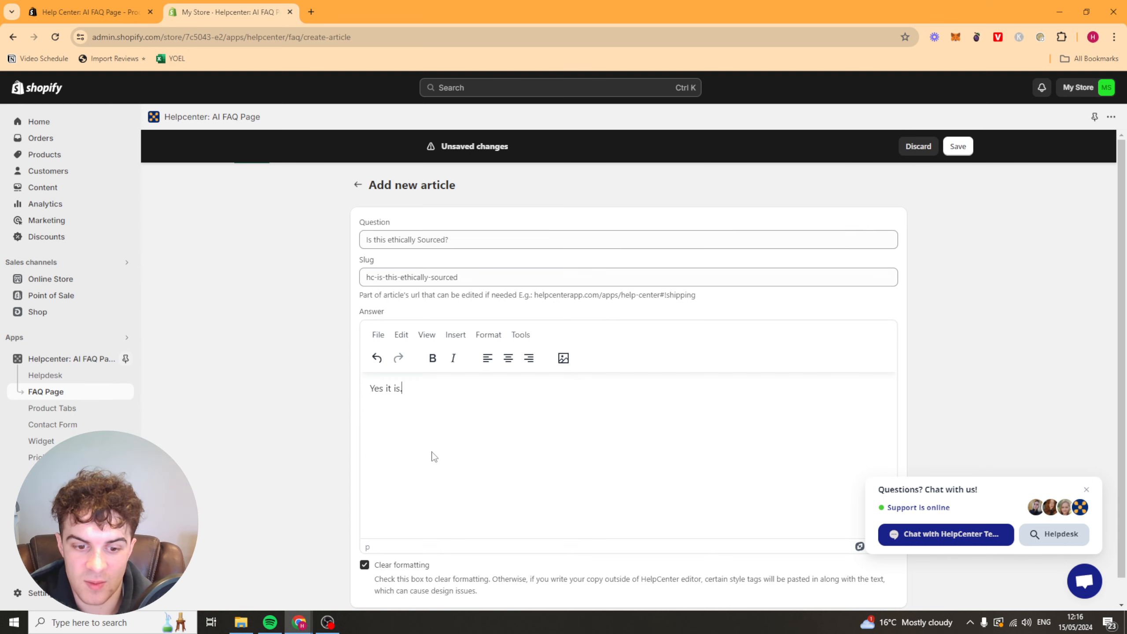
{"action": "type", "text": " it is."}
{"action": "scroll", "coordinate": [443, 444], "scroll_direction": "down", "scroll_amount": 1}
{"action": "left_click", "coordinate": [956, 146]}
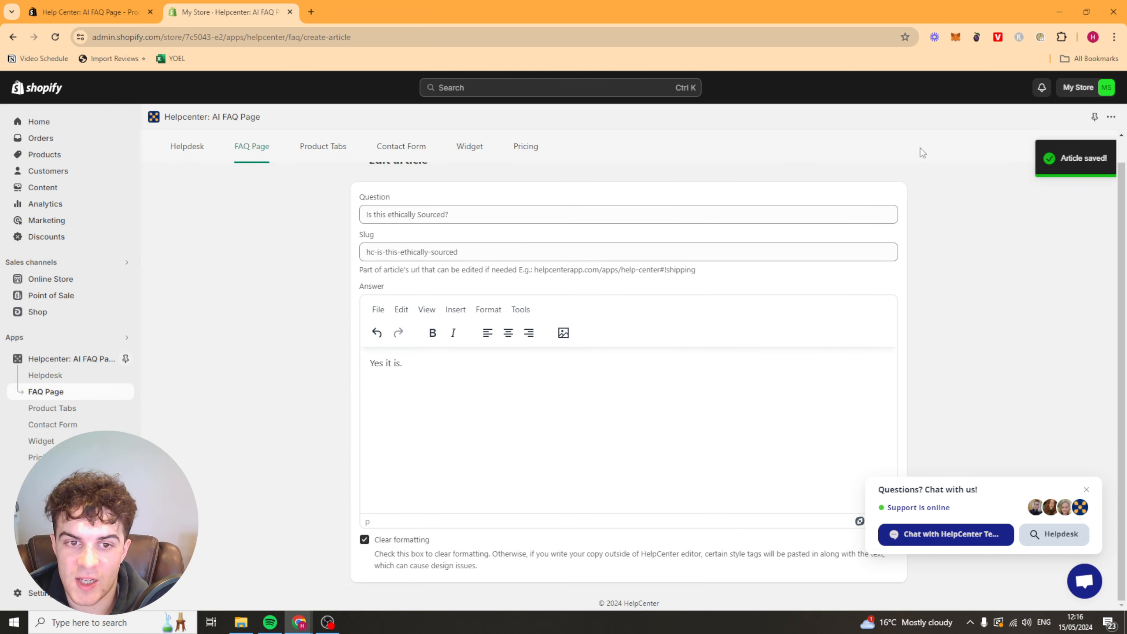
Return to the FAQ page overview and activate the unnamed category, its inactive unnamed section and the GPT generated article.
{"action": "scroll", "coordinate": [377, 202], "scroll_direction": "up", "scroll_amount": 1}
{"action": "left_click", "coordinate": [358, 184]}
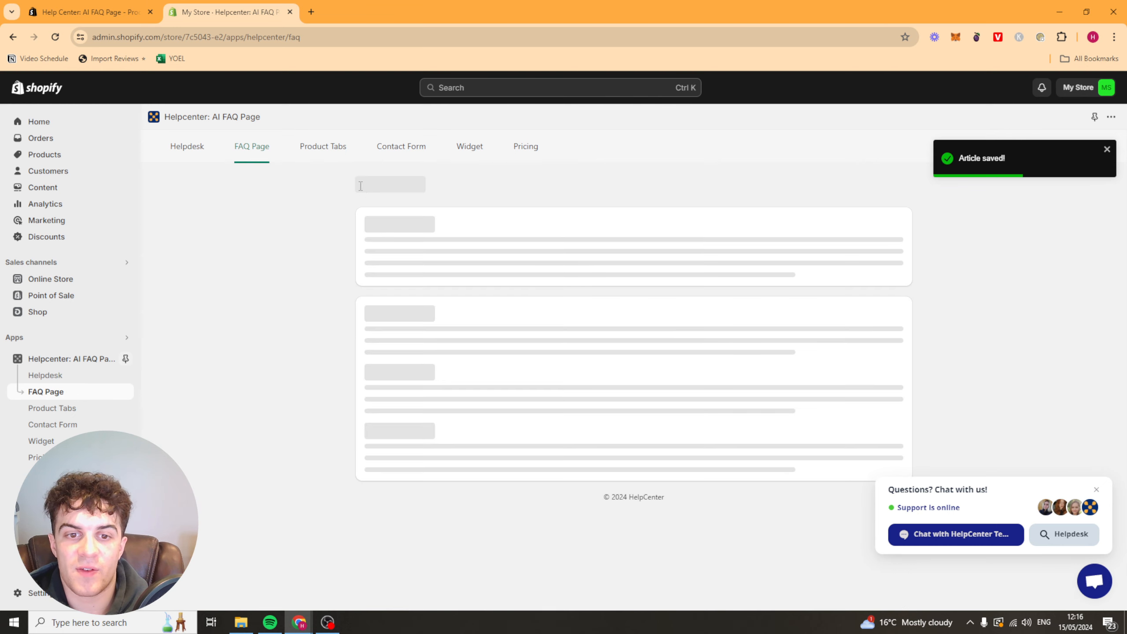
{"action": "scroll", "coordinate": [489, 333], "scroll_direction": "down", "scroll_amount": 10}
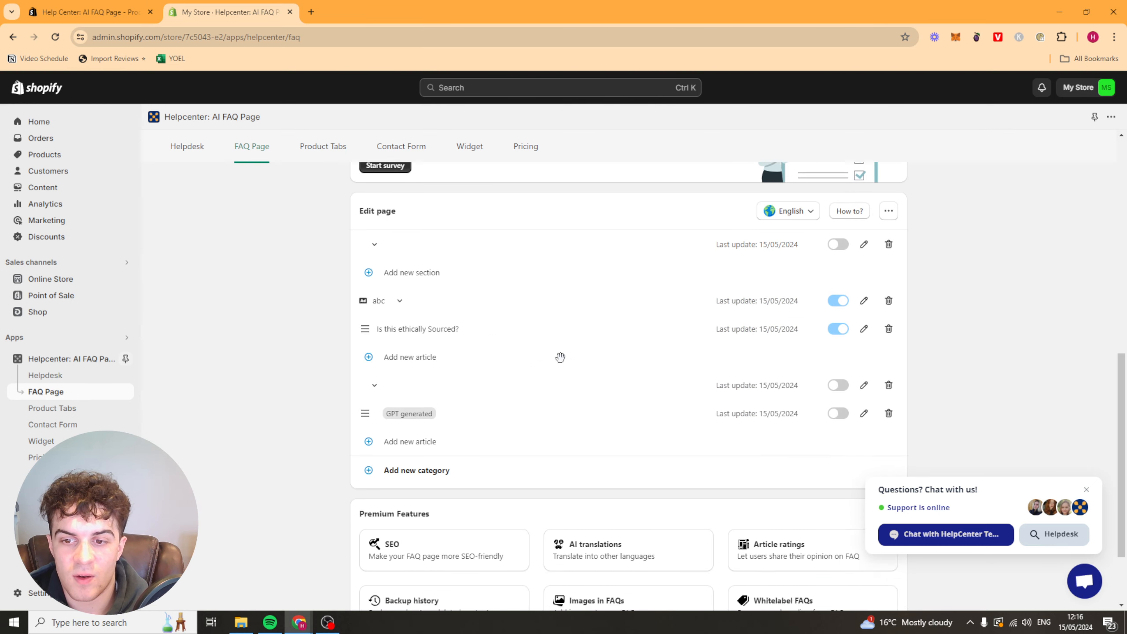
{"action": "scroll", "coordinate": [560, 357], "scroll_direction": "down", "scroll_amount": 2}
{"action": "scroll", "coordinate": [533, 249], "scroll_direction": "up", "scroll_amount": 2}
{"action": "left_click", "coordinate": [837, 429]}
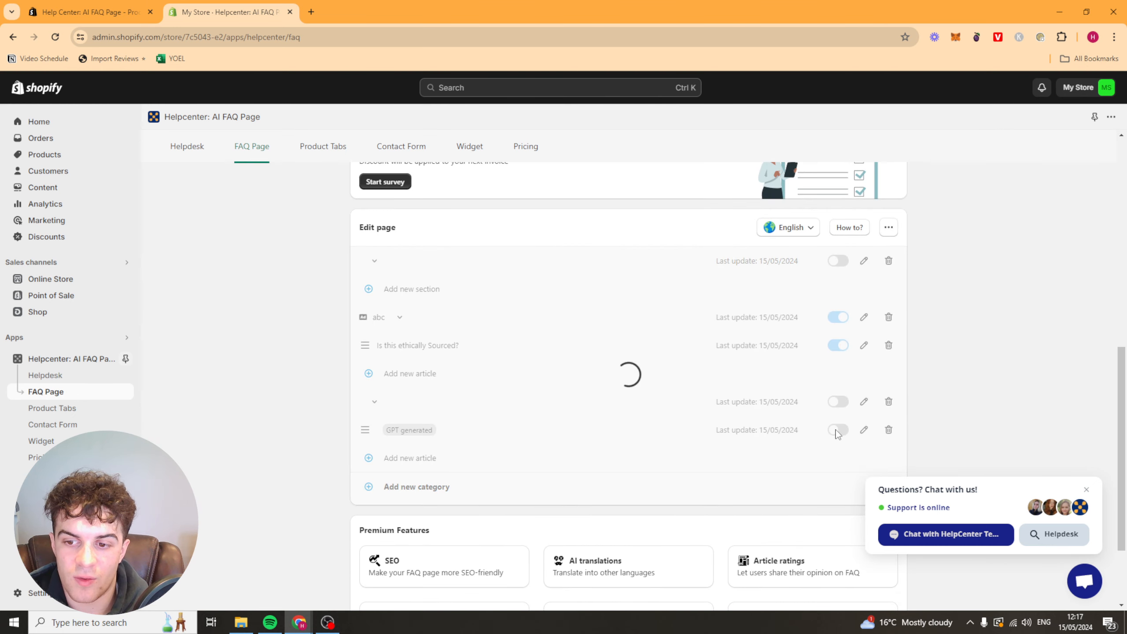
{"action": "left_click", "coordinate": [839, 261]}
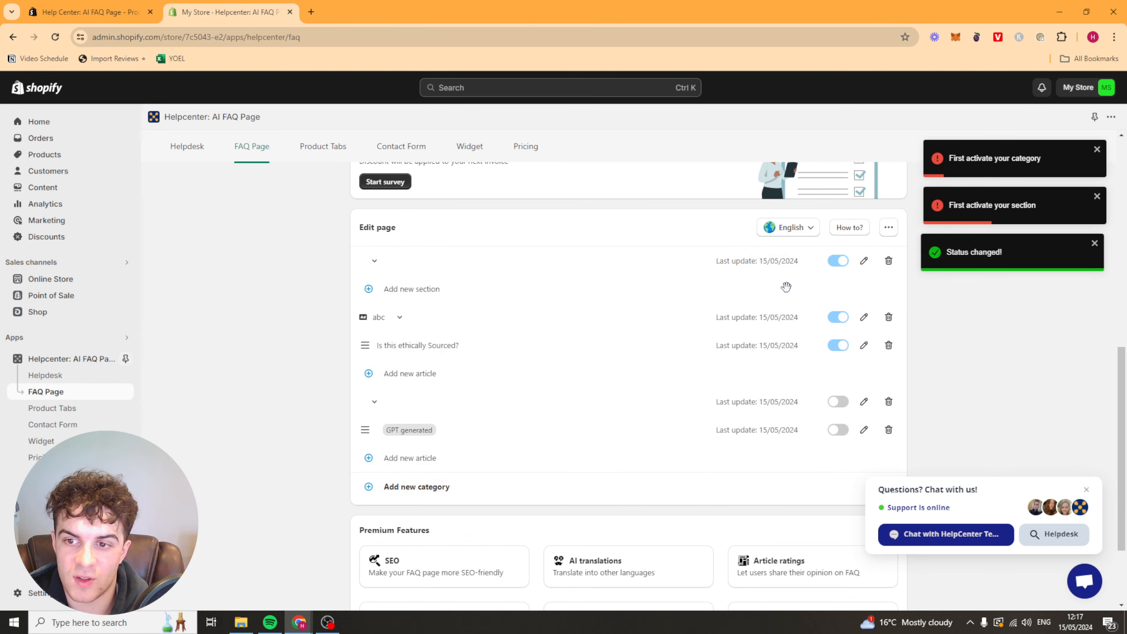
{"action": "left_click", "coordinate": [838, 403]}
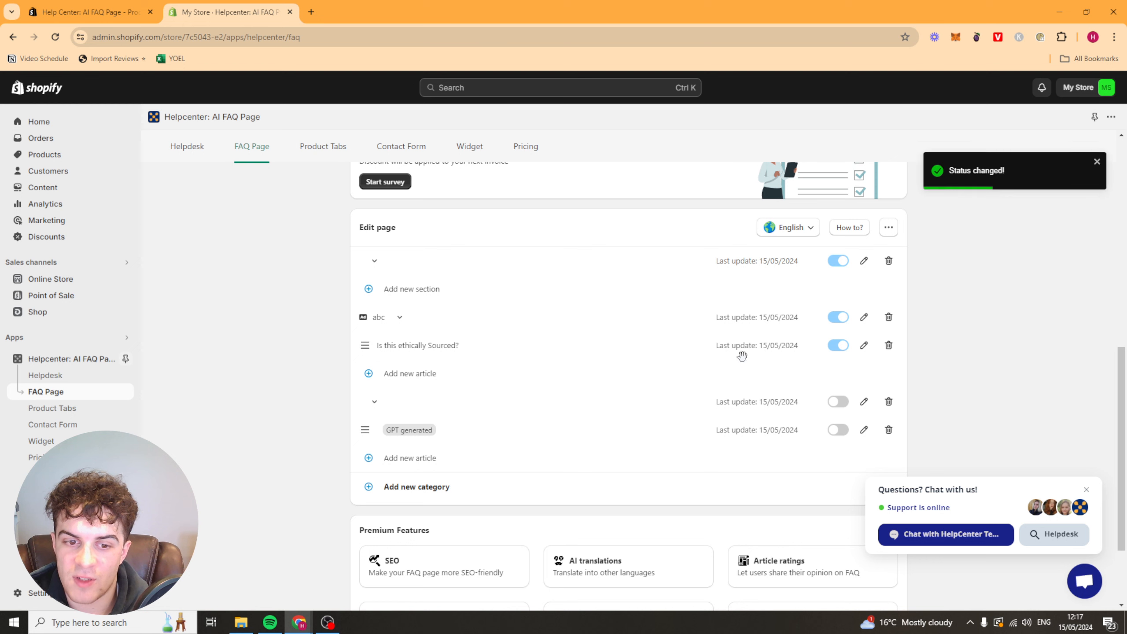
{"action": "left_click", "coordinate": [838, 430]}
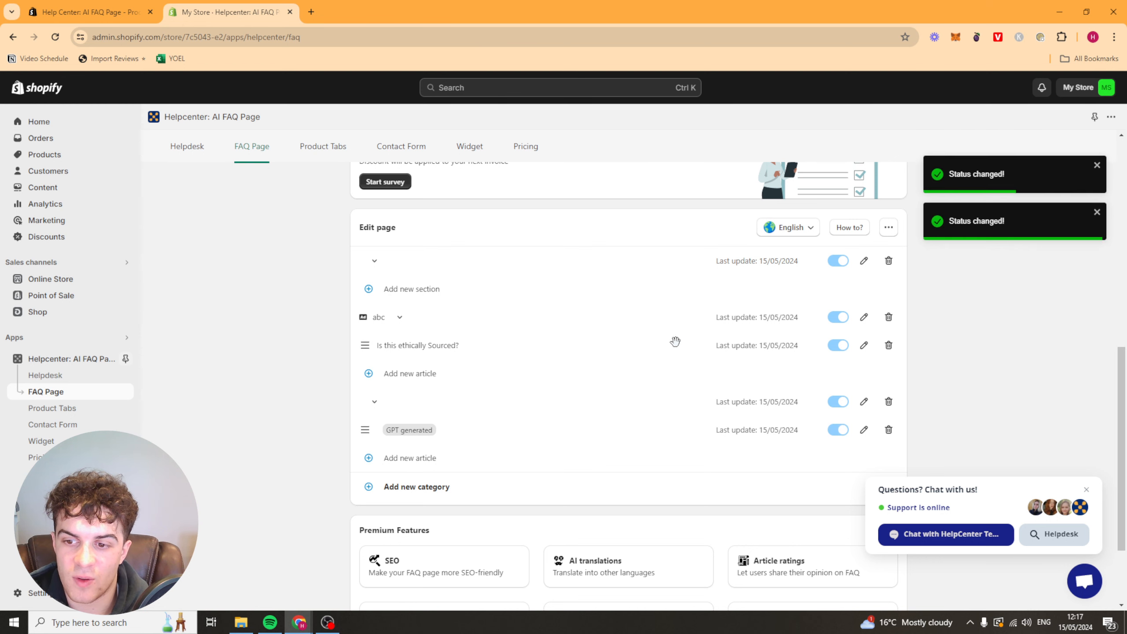
Start adding the FAQ page to the store from the setup checklist and go to the store's Navigation settings.
{"action": "scroll", "coordinate": [732, 351], "scroll_direction": "up", "scroll_amount": 2}
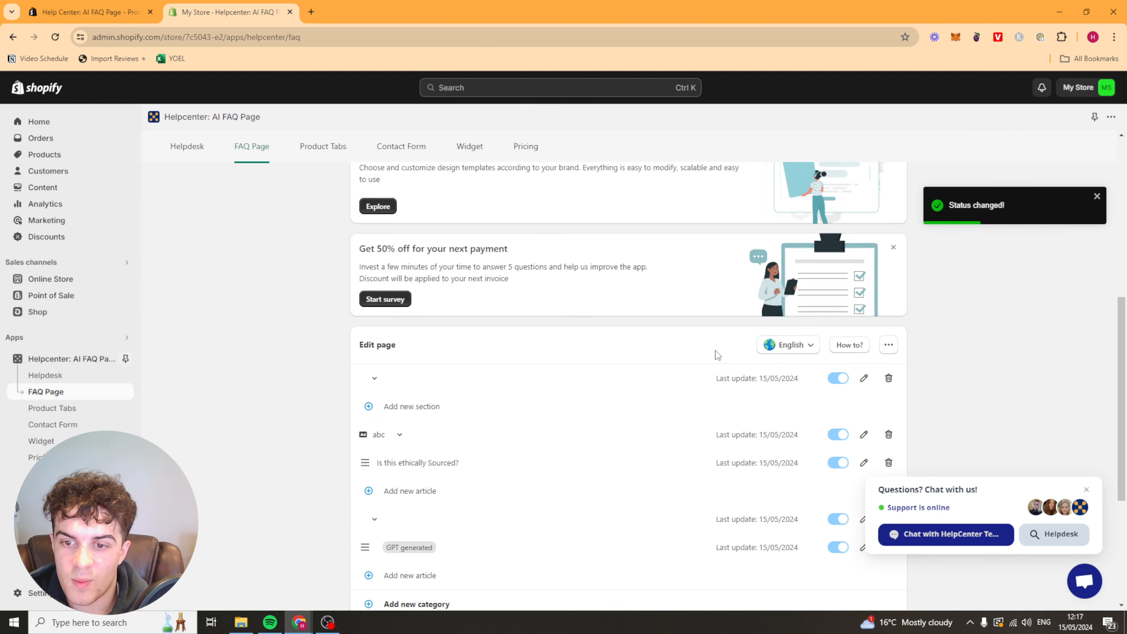
{"action": "scroll", "coordinate": [599, 330], "scroll_direction": "down", "scroll_amount": 4}
{"action": "scroll", "coordinate": [461, 321], "scroll_direction": "up", "scroll_amount": 2}
{"action": "scroll", "coordinate": [444, 315], "scroll_direction": "up", "scroll_amount": 2}
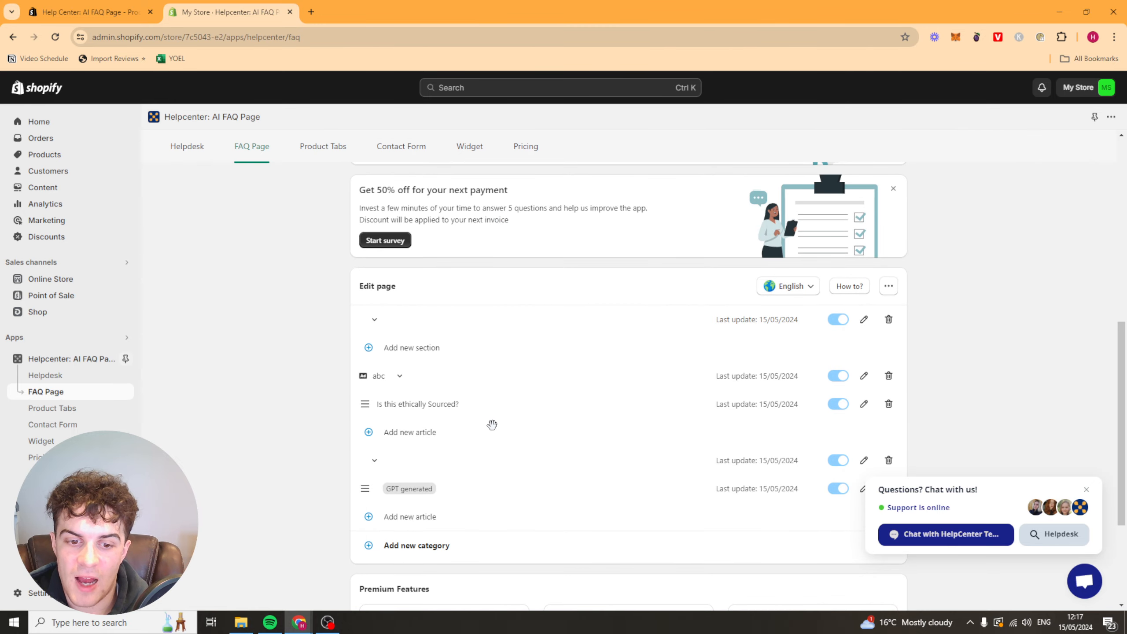
{"action": "scroll", "coordinate": [488, 444], "scroll_direction": "up", "scroll_amount": 5}
{"action": "scroll", "coordinate": [461, 491], "scroll_direction": "down", "scroll_amount": 4}
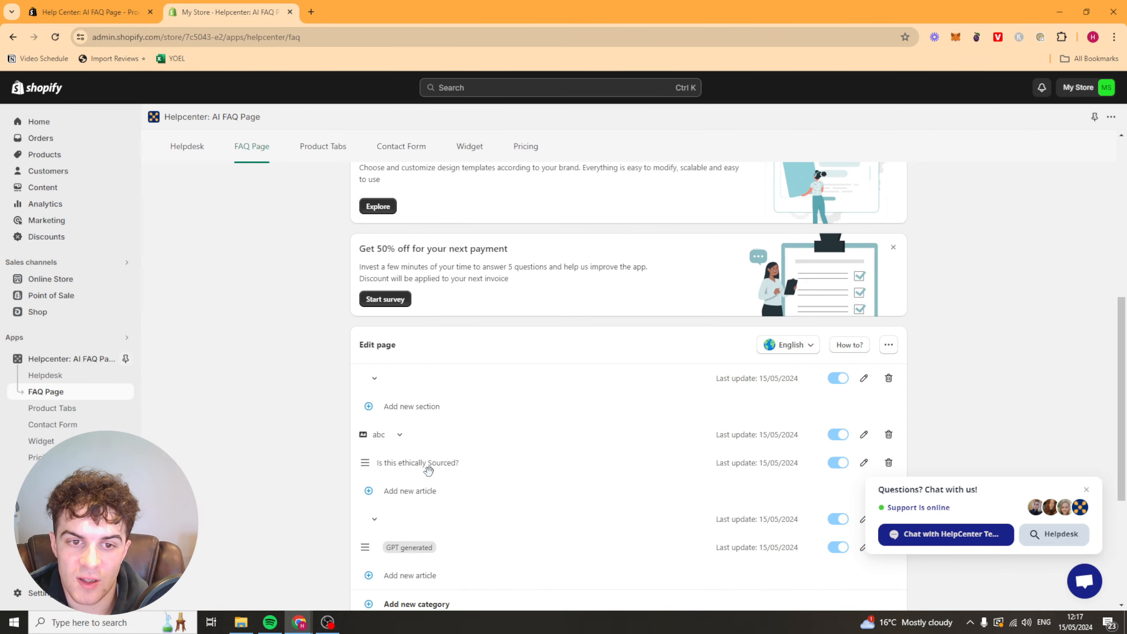
{"action": "scroll", "coordinate": [427, 466], "scroll_direction": "up", "scroll_amount": 2}
{"action": "scroll", "coordinate": [428, 464], "scroll_direction": "up", "scroll_amount": 5}
{"action": "scroll", "coordinate": [427, 463], "scroll_direction": "up", "scroll_amount": 1}
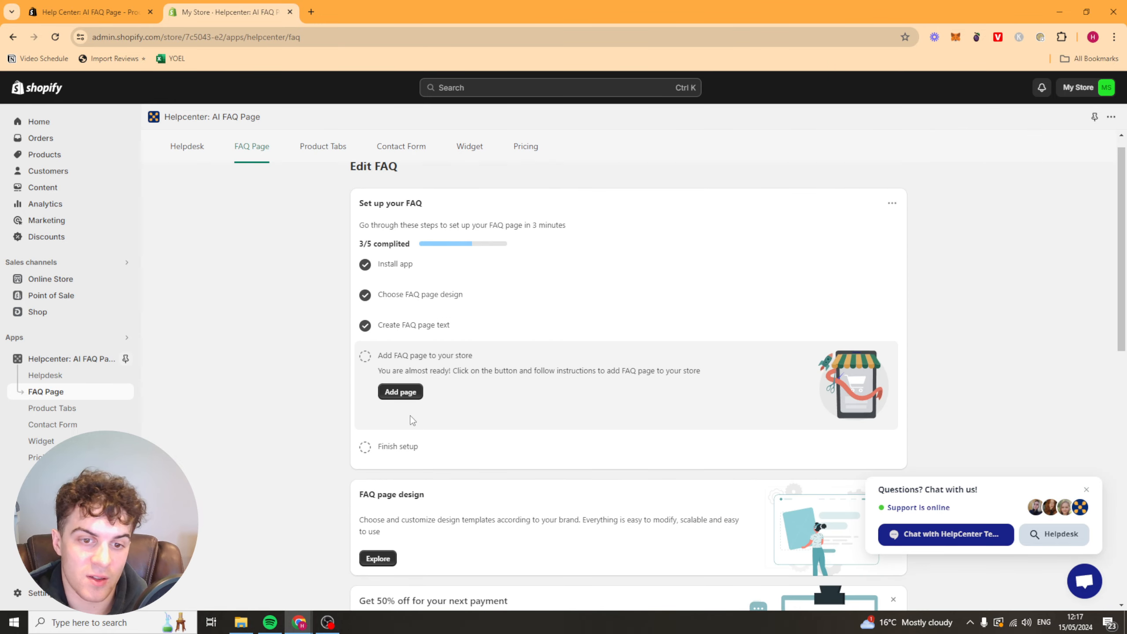
{"action": "left_click", "coordinate": [401, 393]}
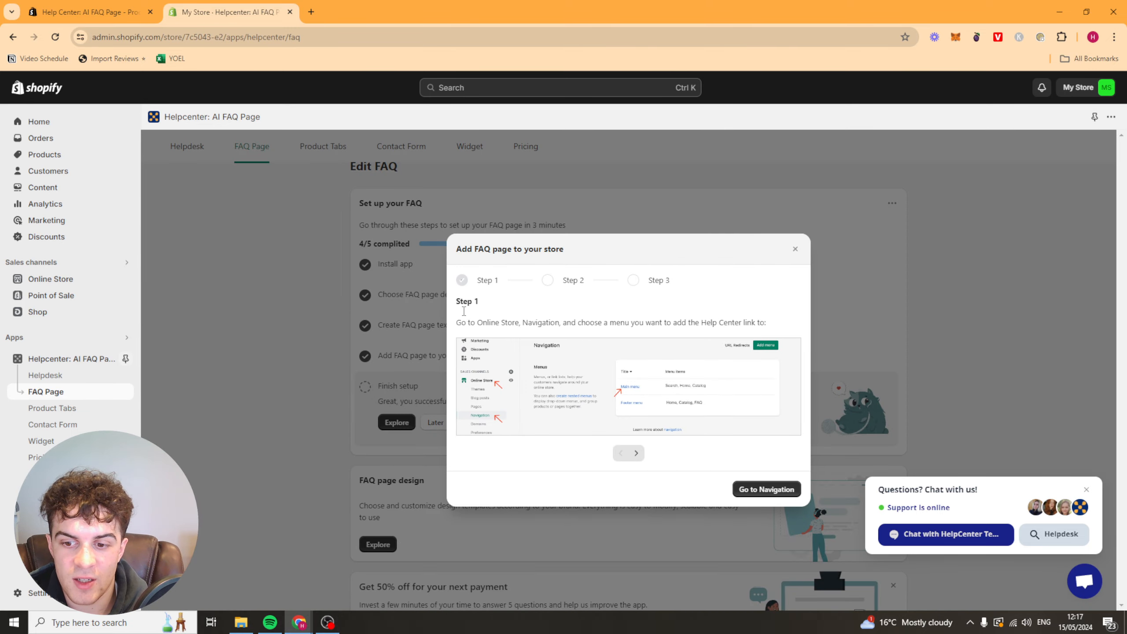
{"action": "left_click", "coordinate": [771, 490]}
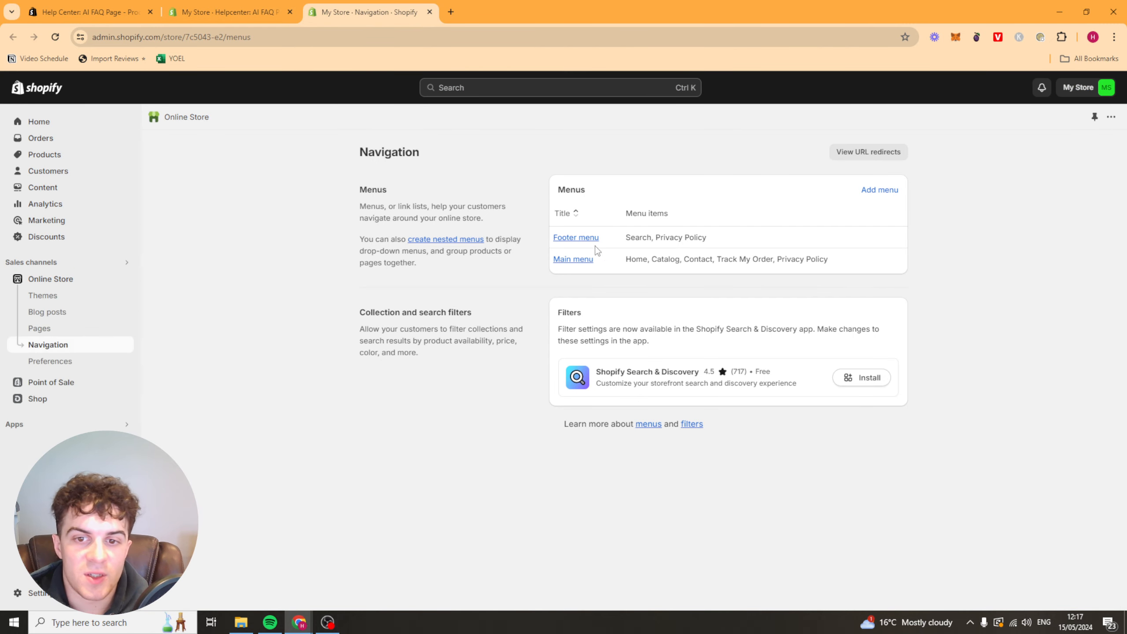
Begin a new item in the Main menu, consult the app's link instructions and name the item "FAQ".
{"action": "left_click", "coordinate": [586, 260]}
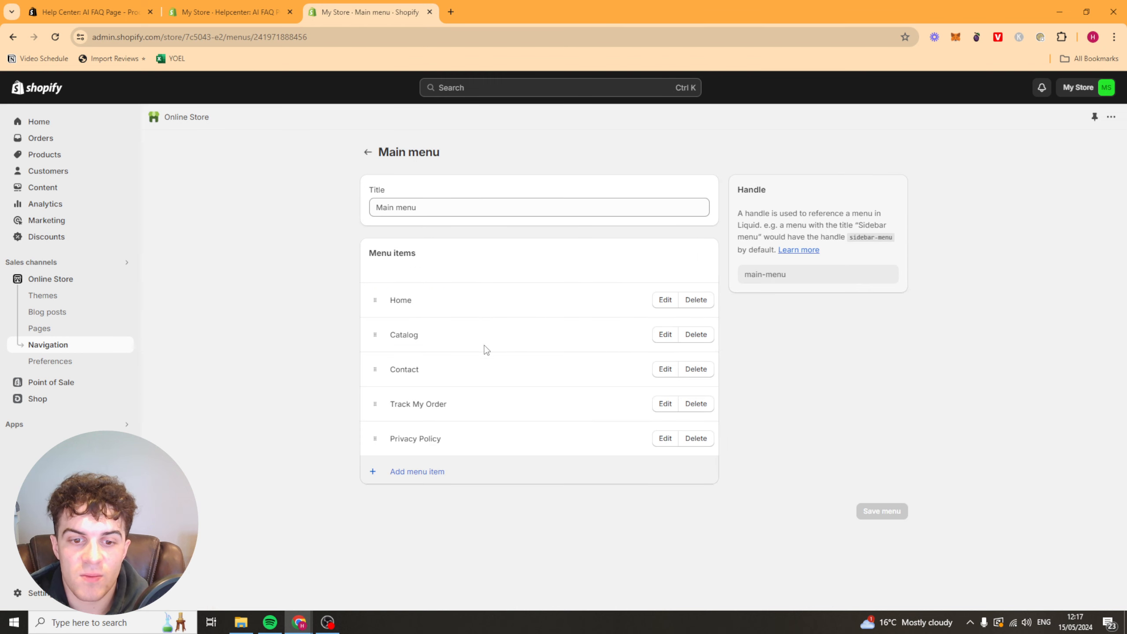
{"action": "left_click", "coordinate": [417, 472]}
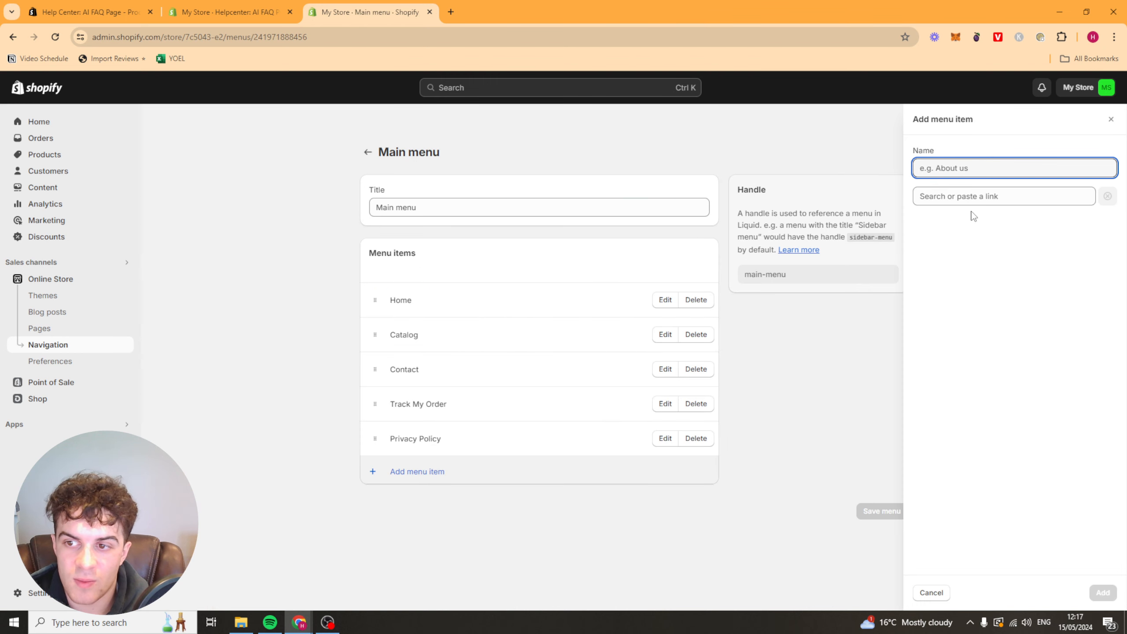
{"action": "left_click", "coordinate": [971, 197]}
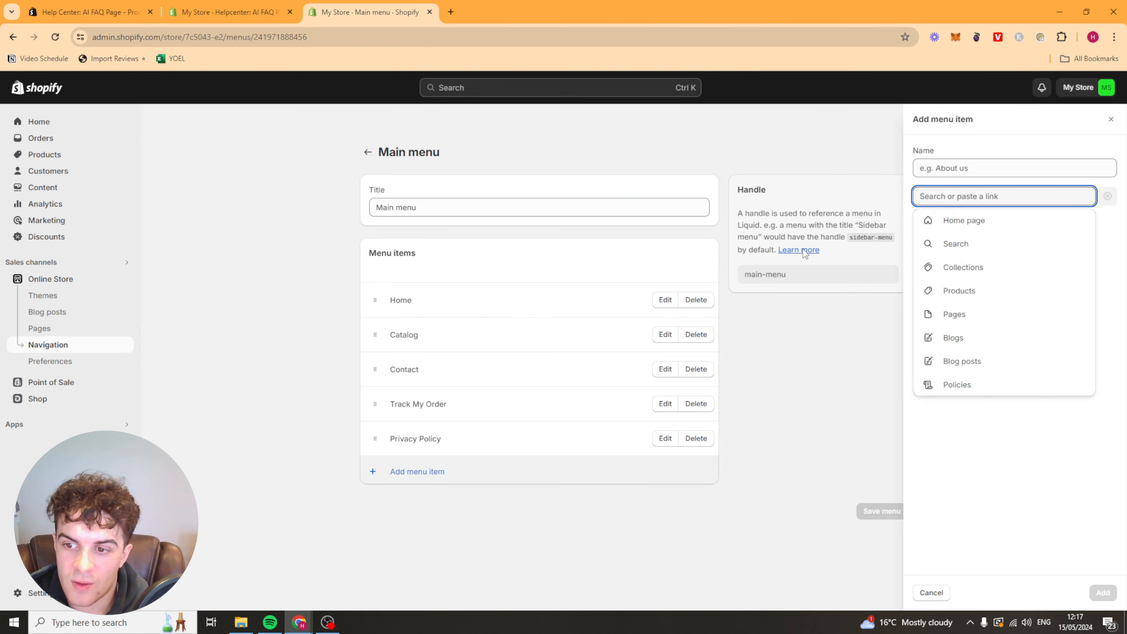
{"action": "left_click", "coordinate": [229, 12]}
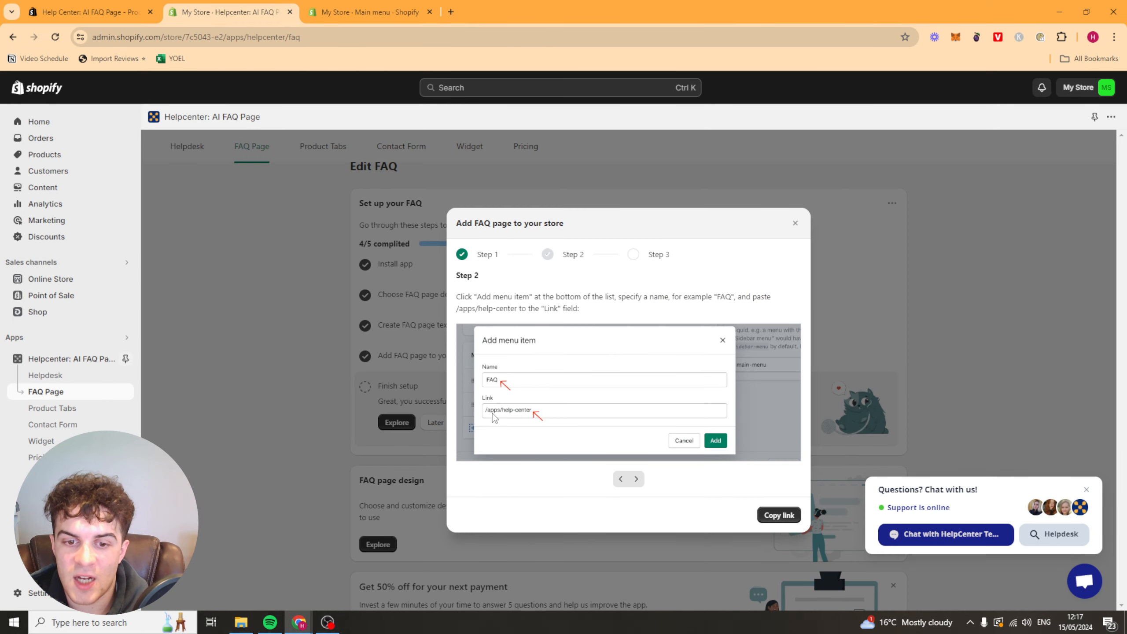
{"action": "left_click", "coordinate": [376, 13]}
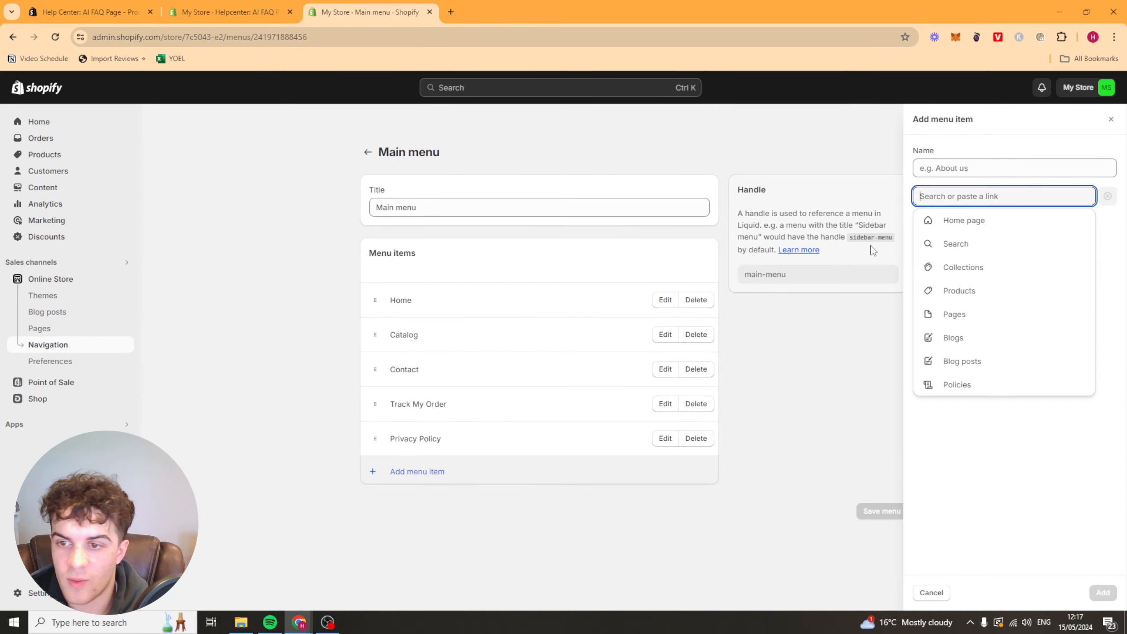
{"action": "left_click", "coordinate": [952, 167]}
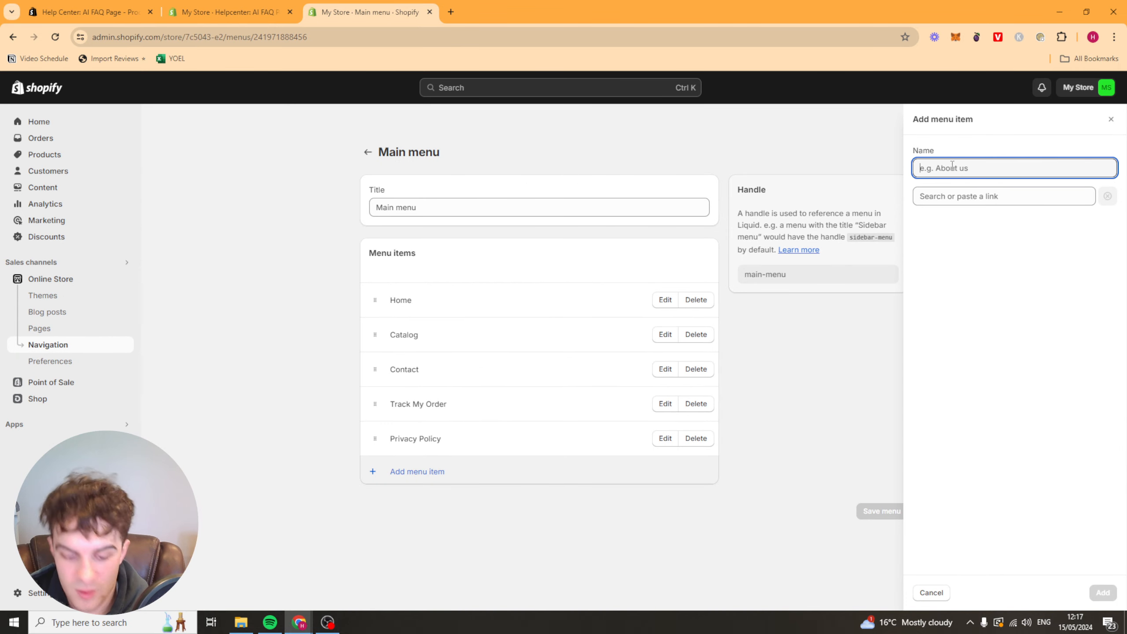
{"action": "type", "text": "FAQ"}
Set the FAQ menu item's link to "/apps/help-center".
{"action": "left_click", "coordinate": [969, 194]}
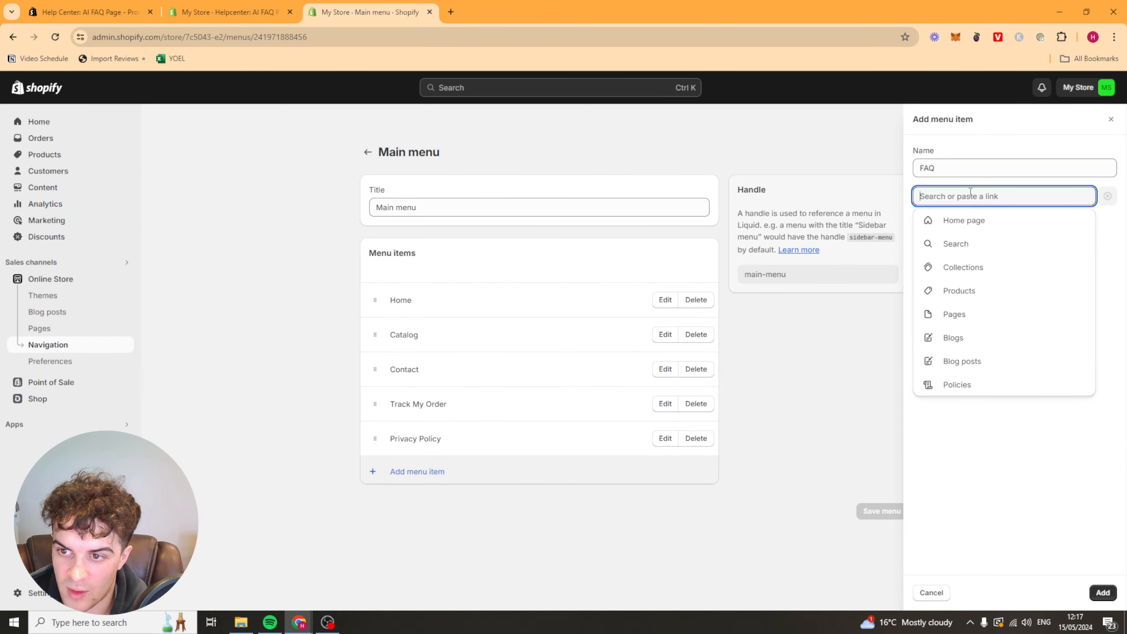
{"action": "type", "text": "/apps"}
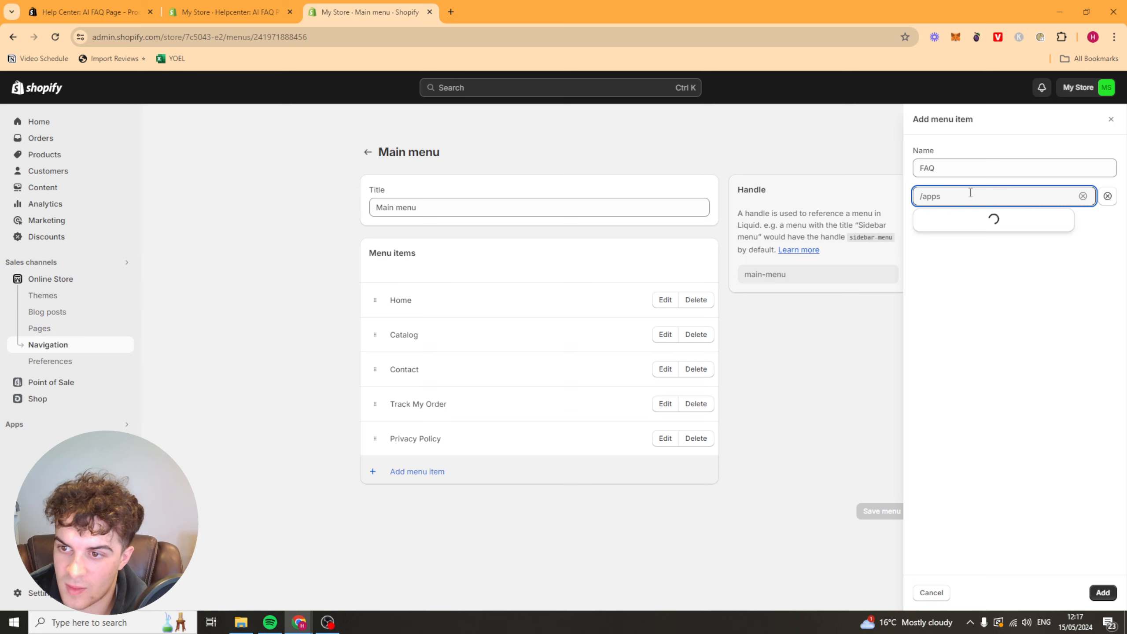
{"action": "type", "text": "/help-ce"}
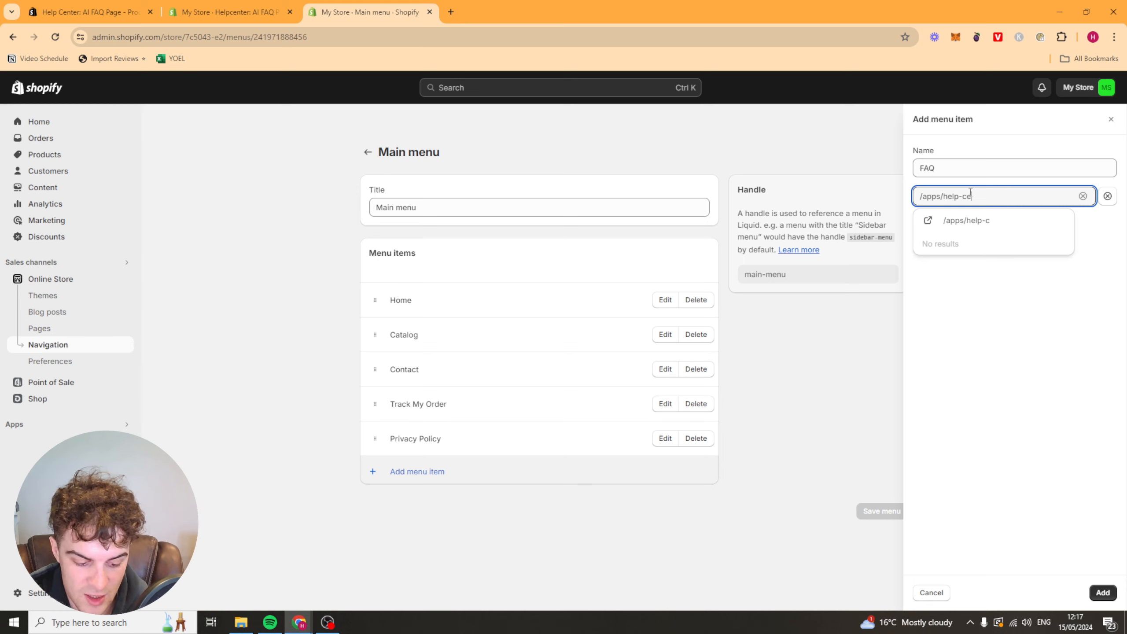
{"action": "type", "text": "ntre"}
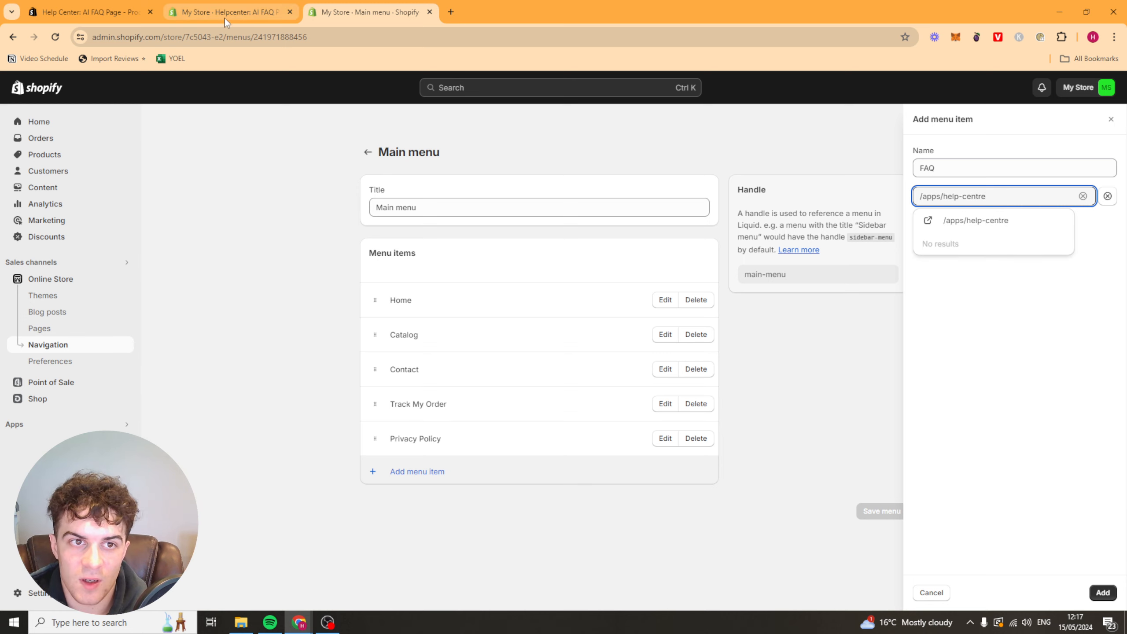
{"action": "key", "text": "BackSpace"}
{"action": "key", "text": "BackSpace"}
{"action": "type", "text": "er"}
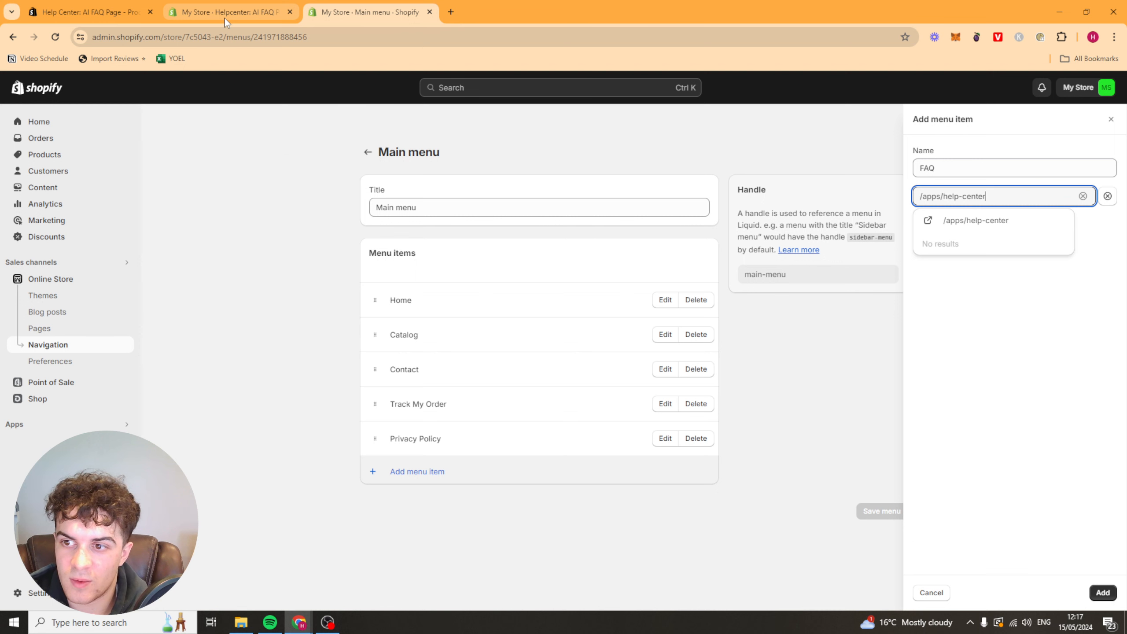
{"action": "left_click", "coordinate": [975, 222]}
Compare the link with the path in the app's instructions, add the FAQ item and save the Main menu.
{"action": "left_click", "coordinate": [976, 196]}
{"action": "key", "text": "ctrl+c"}
{"action": "left_click", "coordinate": [231, 12]}
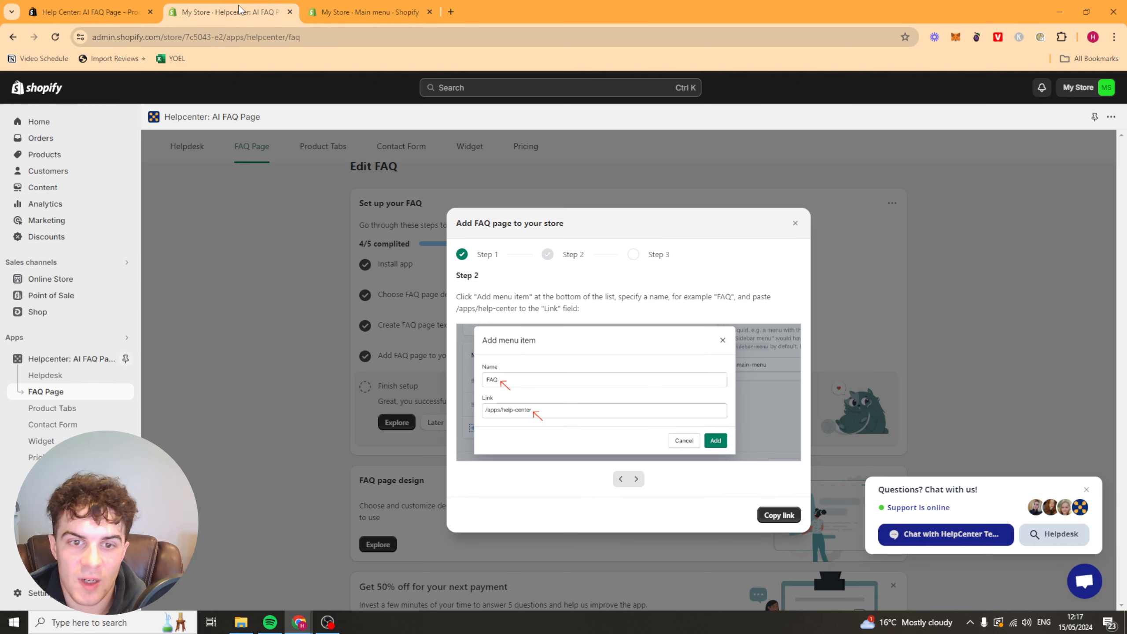
{"action": "mouse_move", "coordinate": [515, 308]}
{"action": "left_mouse_down"}
{"action": "mouse_move", "coordinate": [479, 308]}
{"action": "mouse_move", "coordinate": [514, 311]}
{"action": "left_mouse_up"}
{"action": "left_click", "coordinate": [471, 307]}
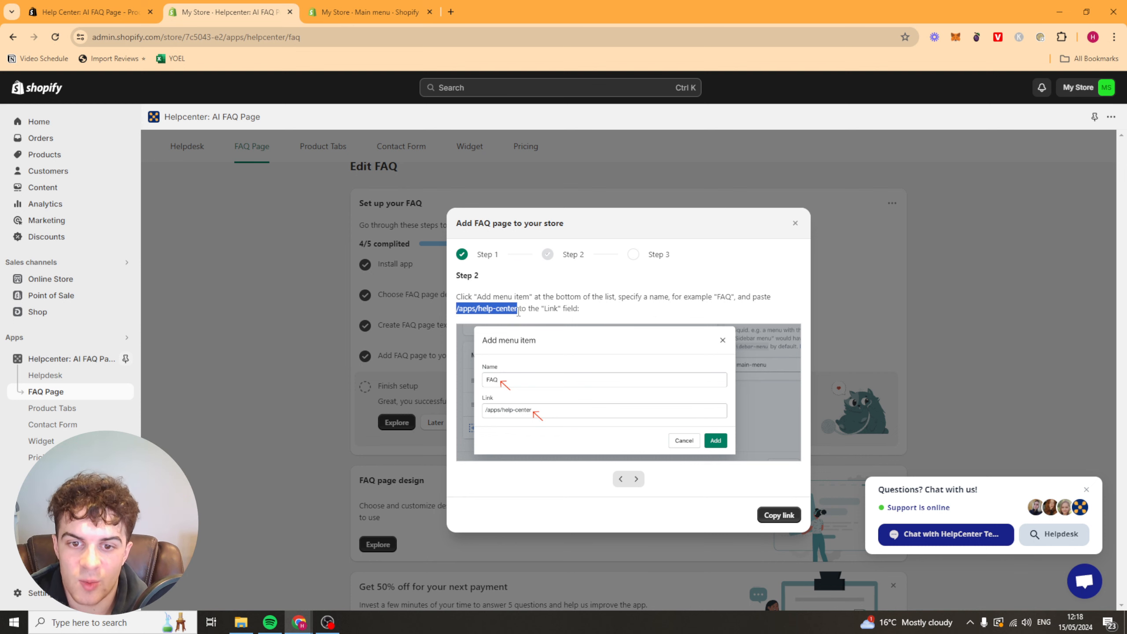
{"action": "left_click", "coordinate": [368, 12]}
{"action": "key", "text": "ctrl+v"}
{"action": "left_click", "coordinate": [1109, 284]}
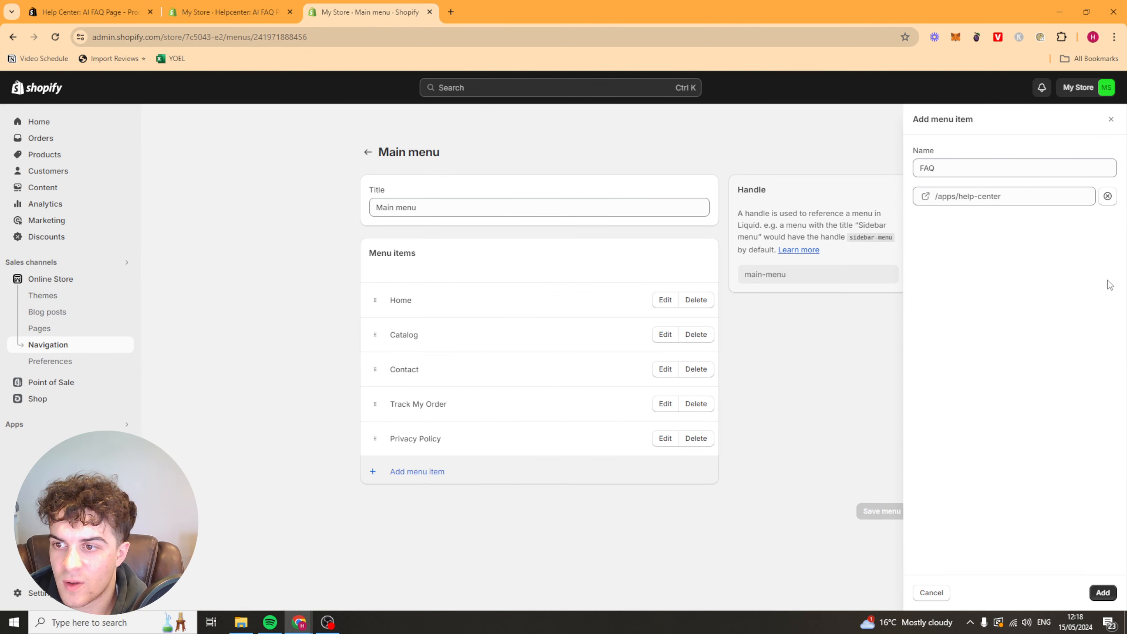
{"action": "left_click", "coordinate": [1103, 592]}
{"action": "left_click", "coordinate": [858, 542]}
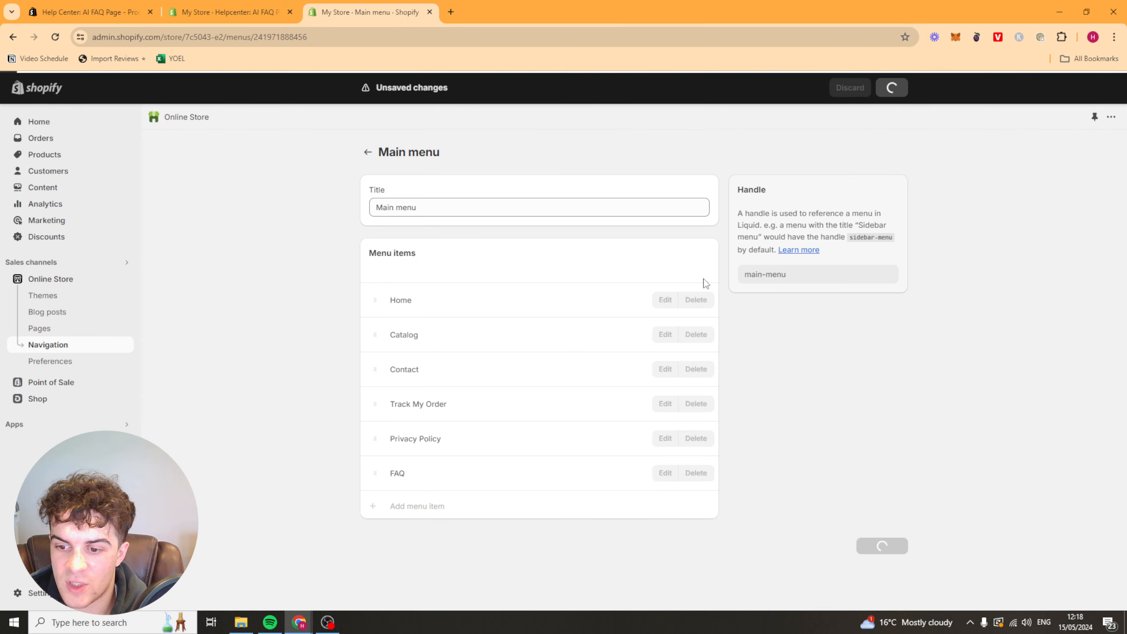
Complete the app's instructions for adding the FAQ page by copying the link and confirming that it was added.
{"action": "key", "text": "ctrl+shift+Tab"}
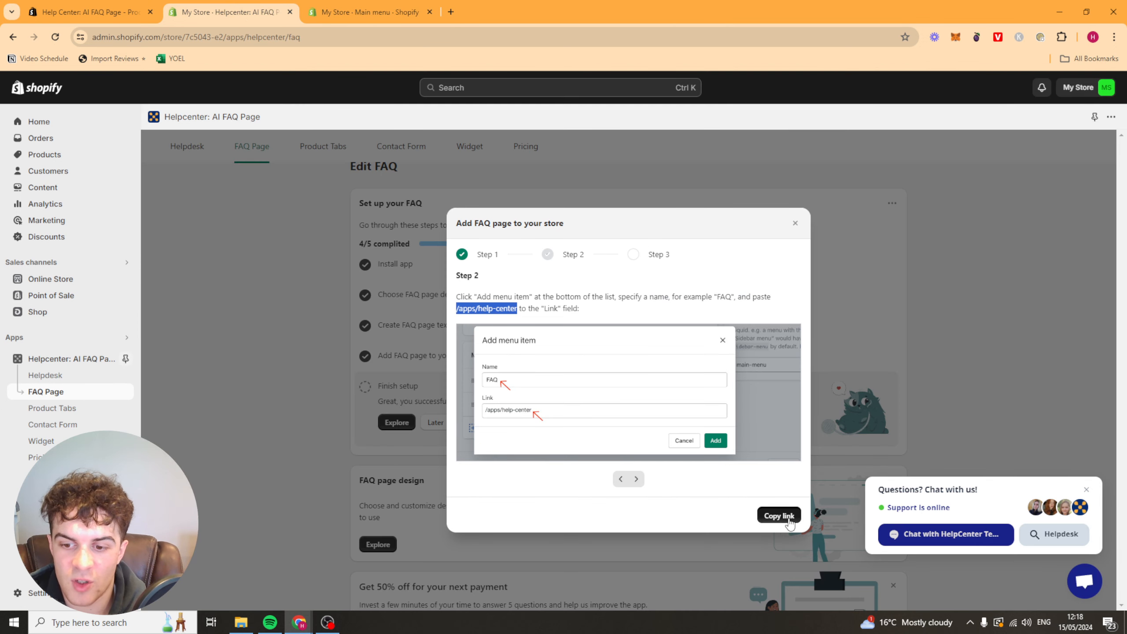
{"action": "left_click", "coordinate": [794, 517]}
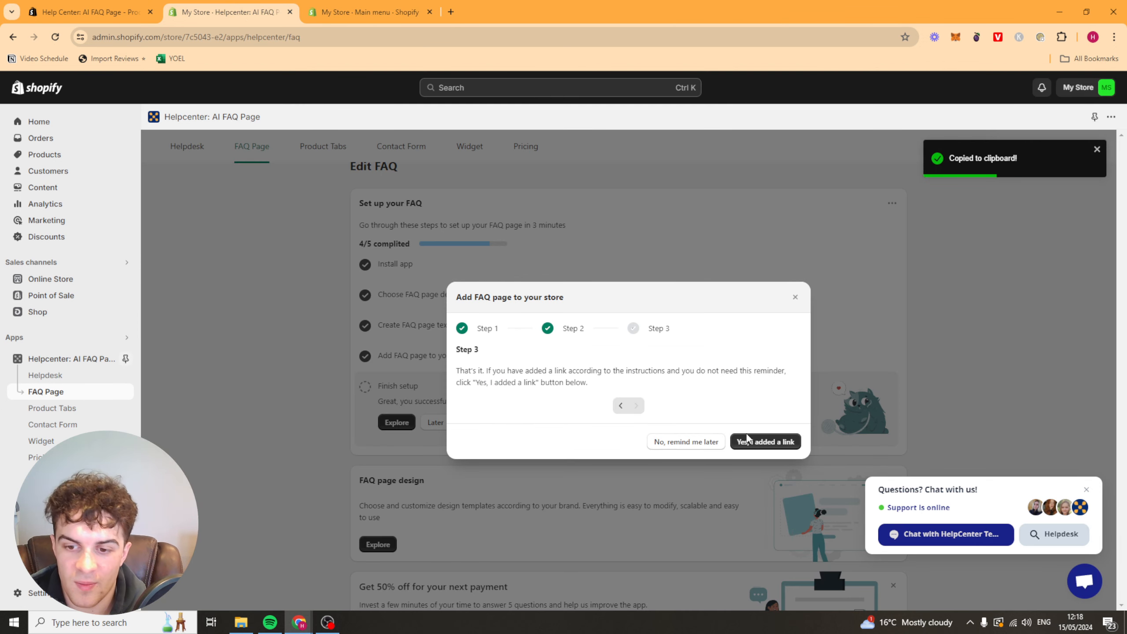
{"action": "left_click", "coordinate": [777, 442]}
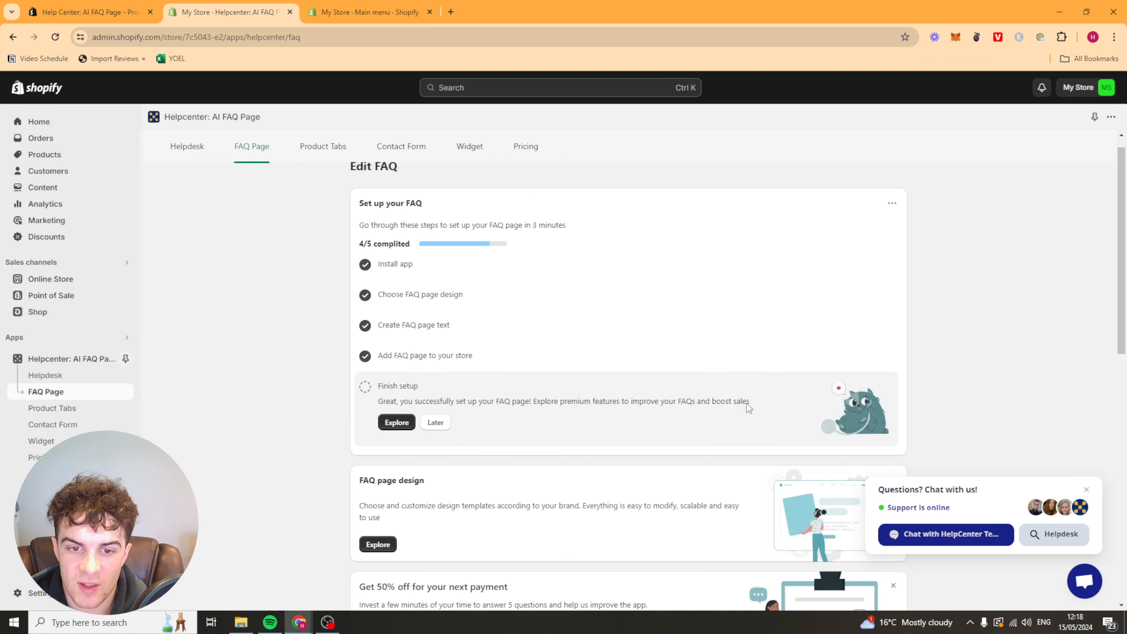
Open the online storefront, look through the home page and reload it to check the header menu for the FAQ link.
{"action": "key", "text": "ctrl+Tab"}
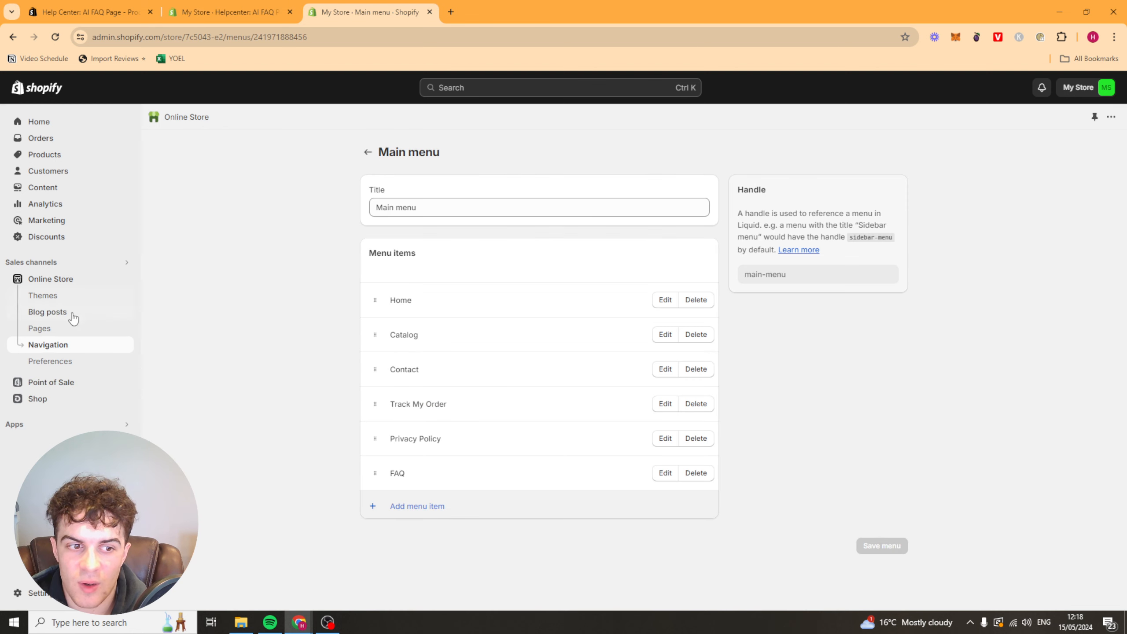
{"action": "left_click", "coordinate": [125, 278]}
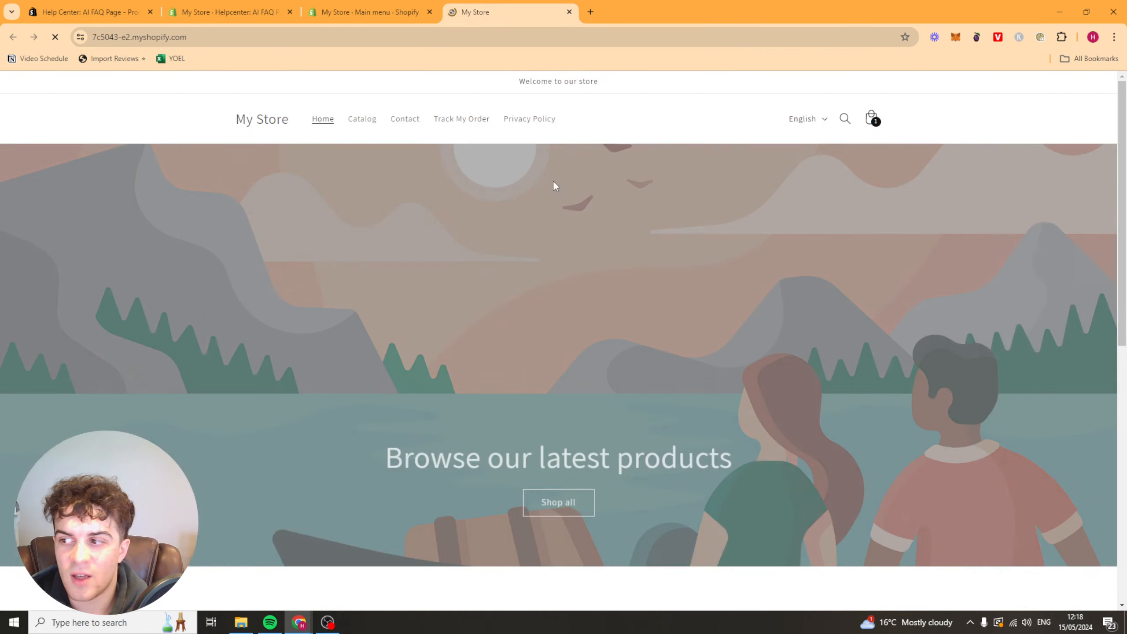
{"action": "scroll", "coordinate": [554, 264], "scroll_direction": "down", "scroll_amount": 2}
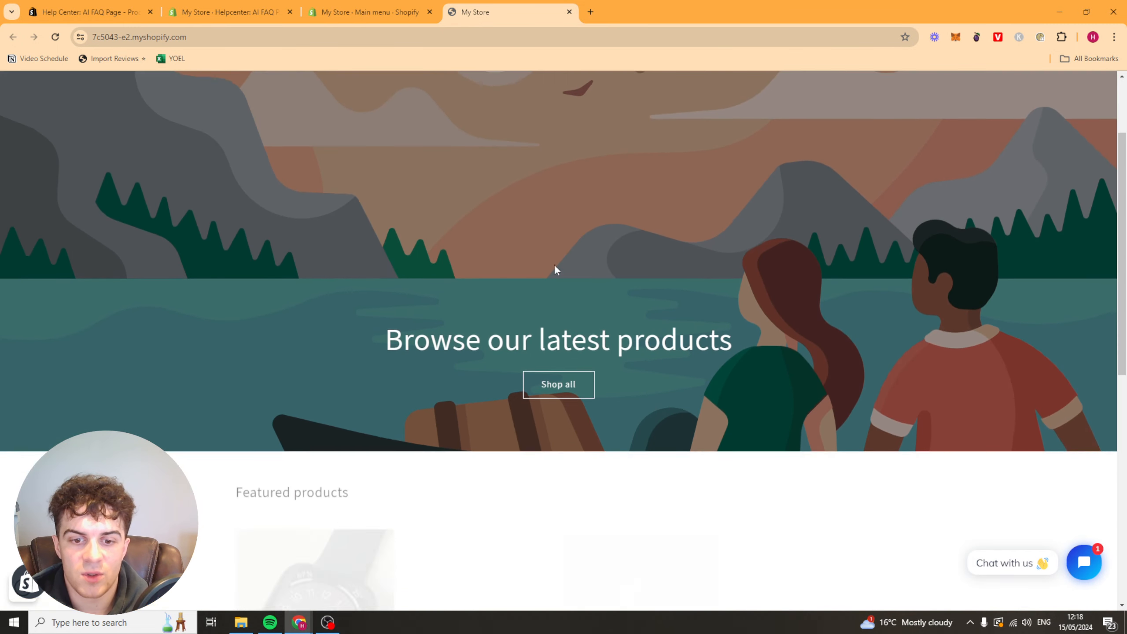
{"action": "scroll", "coordinate": [554, 265], "scroll_direction": "down", "scroll_amount": 4}
{"action": "scroll", "coordinate": [554, 265], "scroll_direction": "up", "scroll_amount": 6}
{"action": "left_click", "coordinate": [56, 38]}
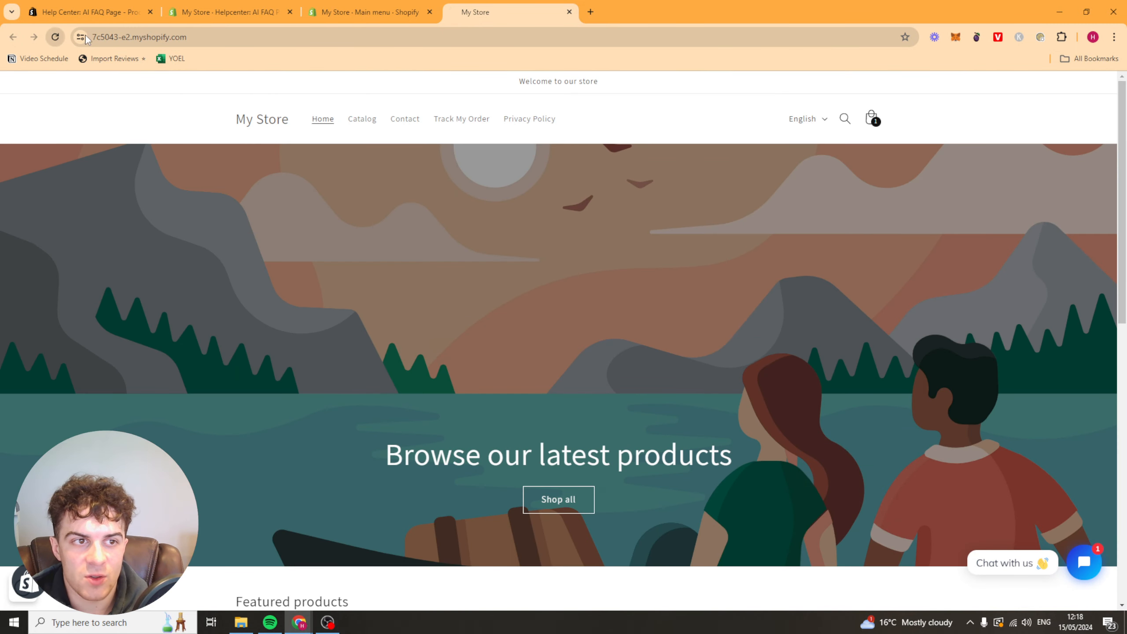
{"action": "left_click", "coordinate": [369, 12]}
{"action": "left_click", "coordinate": [482, 11]}
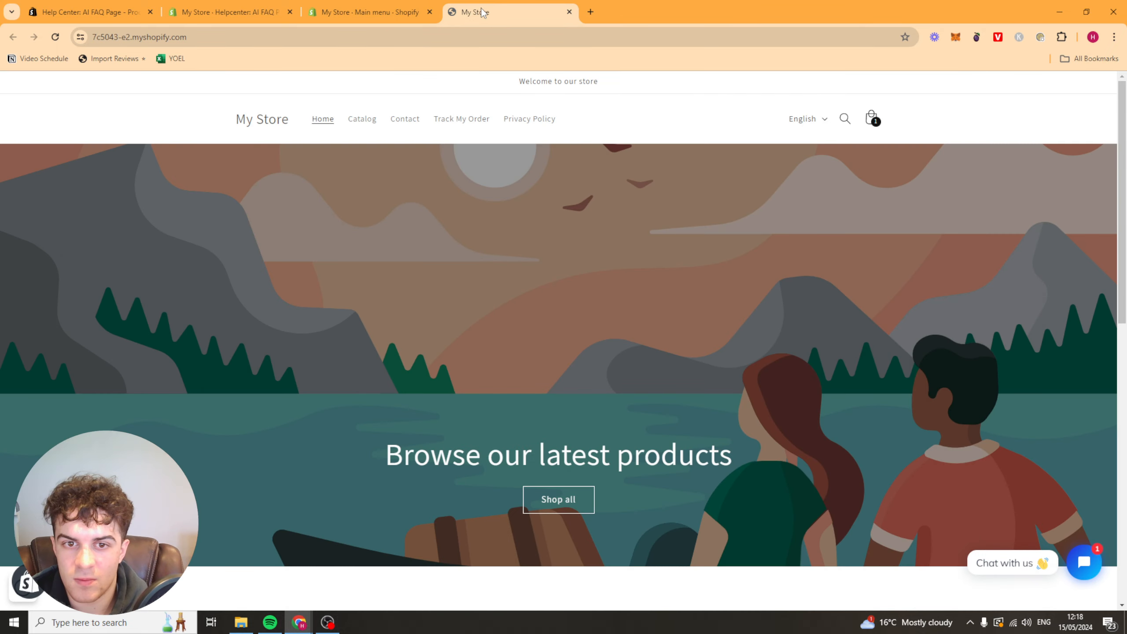
Dismiss the storefront's discount sign-up pop-up, reload the home page and open the FAQ page from the header menu.
{"action": "left_click", "coordinate": [359, 13]}
{"action": "left_click", "coordinate": [497, 13]}
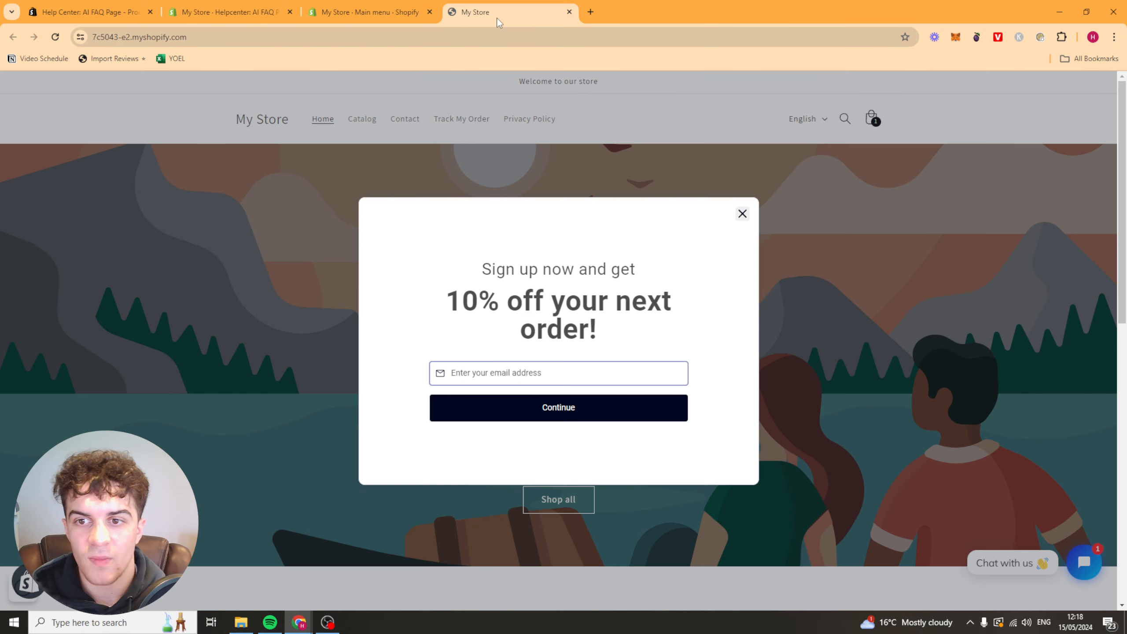
{"action": "left_click", "coordinate": [741, 216]}
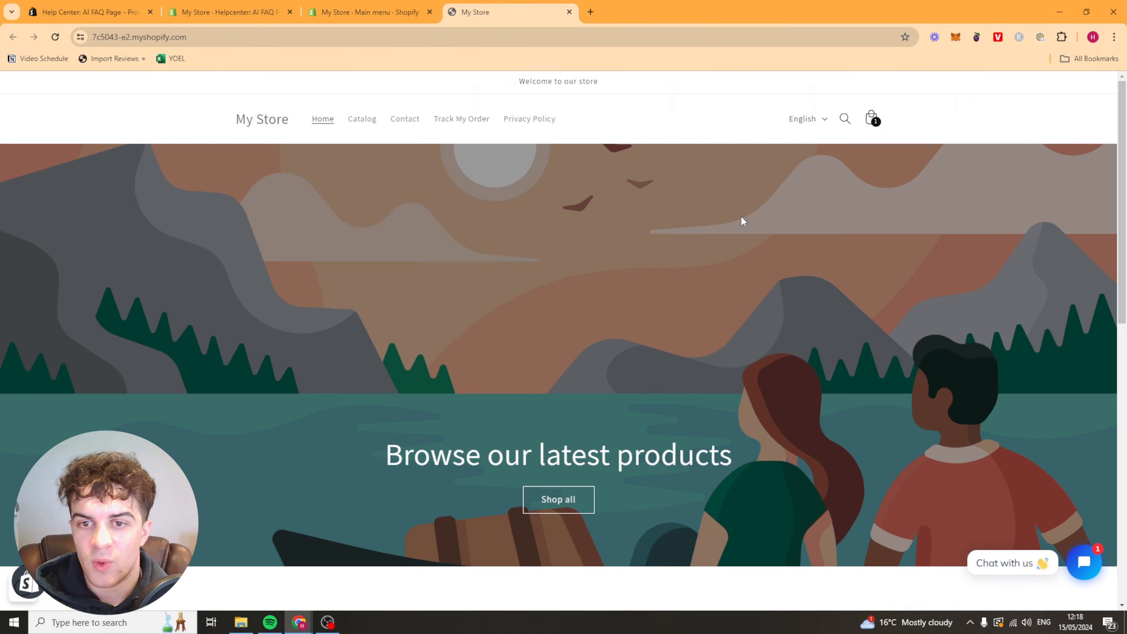
{"action": "left_click", "coordinate": [55, 37]}
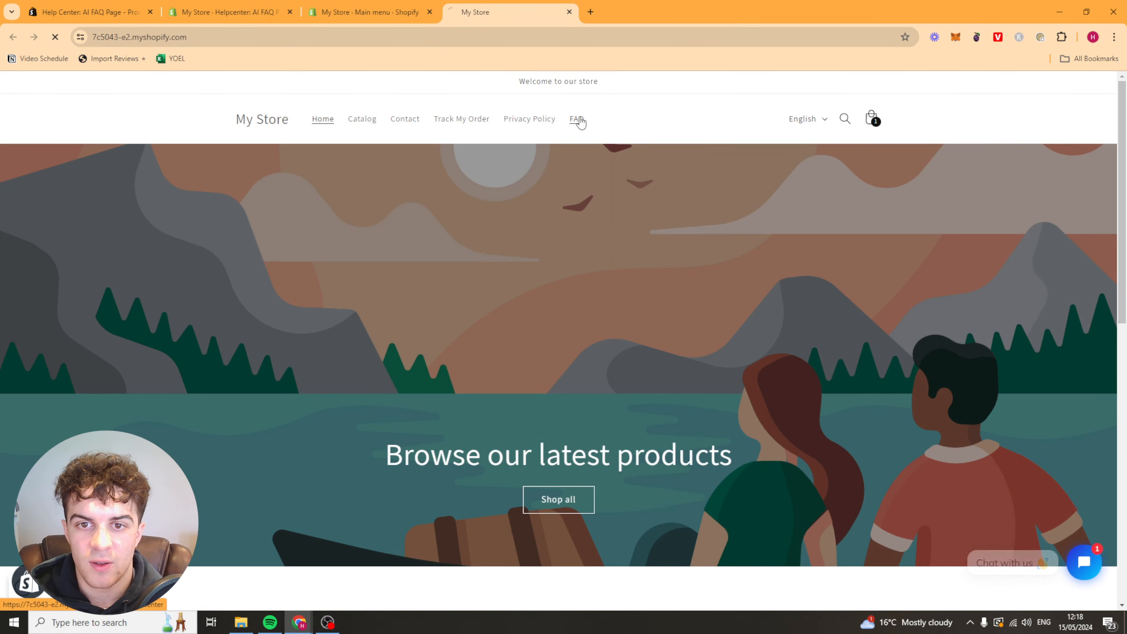
{"action": "left_click", "coordinate": [576, 119]}
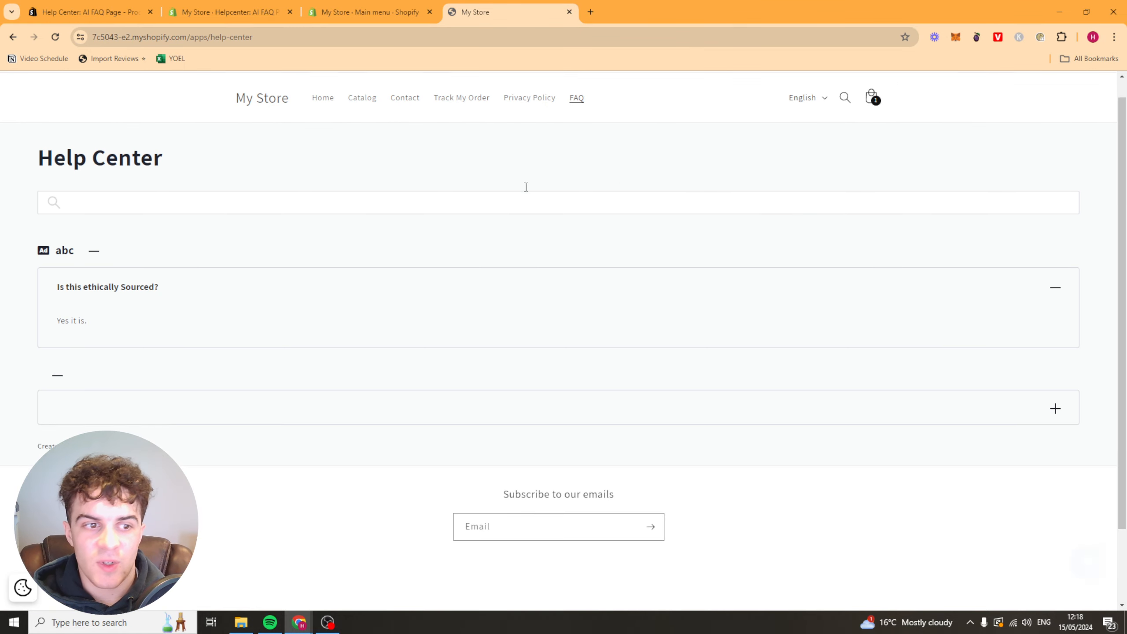
Test the storefront Help Center page by expanding and collapsing its two FAQ entries and trying the search field.
{"action": "mouse_move", "coordinate": [150, 315]}
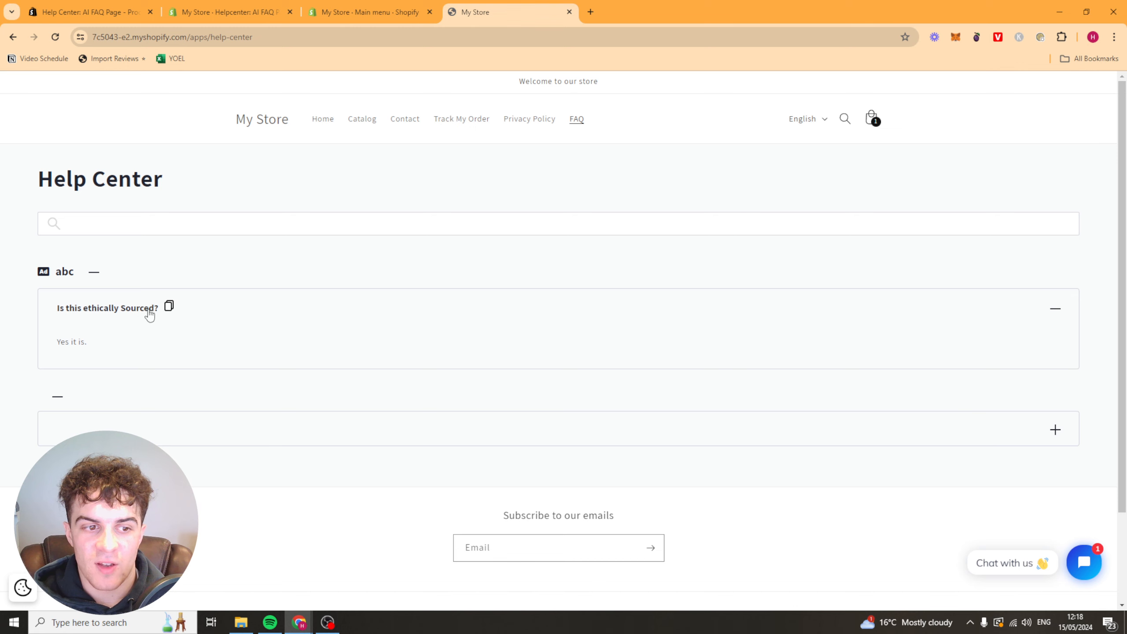
{"action": "left_click", "coordinate": [230, 316]}
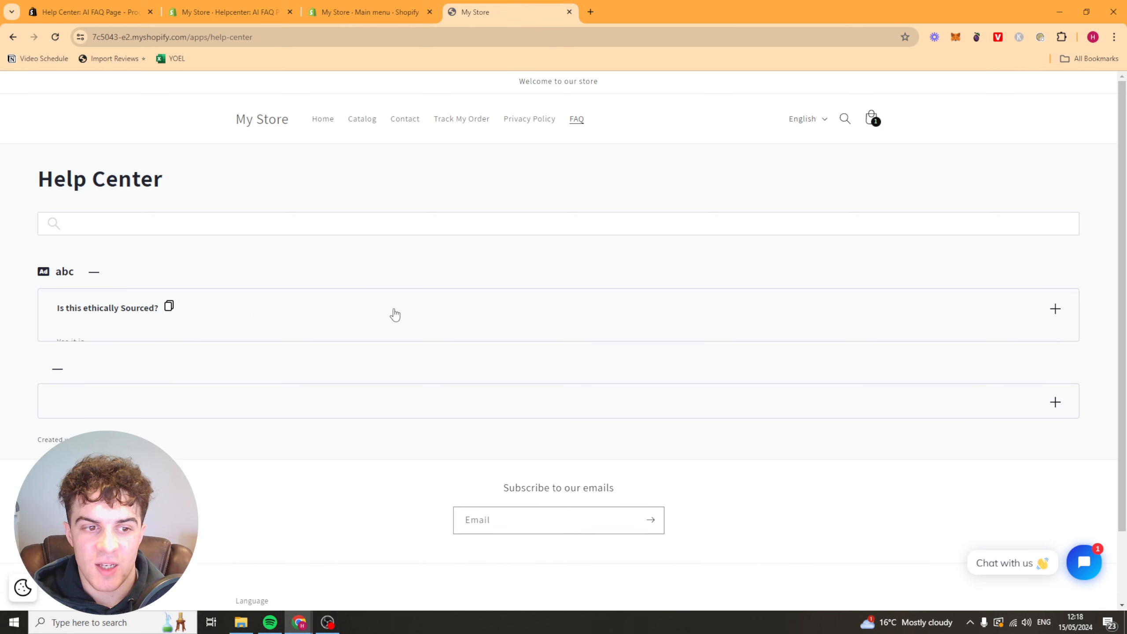
{"action": "left_click", "coordinate": [958, 311]}
{"action": "left_click", "coordinate": [958, 311]}
{"action": "left_click", "coordinate": [958, 311]}
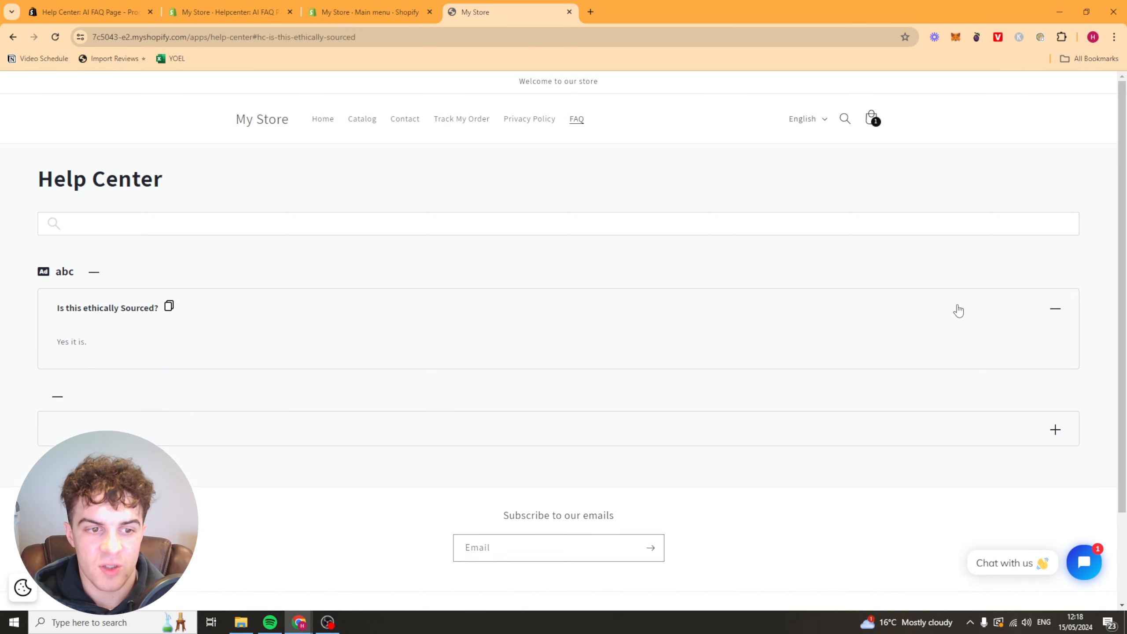
{"action": "left_click", "coordinate": [958, 310]}
{"action": "left_click", "coordinate": [956, 312]}
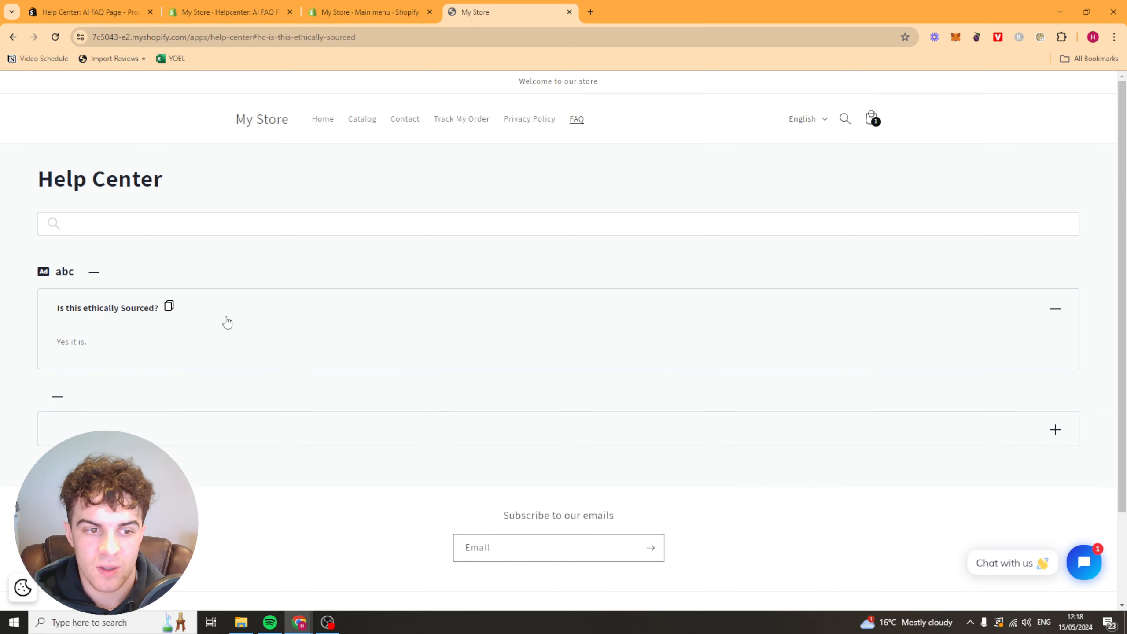
{"action": "left_click", "coordinate": [330, 327]}
{"action": "left_click", "coordinate": [365, 324]}
{"action": "left_click", "coordinate": [328, 430]}
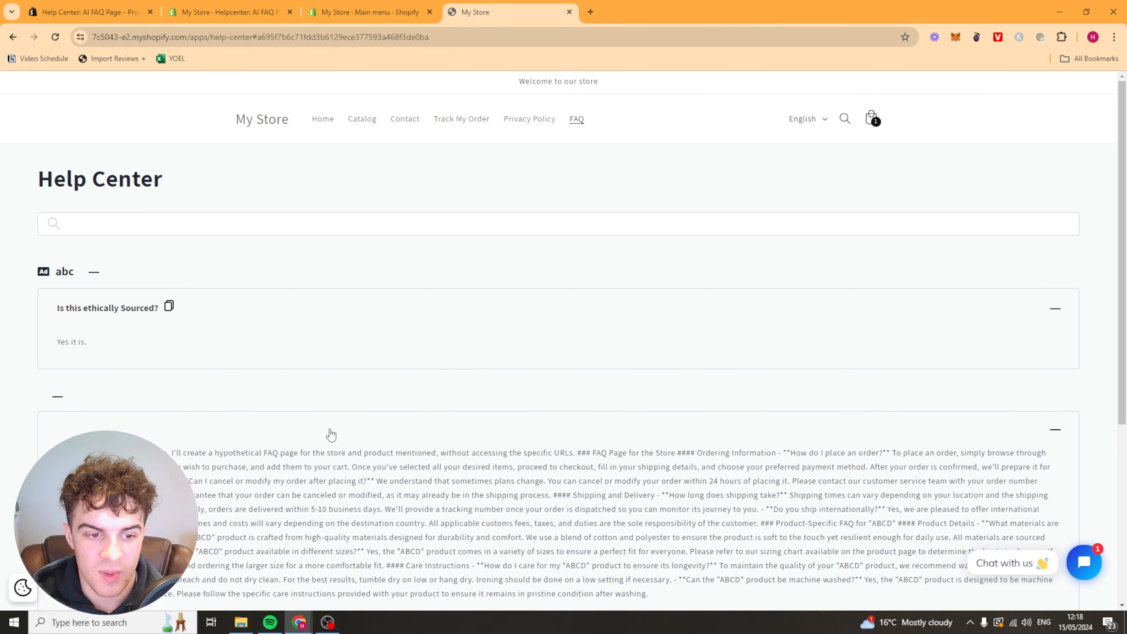
{"action": "left_click", "coordinate": [330, 434]}
{"action": "left_click", "coordinate": [249, 225]}
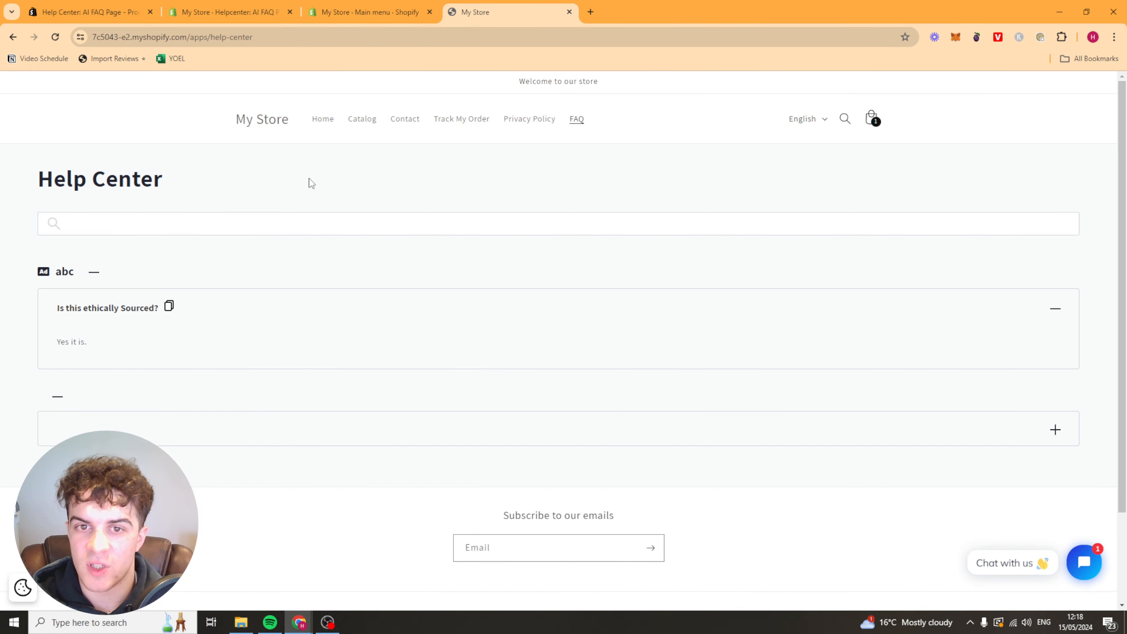
Return to the app's FAQ editor, choose Later for the Finish setup item and dismiss the onboarding feedback request.
{"action": "left_click", "coordinate": [387, 9]}
{"action": "left_click", "coordinate": [229, 4]}
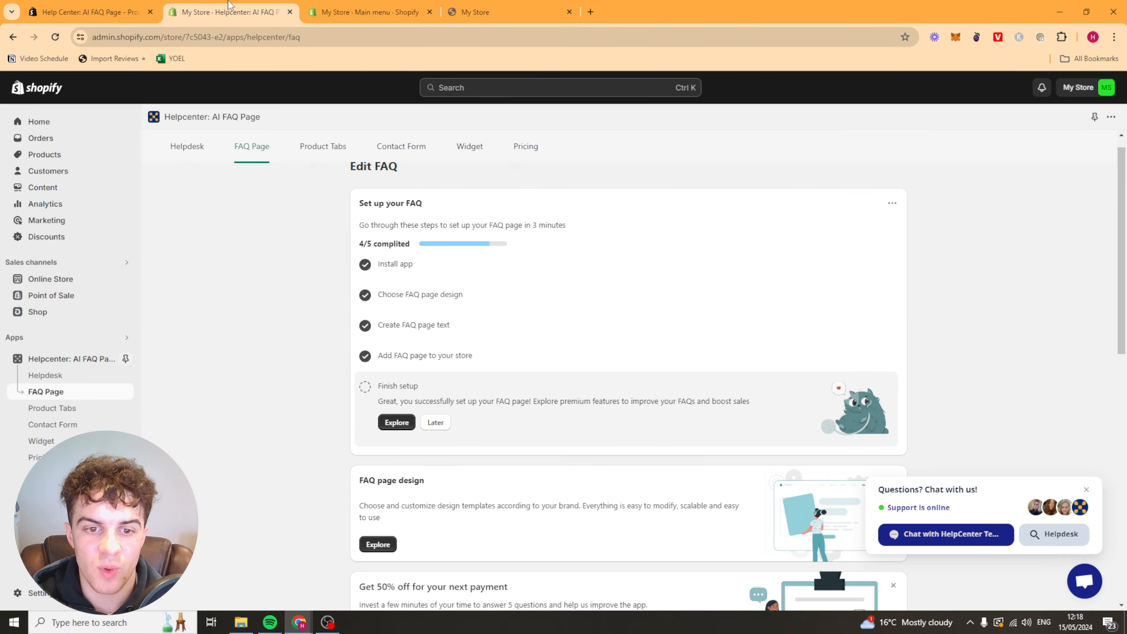
{"action": "scroll", "coordinate": [443, 266], "scroll_direction": "down", "scroll_amount": 3}
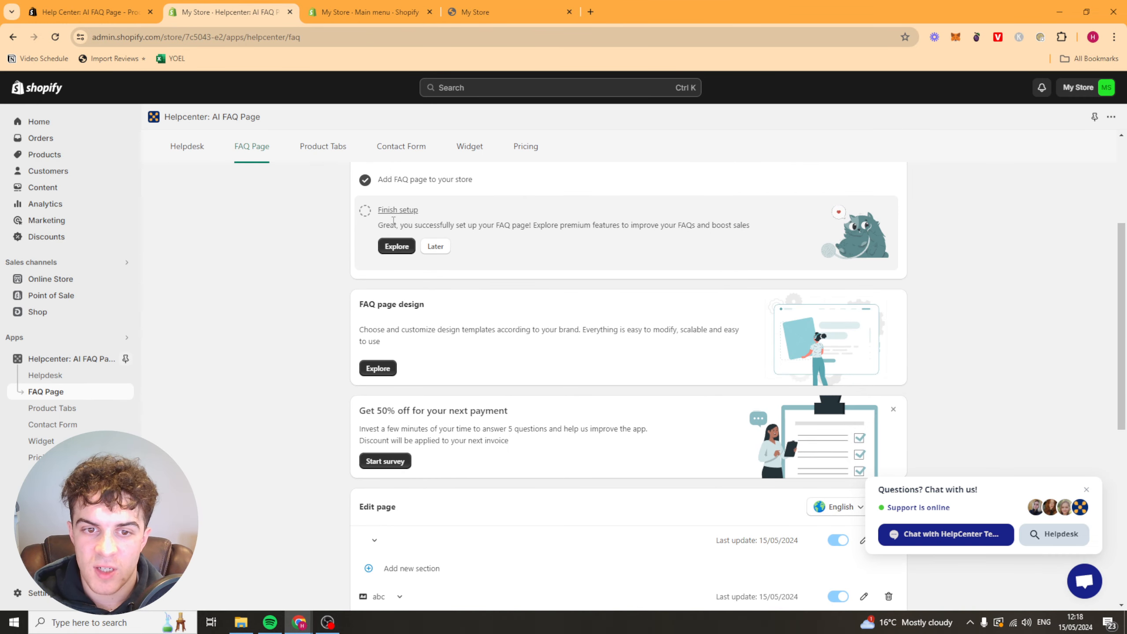
{"action": "left_click", "coordinate": [432, 249]}
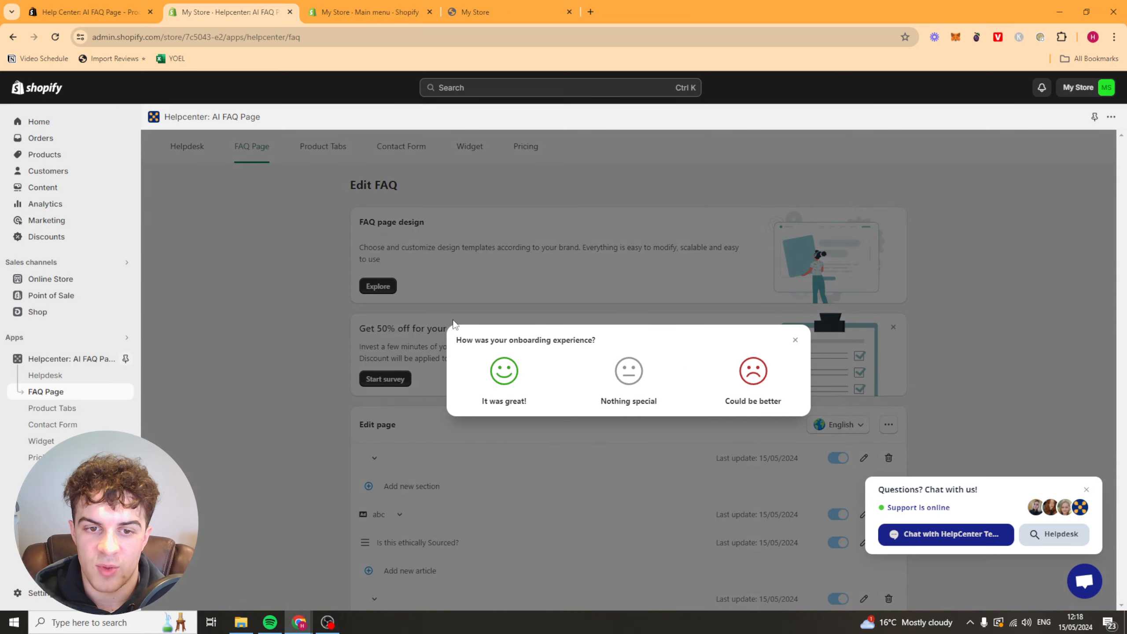
{"action": "left_click", "coordinate": [795, 340]}
Look through the Edit FAQ page, examining its design section, categories, articles and premium features.
{"action": "scroll", "coordinate": [261, 350], "scroll_direction": "down", "scroll_amount": 7}
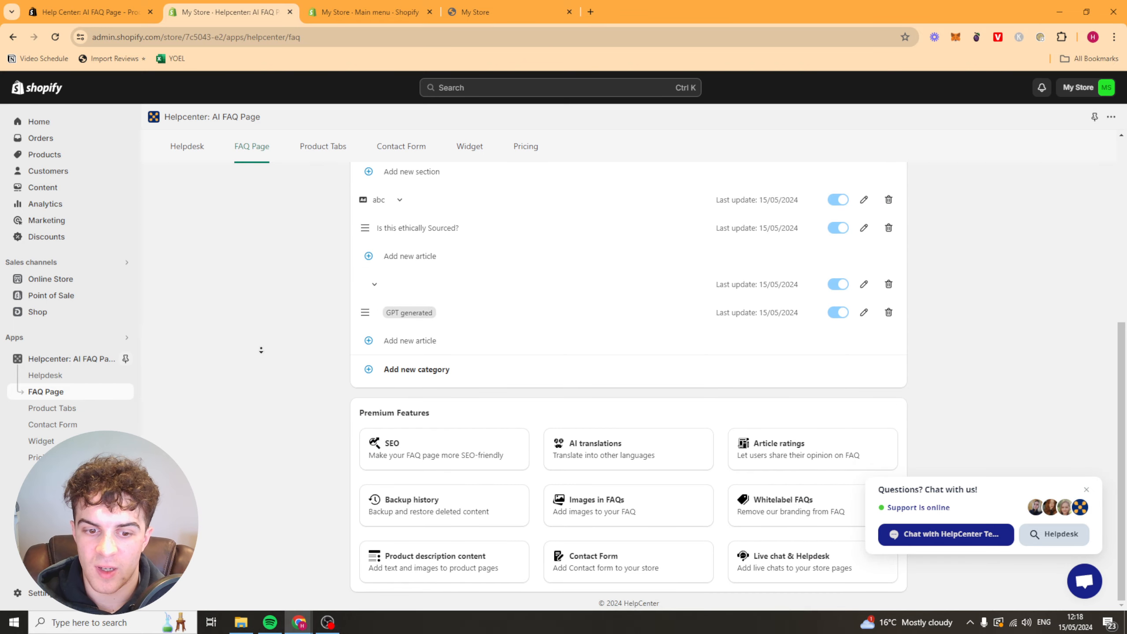
{"action": "scroll", "coordinate": [264, 286], "scroll_direction": "up", "scroll_amount": 6}
{"action": "scroll", "coordinate": [338, 350], "scroll_direction": "down", "scroll_amount": 6}
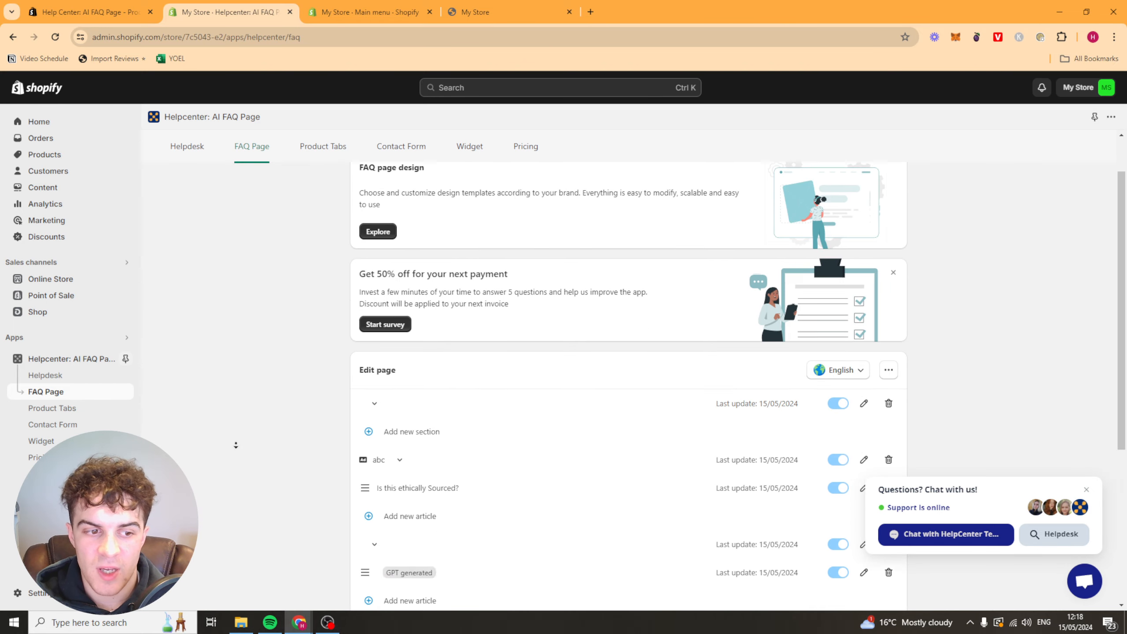
{"action": "scroll", "coordinate": [479, 404], "scroll_direction": "up", "scroll_amount": 1}
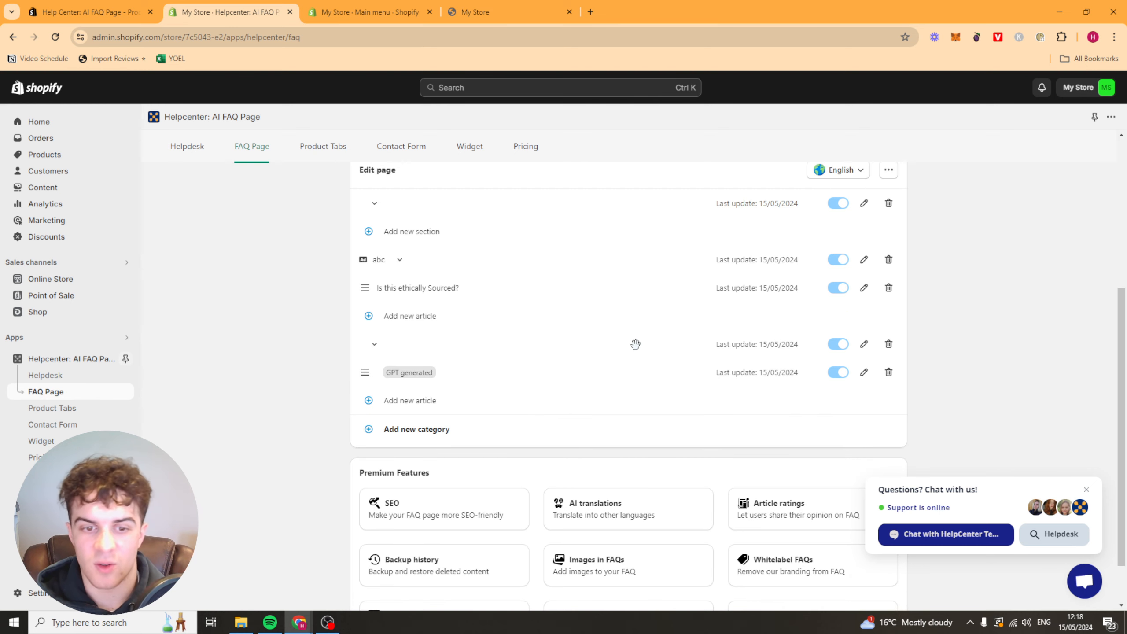
{"action": "scroll", "coordinate": [551, 327], "scroll_direction": "down", "scroll_amount": 1}
{"action": "scroll", "coordinate": [446, 324], "scroll_direction": "up", "scroll_amount": 4}
{"action": "scroll", "coordinate": [450, 268], "scroll_direction": "down", "scroll_amount": 3}
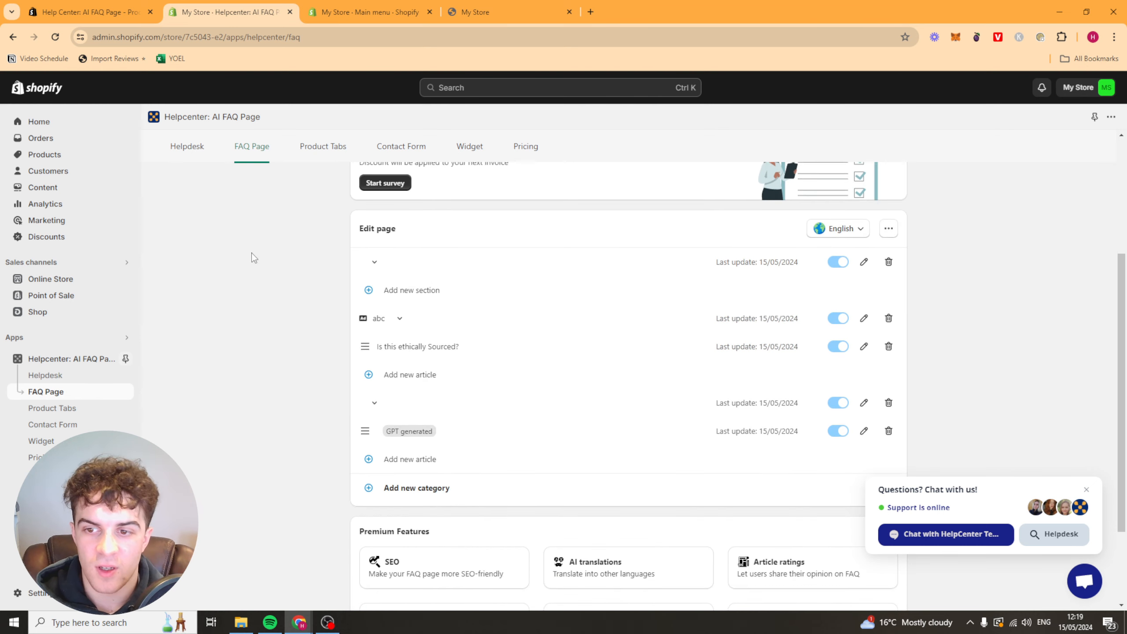
{"action": "scroll", "coordinate": [710, 333], "scroll_direction": "up", "scroll_amount": 1}
Add Chinese as a new FAQ page language with AI and close the progress notice.
{"action": "left_click", "coordinate": [863, 247]}
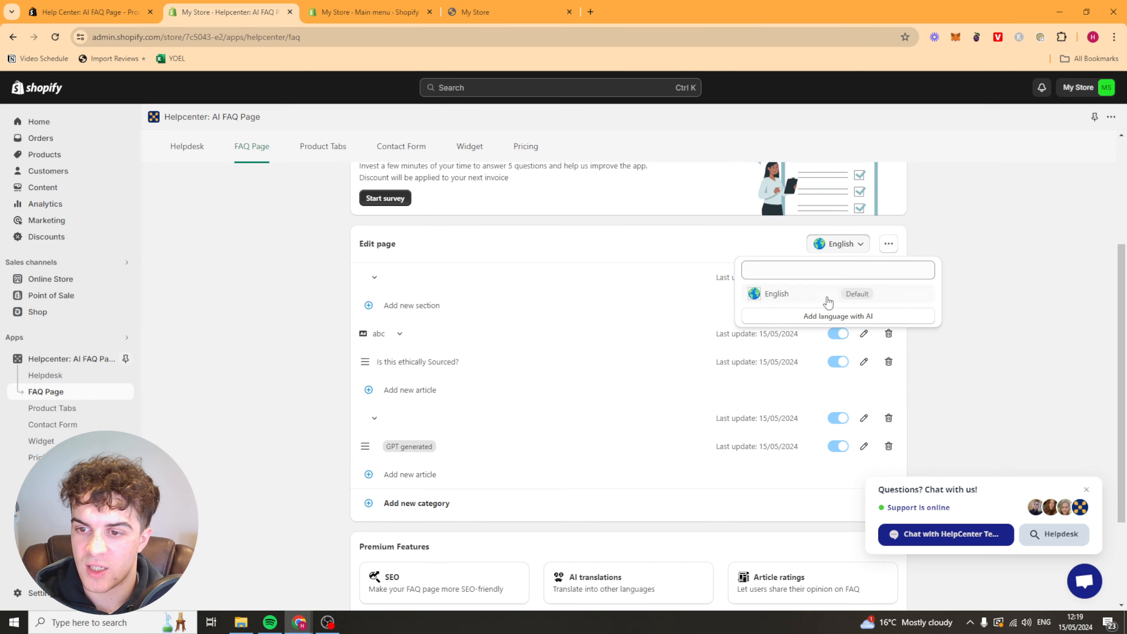
{"action": "left_click", "coordinate": [838, 316]}
{"action": "left_click", "coordinate": [622, 375]}
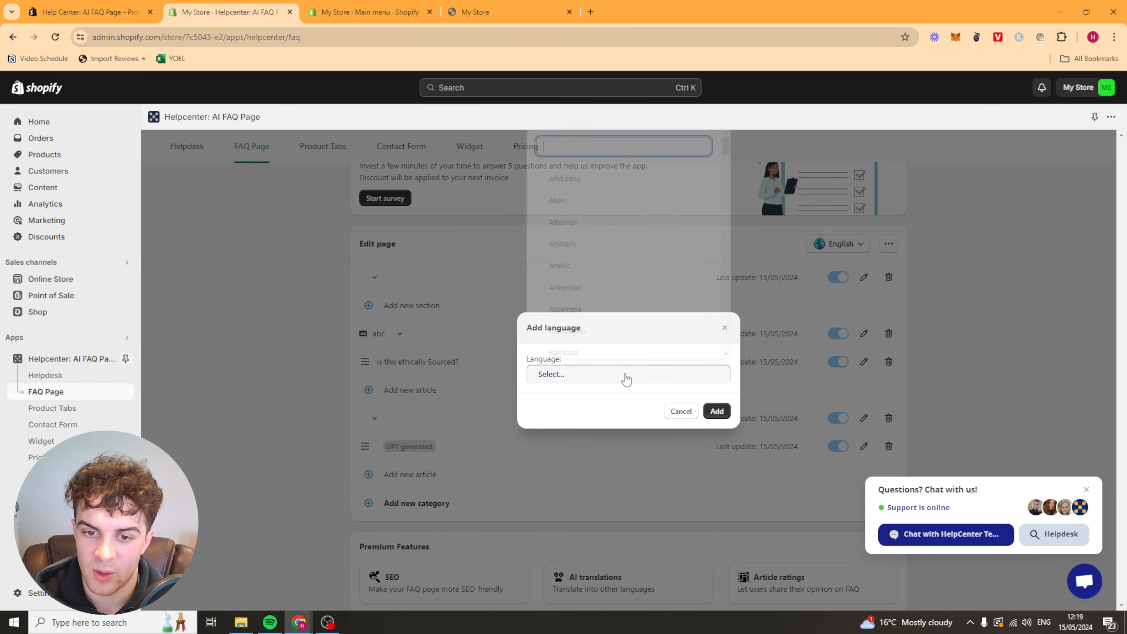
{"action": "scroll", "coordinate": [593, 291], "scroll_direction": "down", "scroll_amount": 7}
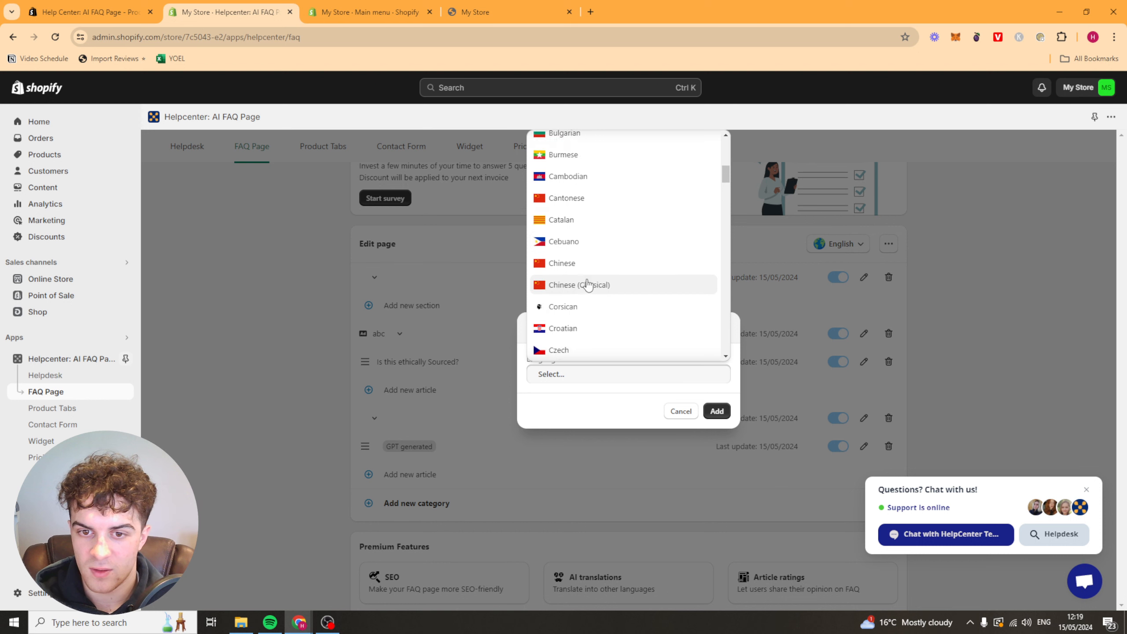
{"action": "left_click", "coordinate": [580, 215]}
{"action": "left_click", "coordinate": [716, 411]}
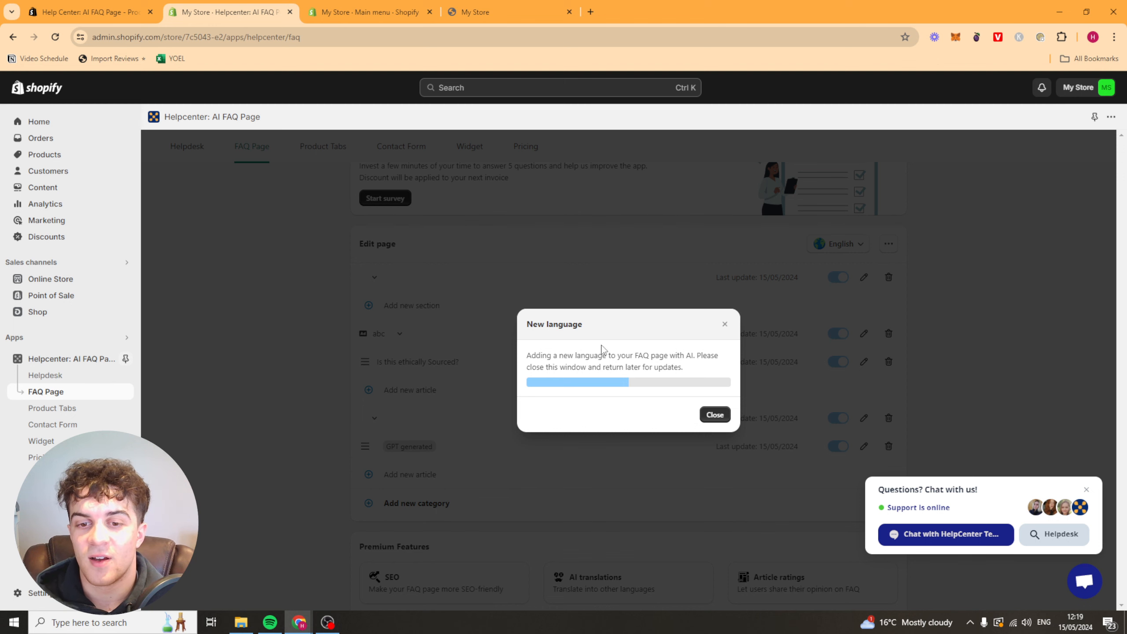
{"action": "left_click_drag", "start_coordinate": [532, 355], "coordinate": [670, 367]}
{"action": "left_click", "coordinate": [667, 369]}
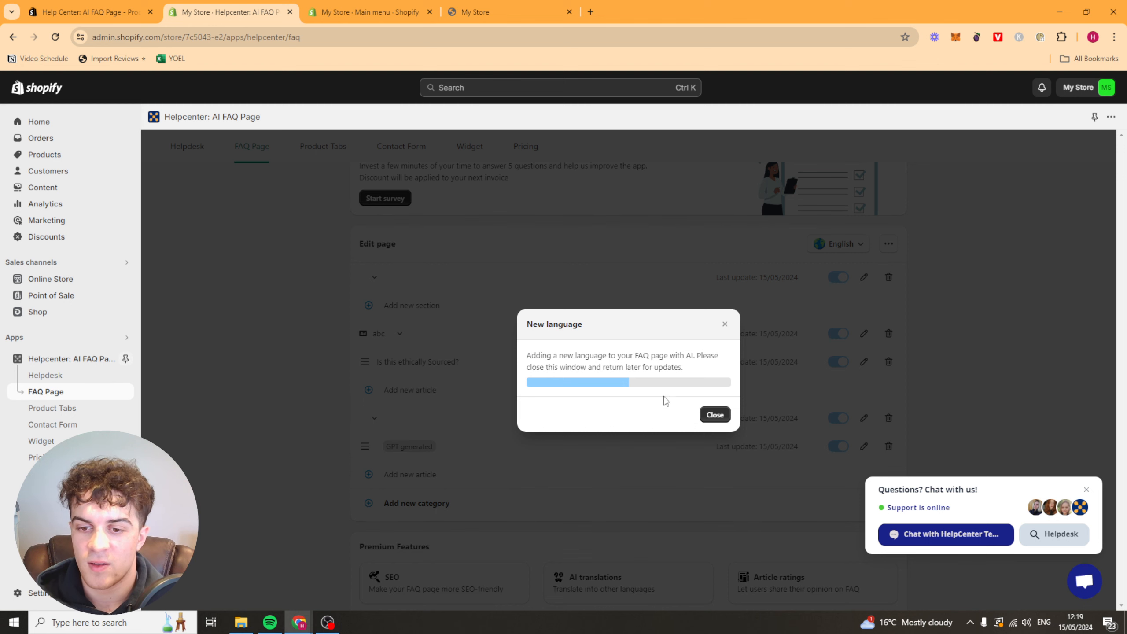
{"action": "left_click", "coordinate": [715, 414]}
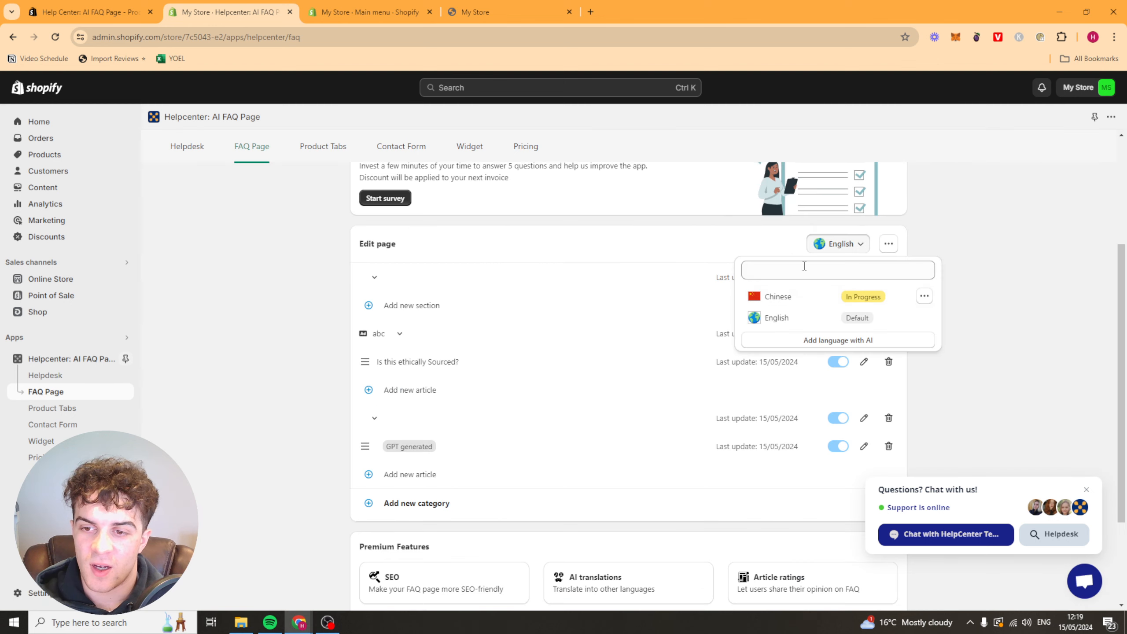
Check the status of the Chinese translation in the FAQ page's language list.
{"action": "left_click", "coordinate": [1045, 286]}
{"action": "left_click", "coordinate": [832, 242]}
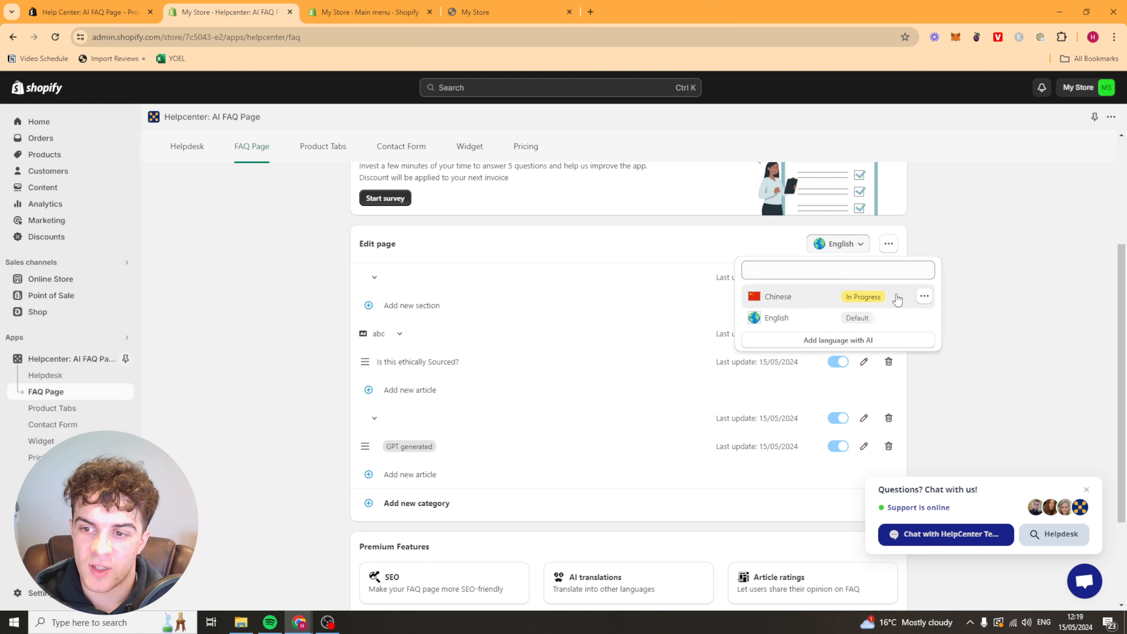
{"action": "left_click", "coordinate": [1008, 288]}
Dismiss the support chat prompt and open the SEO settings among the premium features.
{"action": "scroll", "coordinate": [1008, 287], "scroll_direction": "down", "scroll_amount": 3}
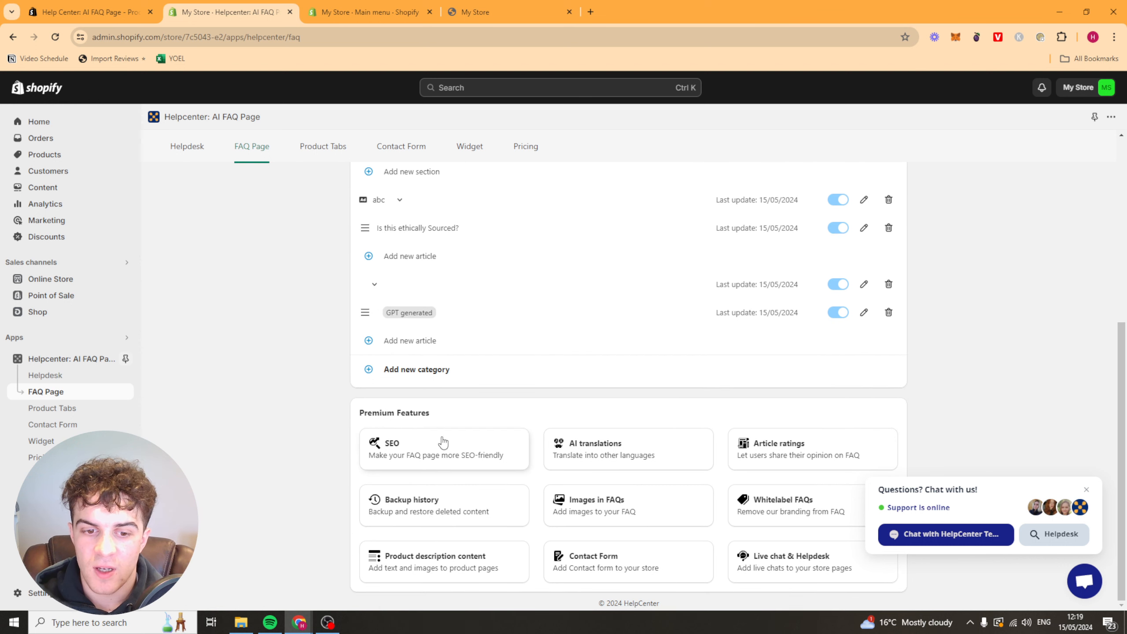
{"action": "left_click", "coordinate": [1082, 490]}
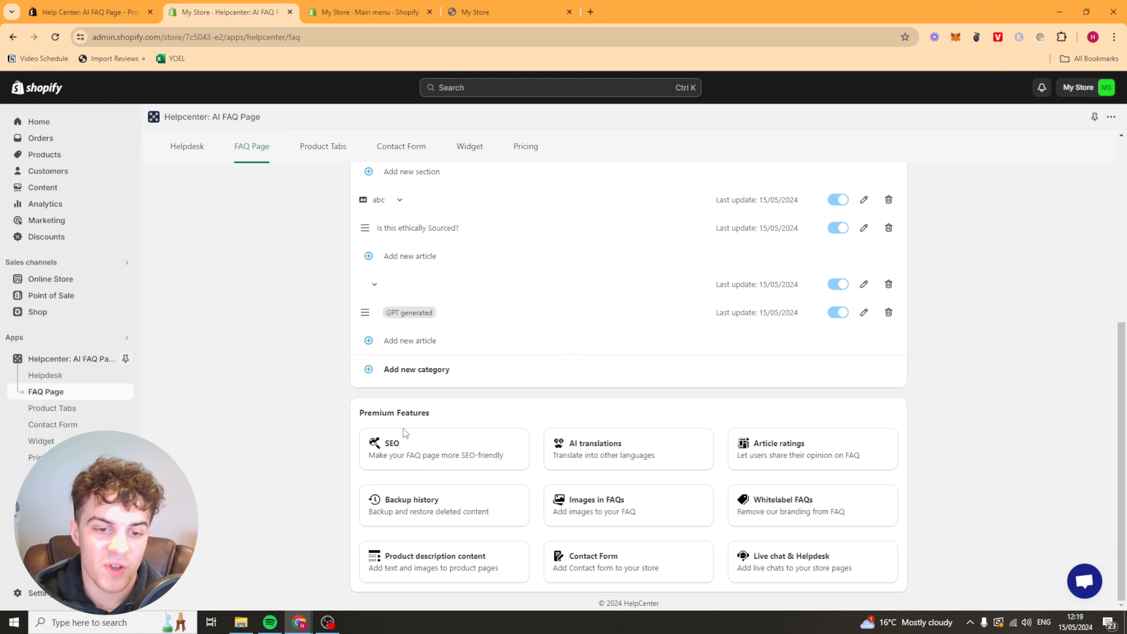
{"action": "right_click", "coordinate": [410, 444]}
{"action": "left_click", "coordinate": [380, 450]}
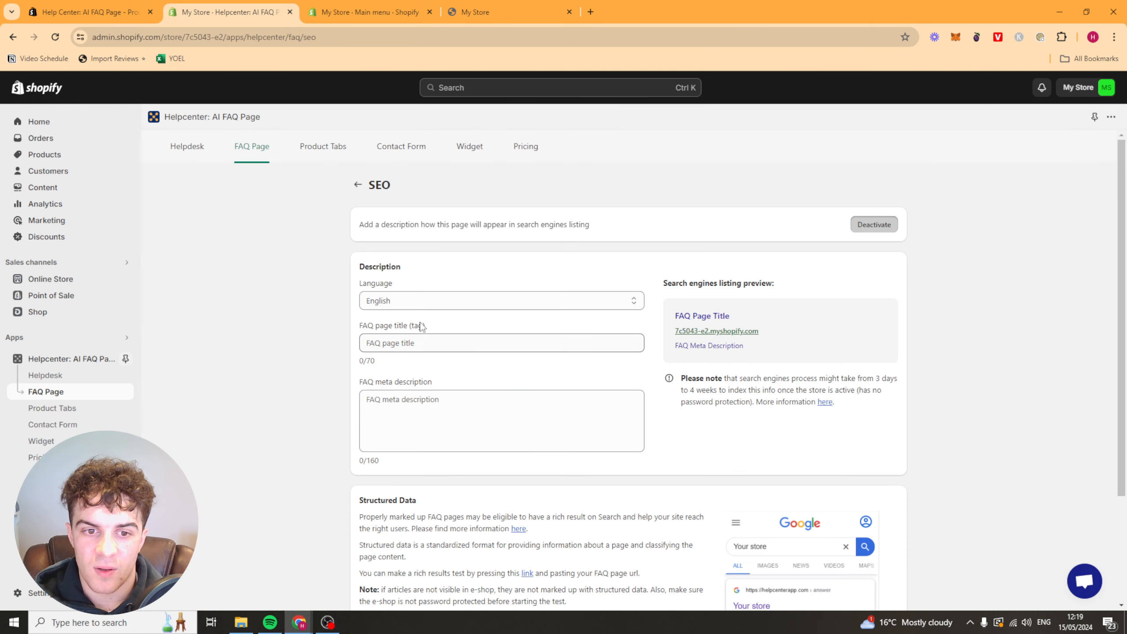
Examine the SEO settings for page title, meta description and structured data, and return to the FAQ editor.
{"action": "scroll", "coordinate": [421, 326], "scroll_direction": "down", "scroll_amount": 3}
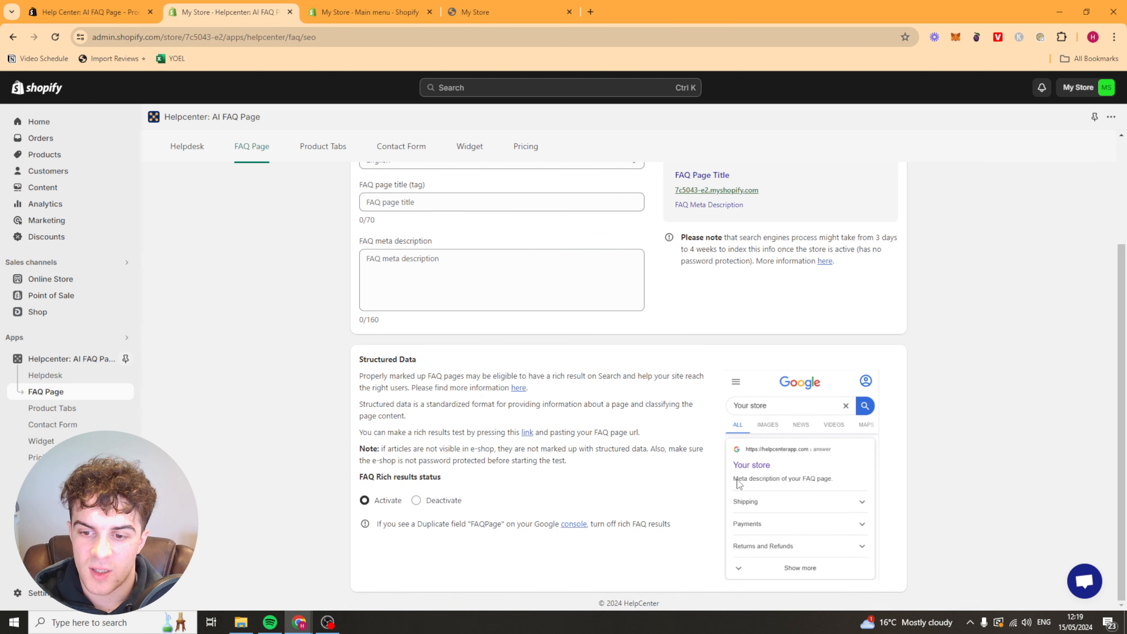
{"action": "scroll", "coordinate": [958, 511], "scroll_direction": "up", "scroll_amount": 3}
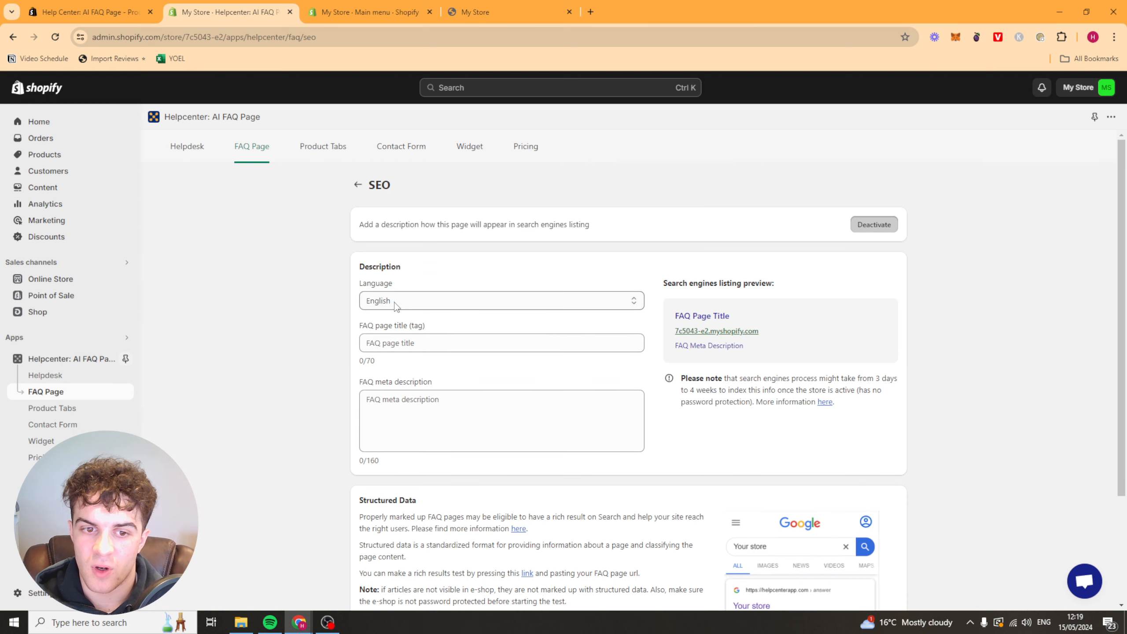
{"action": "left_click", "coordinate": [405, 343]}
{"action": "left_click_drag", "start_coordinate": [419, 325], "coordinate": [465, 333]}
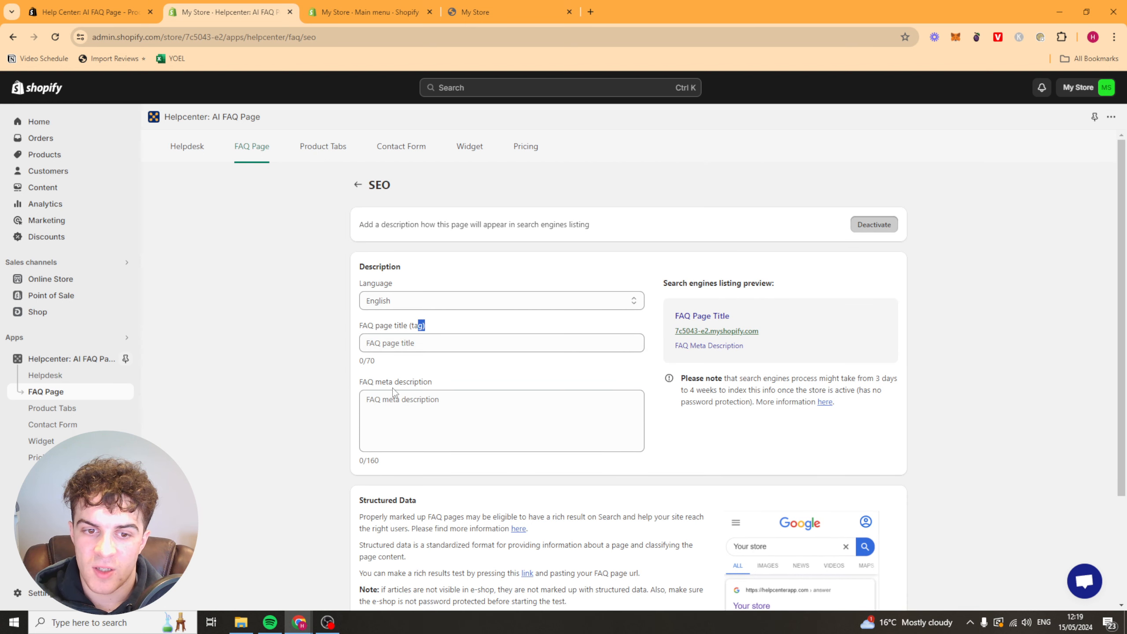
{"action": "left_click", "coordinate": [394, 404]}
{"action": "left_click", "coordinate": [358, 184]}
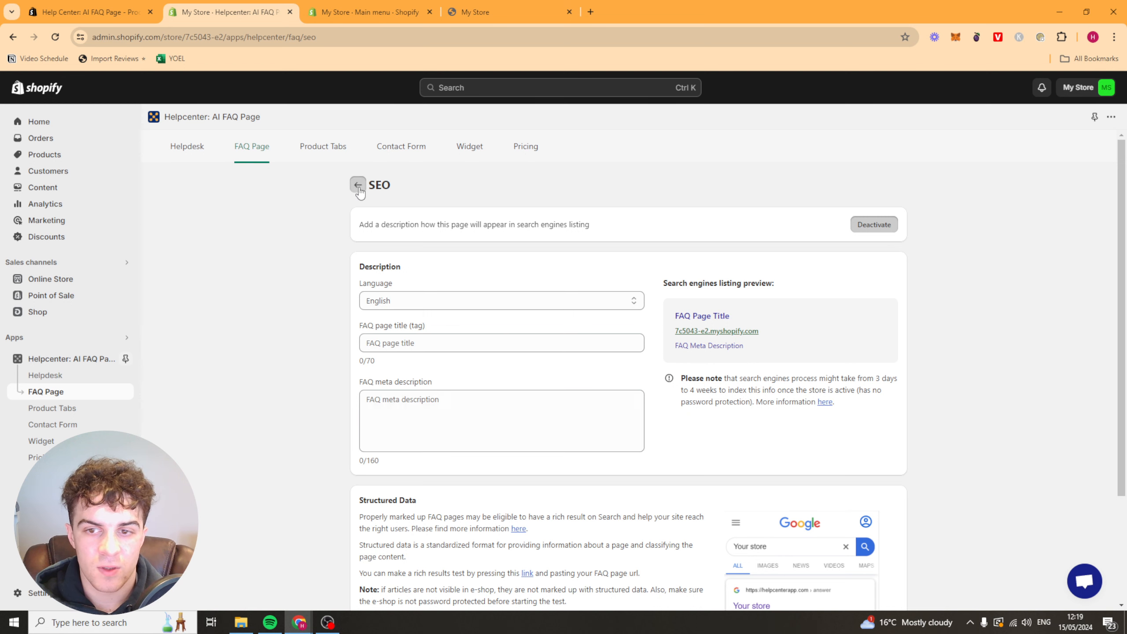
View the Article ratings feature without activating it, and open the Backup history of the FAQ page.
{"action": "scroll", "coordinate": [613, 468], "scroll_direction": "down", "scroll_amount": 5}
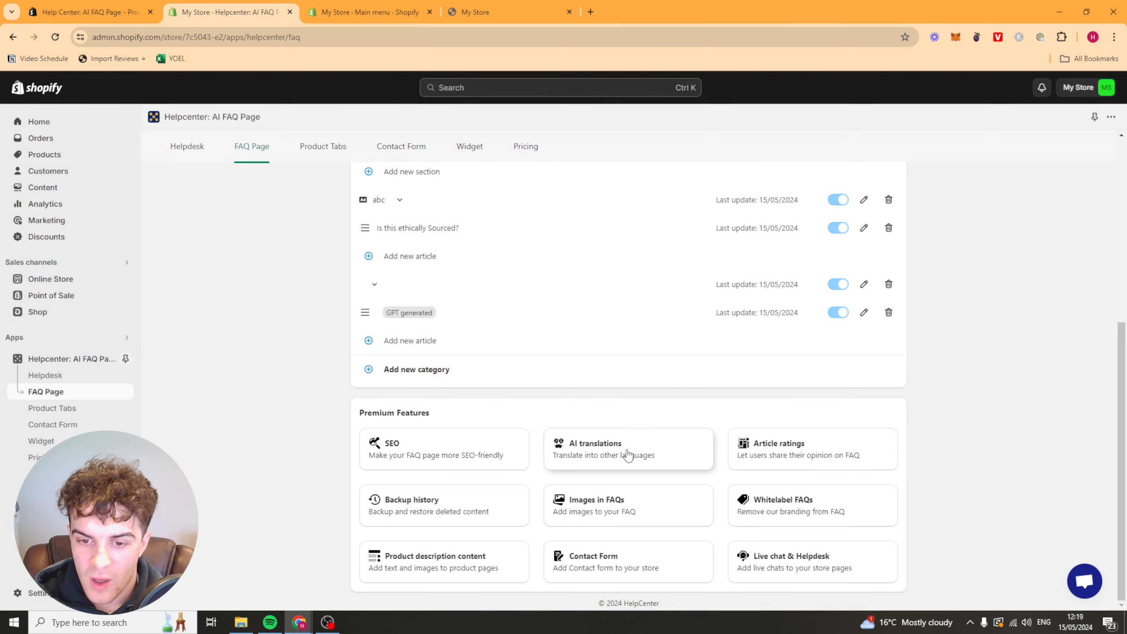
{"action": "left_click", "coordinate": [799, 458]}
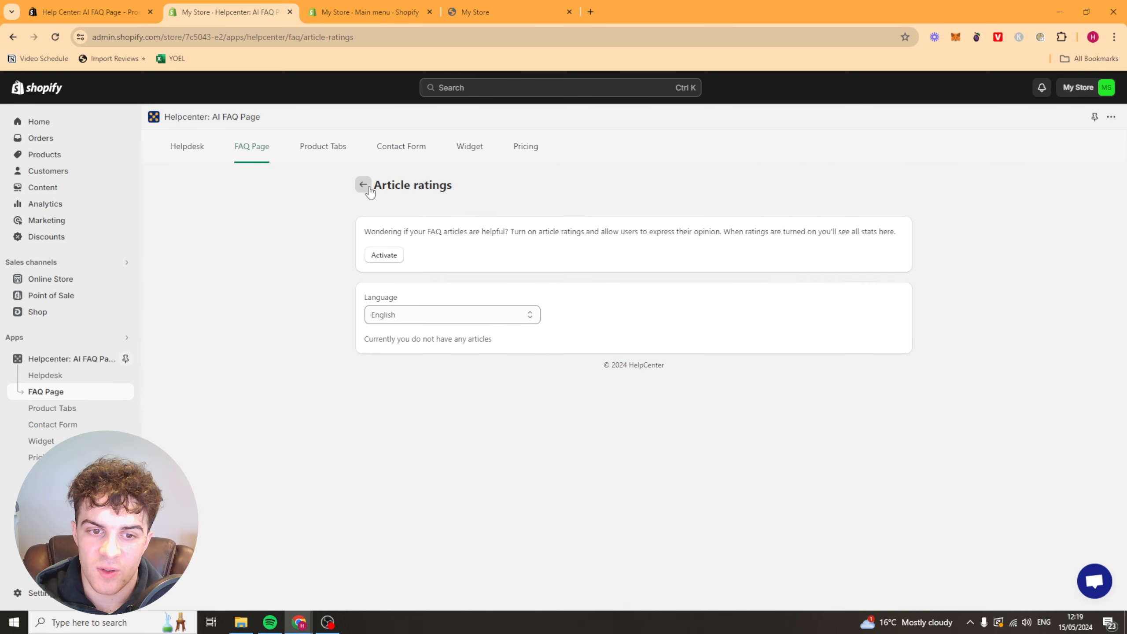
{"action": "left_click", "coordinate": [369, 189]}
{"action": "scroll", "coordinate": [828, 403], "scroll_direction": "down", "scroll_amount": 6}
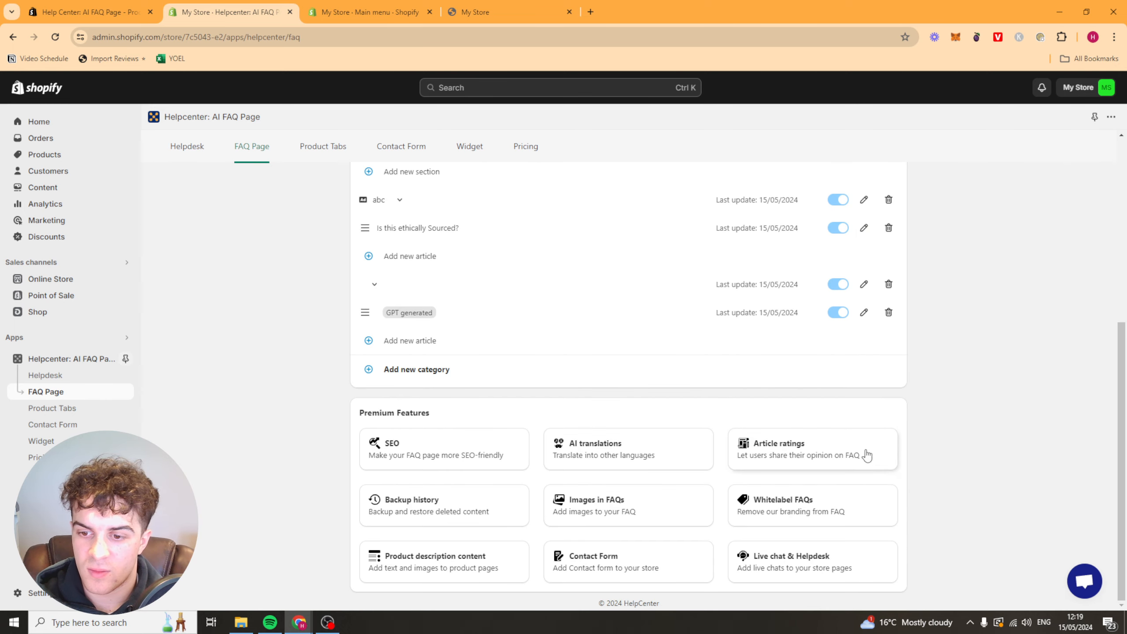
{"action": "left_click", "coordinate": [445, 515]}
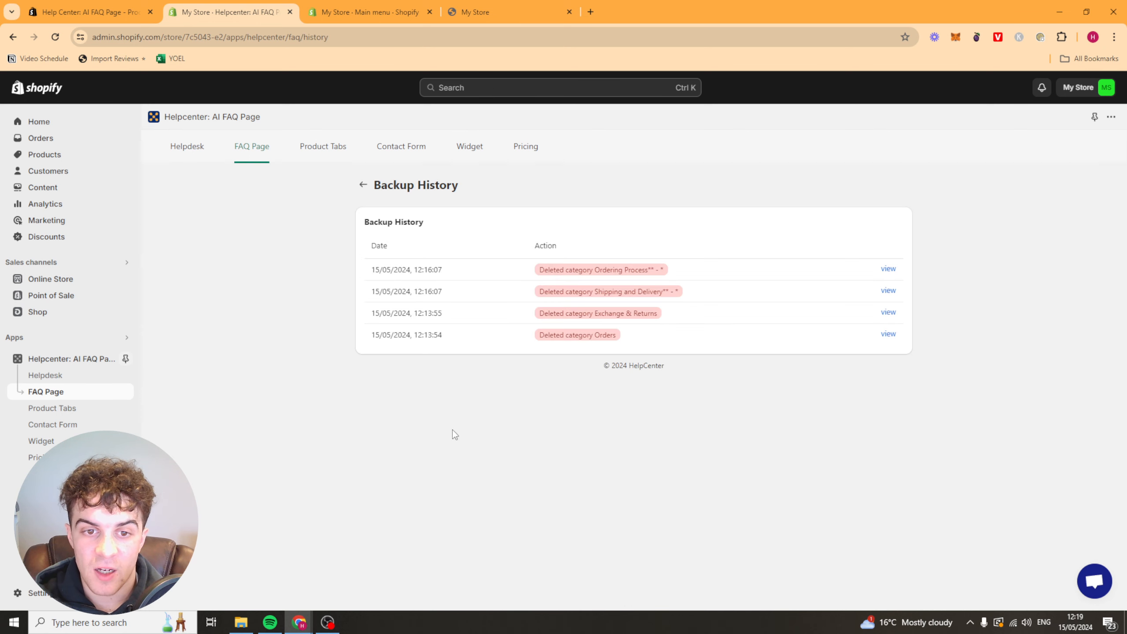
Leave the backup history and open the Images in FAQs feature among the premium features.
{"action": "left_click", "coordinate": [363, 185]}
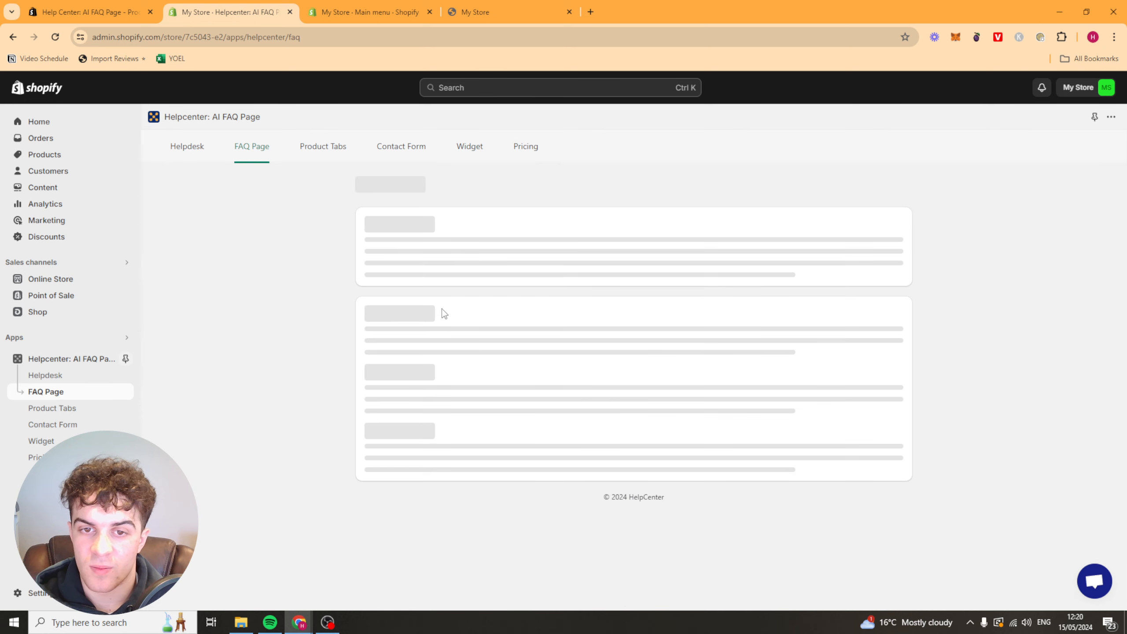
{"action": "scroll", "coordinate": [310, 355], "scroll_direction": "down", "scroll_amount": 7}
{"action": "left_click", "coordinate": [608, 510]}
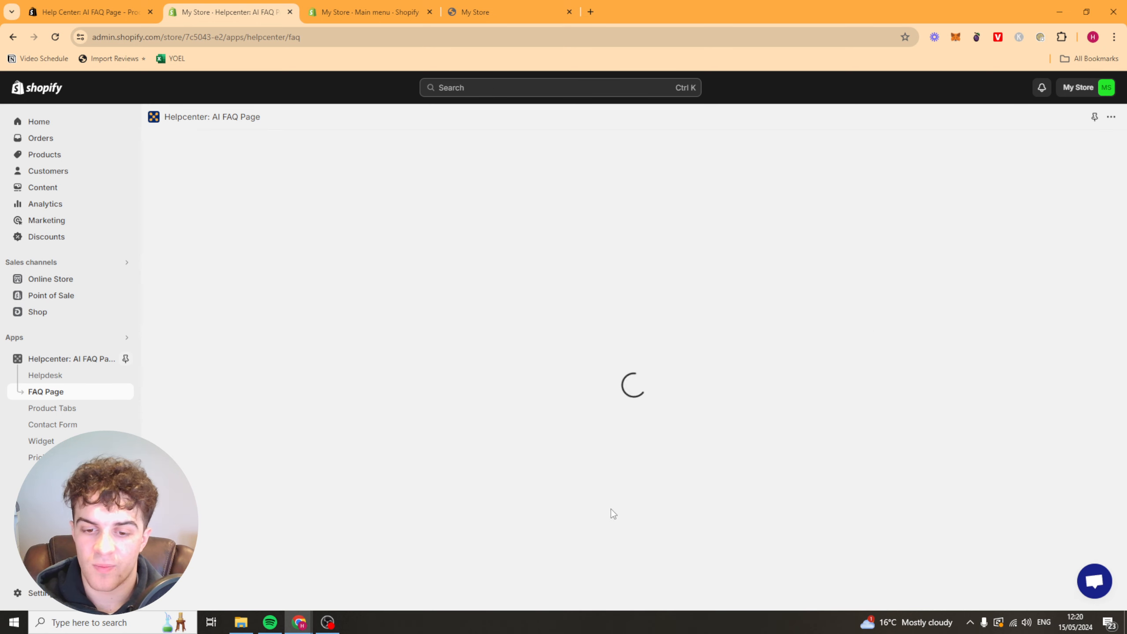
Examine the FAQ template's title, color, font size, layout and image settings, and return to the FAQ editor.
{"action": "scroll", "coordinate": [309, 403], "scroll_direction": "down", "scroll_amount": 10}
{"action": "scroll", "coordinate": [330, 399], "scroll_direction": "up", "scroll_amount": 10}
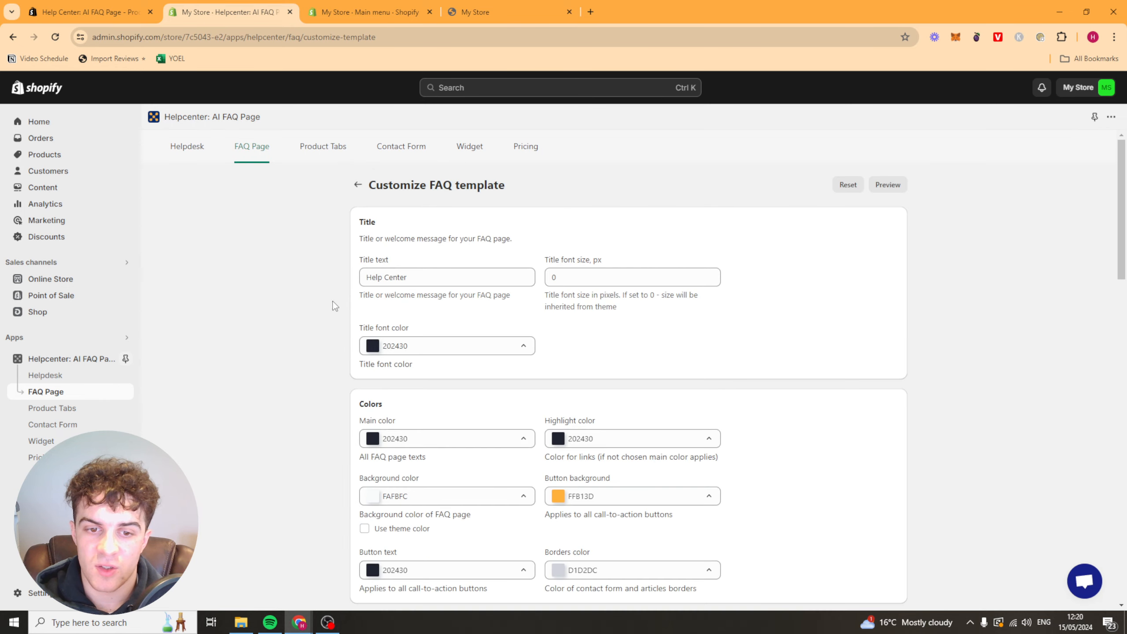
{"action": "scroll", "coordinate": [638, 284], "scroll_direction": "down", "scroll_amount": 3}
{"action": "scroll", "coordinate": [754, 302], "scroll_direction": "up", "scroll_amount": 3}
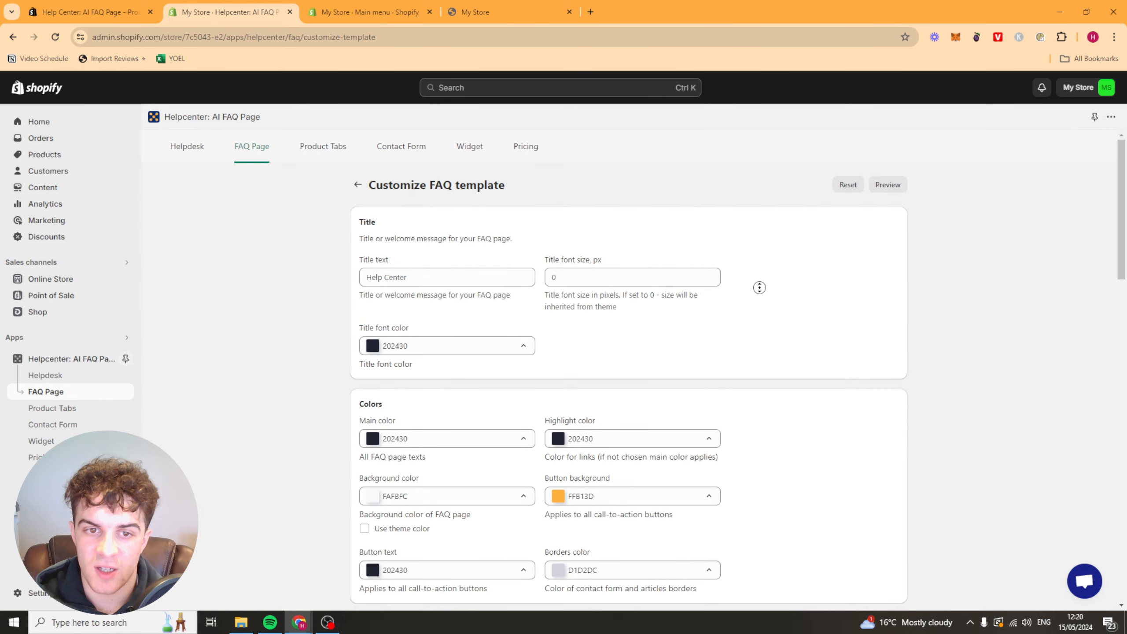
{"action": "scroll", "coordinate": [797, 267], "scroll_direction": "down", "scroll_amount": 8}
{"action": "scroll", "coordinate": [798, 266], "scroll_direction": "down", "scroll_amount": 3}
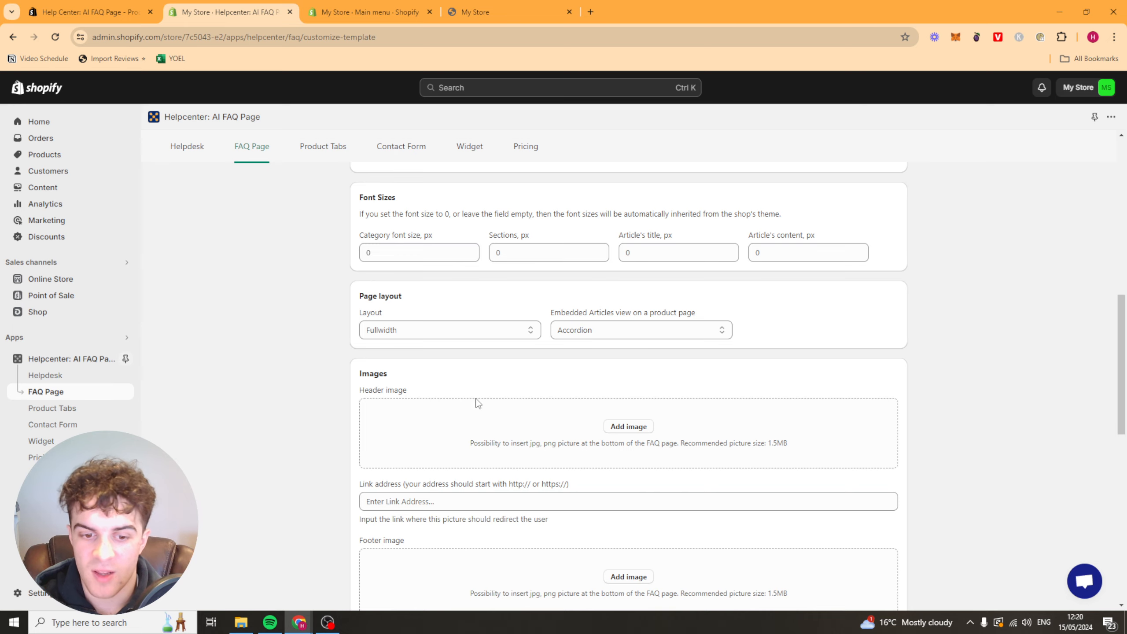
{"action": "scroll", "coordinate": [476, 402], "scroll_direction": "down", "scroll_amount": 15}
{"action": "scroll", "coordinate": [297, 247], "scroll_direction": "up", "scroll_amount": 10}
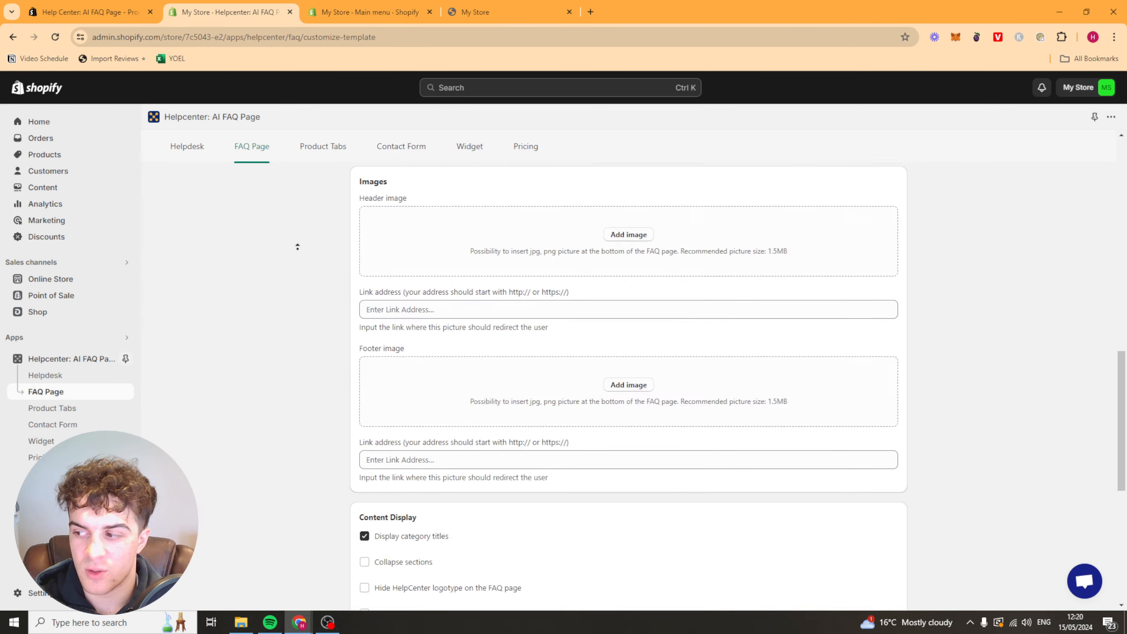
{"action": "scroll", "coordinate": [297, 246], "scroll_direction": "up", "scroll_amount": 15}
{"action": "left_click", "coordinate": [358, 184]}
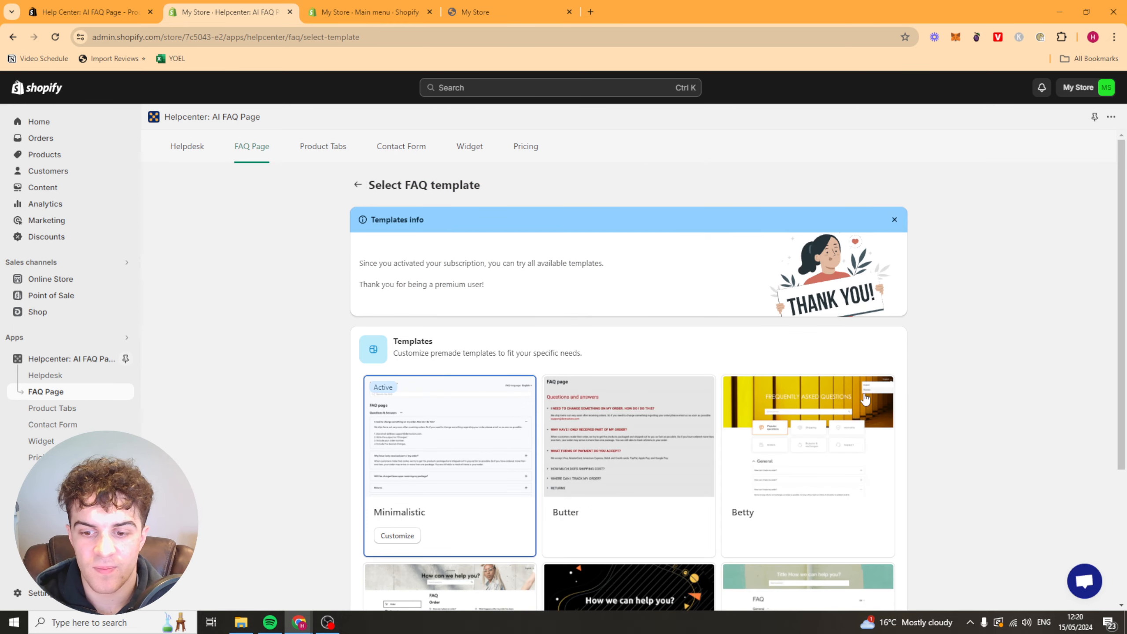
{"action": "left_click", "coordinate": [357, 184]}
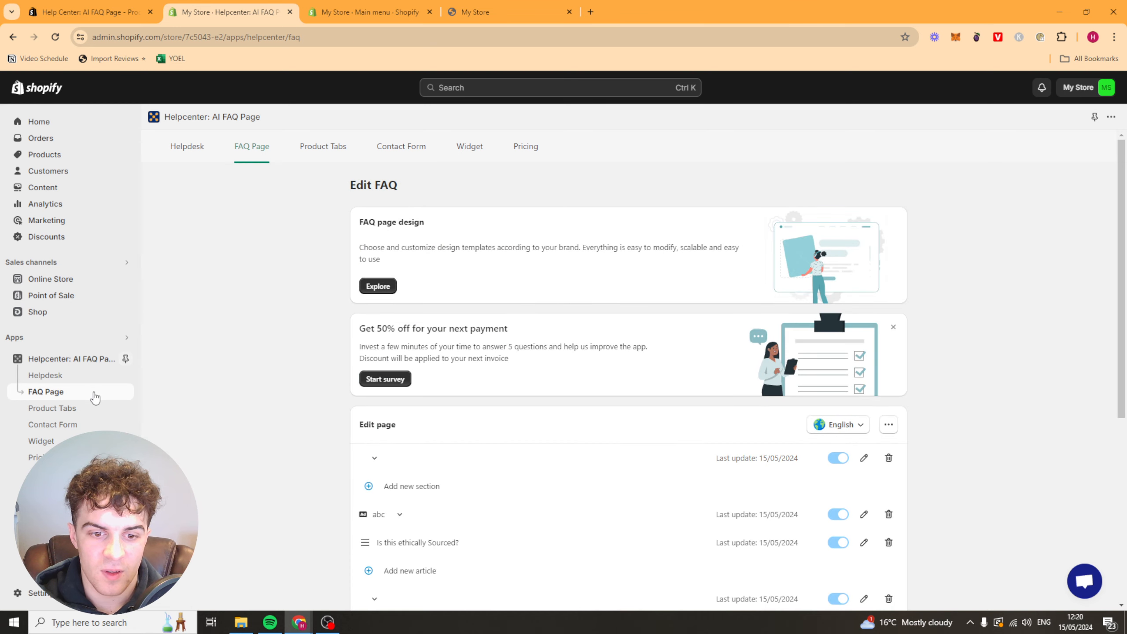
View the template settings behind the Whitelabel FAQs feature and return to the FAQ editor without changing anything.
{"action": "scroll", "coordinate": [858, 337], "scroll_direction": "down", "scroll_amount": 5}
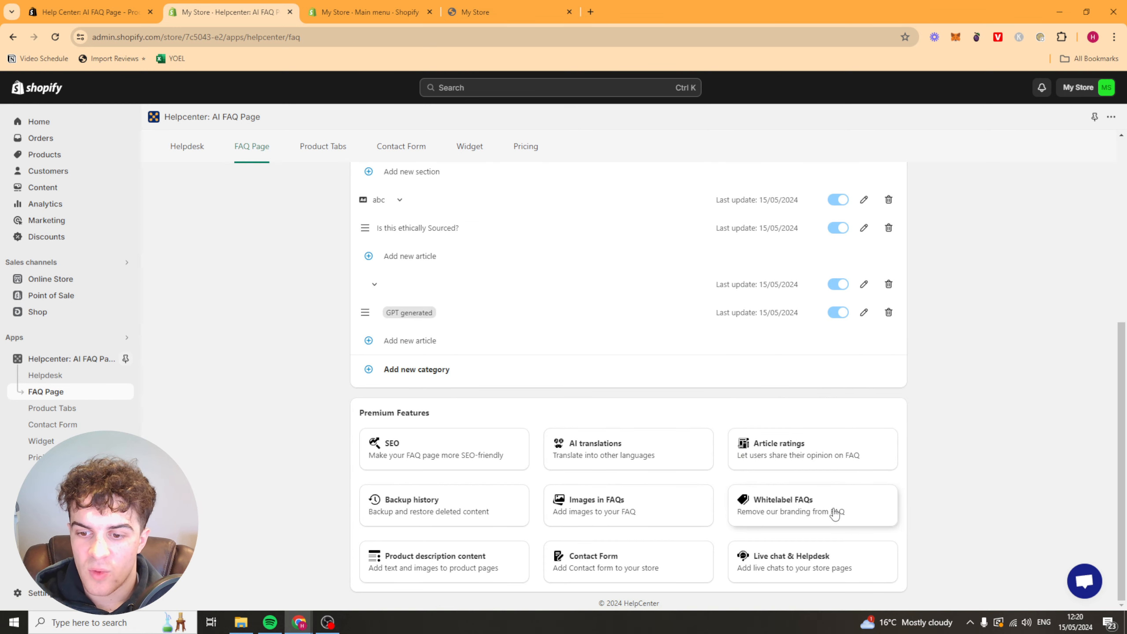
{"action": "left_click", "coordinate": [792, 519]}
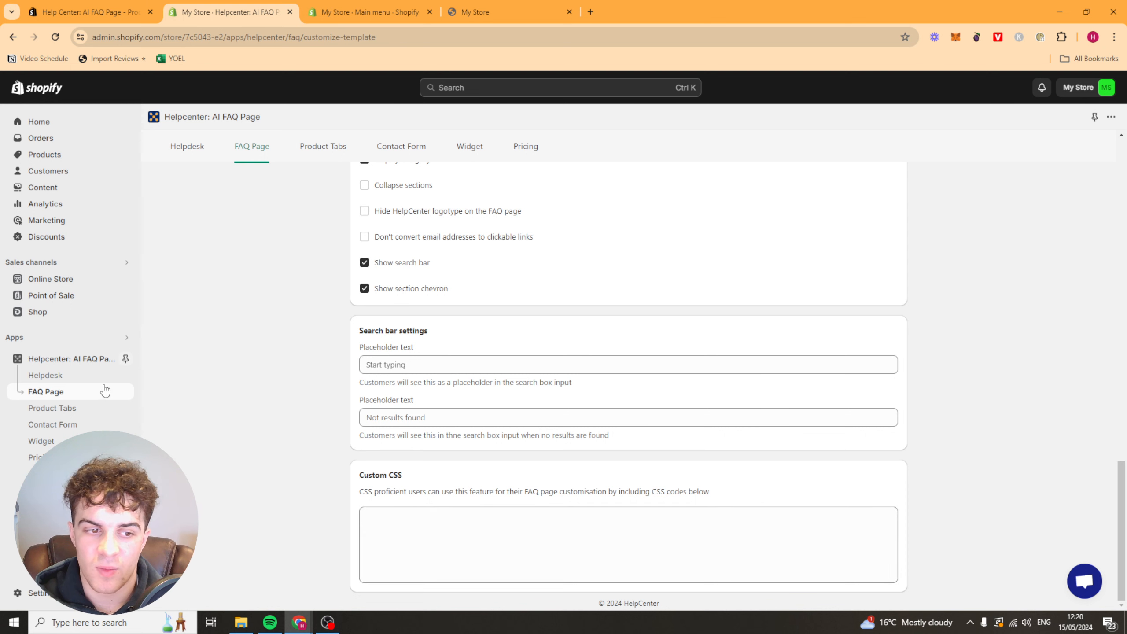
{"action": "left_click", "coordinate": [64, 392]}
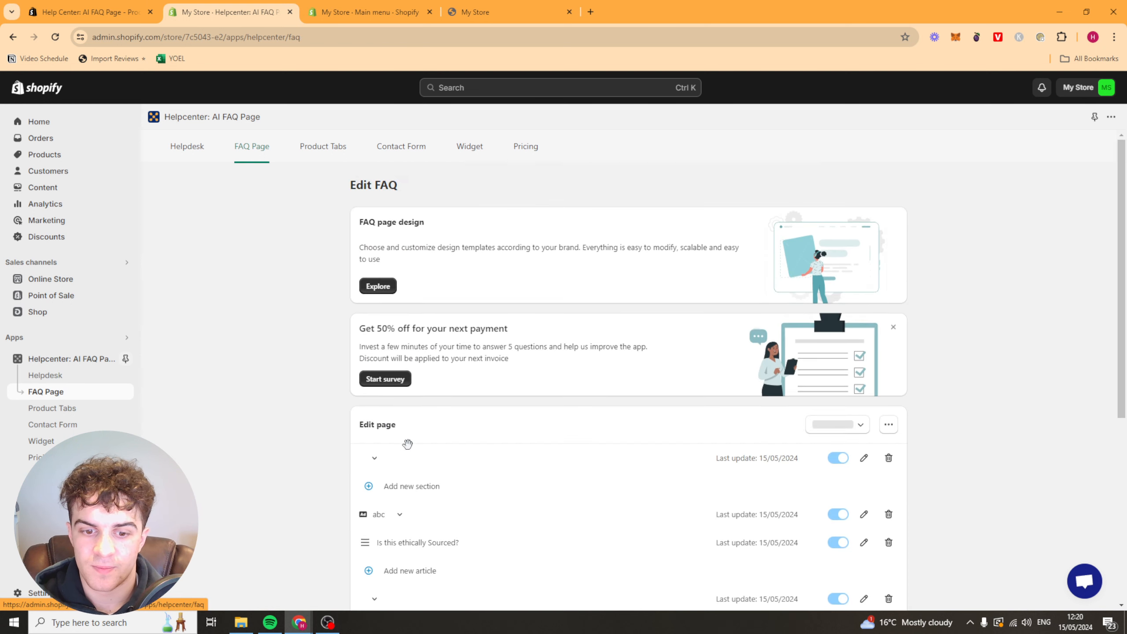
Open the Product description content feature, look over the Product Tabs page, and go back to the FAQ editor.
{"action": "scroll", "coordinate": [399, 467], "scroll_direction": "down", "scroll_amount": 5}
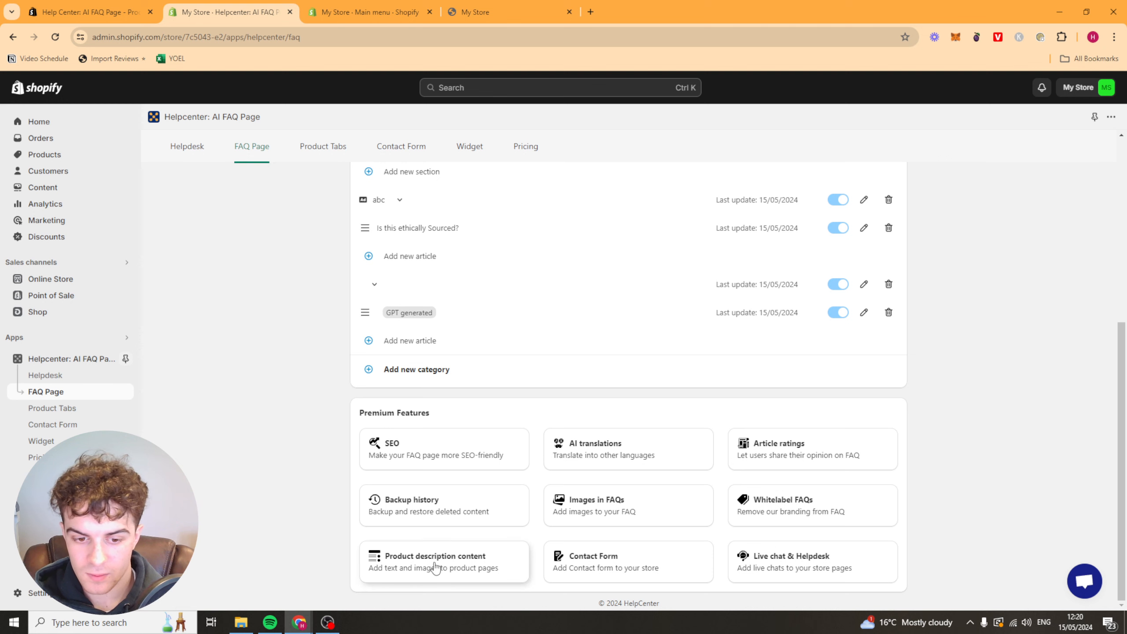
{"action": "left_click", "coordinate": [438, 570]}
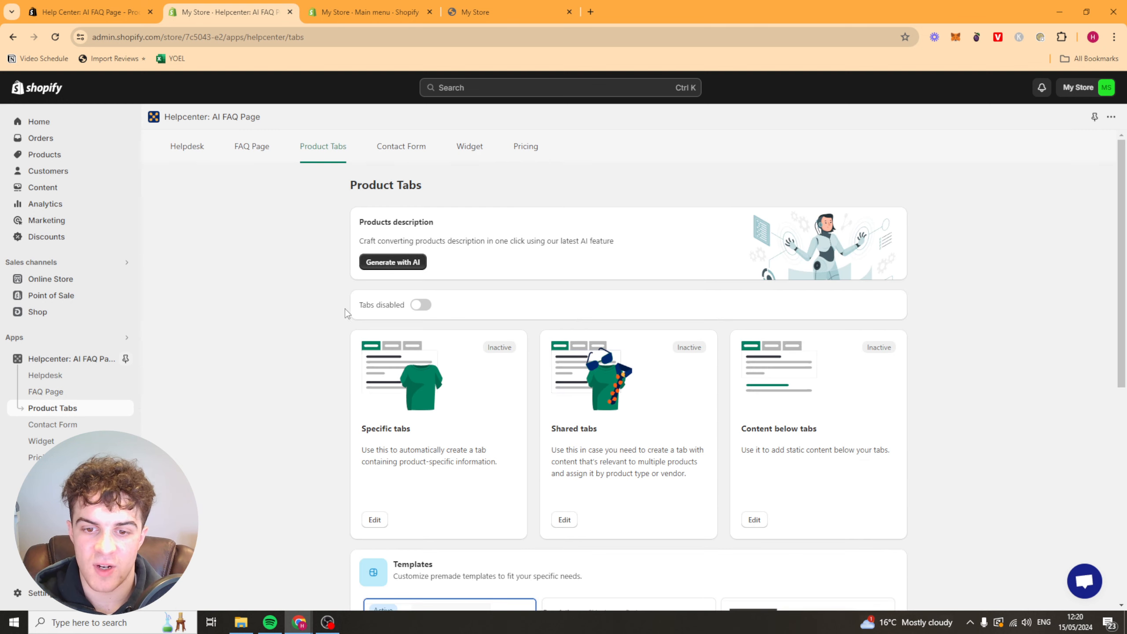
{"action": "middle_click", "coordinate": [346, 312]}
{"action": "scroll", "coordinate": [346, 457], "scroll_direction": "down", "scroll_amount": 8}
{"action": "scroll", "coordinate": [311, 302], "scroll_direction": "up", "scroll_amount": 8}
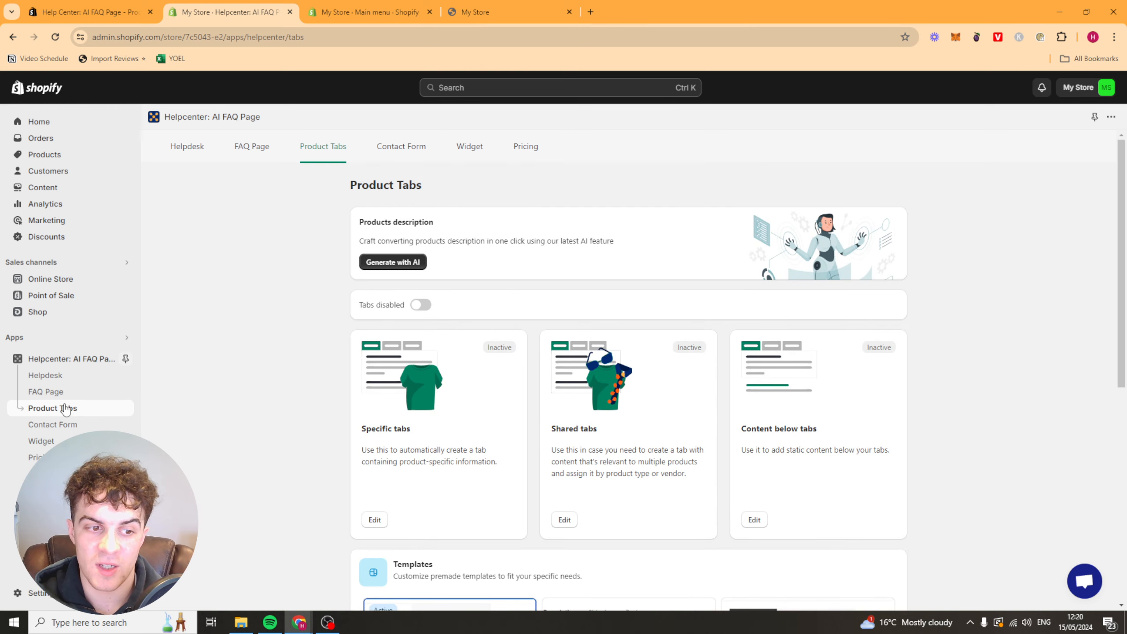
{"action": "left_click", "coordinate": [14, 39]}
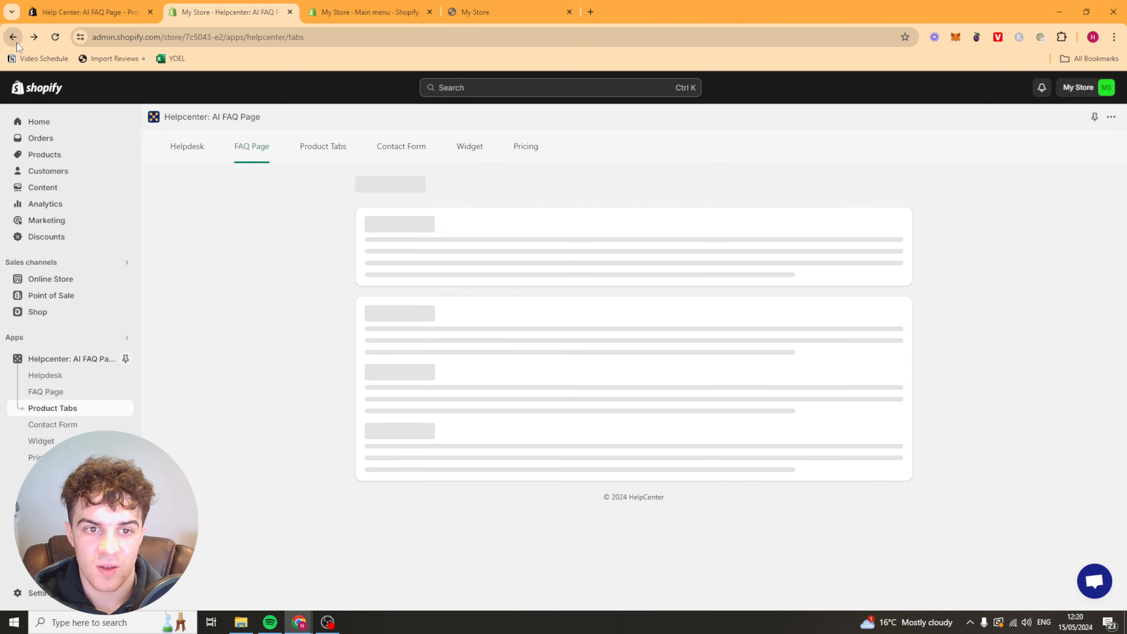
Open the Helpdesk page and select the 60$ - 400 tickets option for buying additional tickets.
{"action": "scroll", "coordinate": [870, 355], "scroll_direction": "down", "scroll_amount": 6}
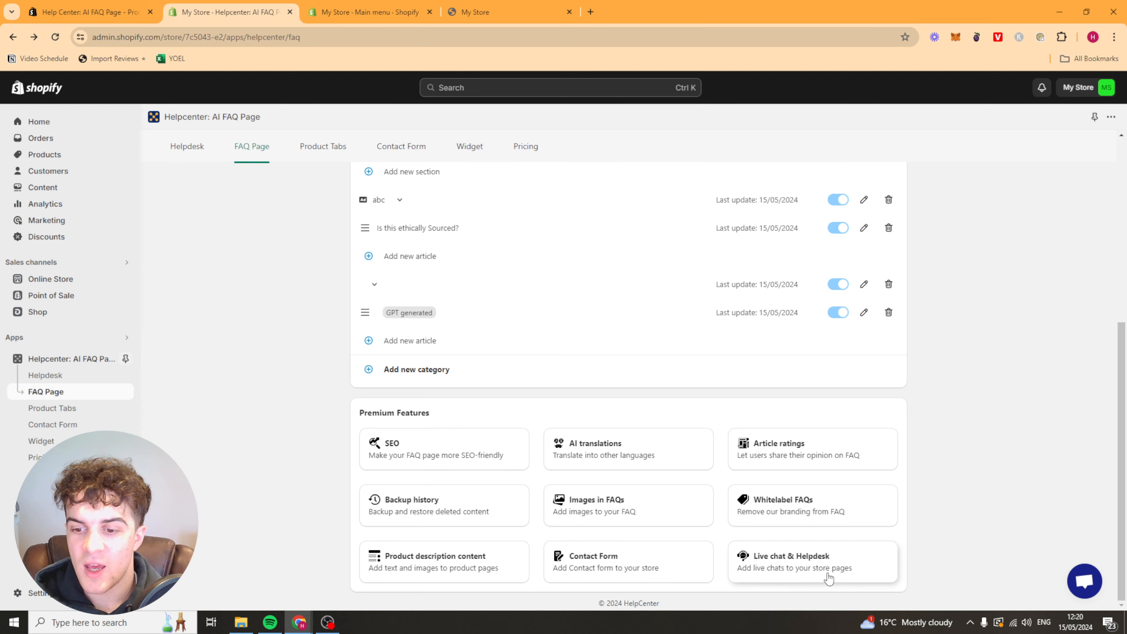
{"action": "scroll", "coordinate": [828, 578], "scroll_direction": "up", "scroll_amount": 10}
{"action": "left_click", "coordinate": [44, 376]}
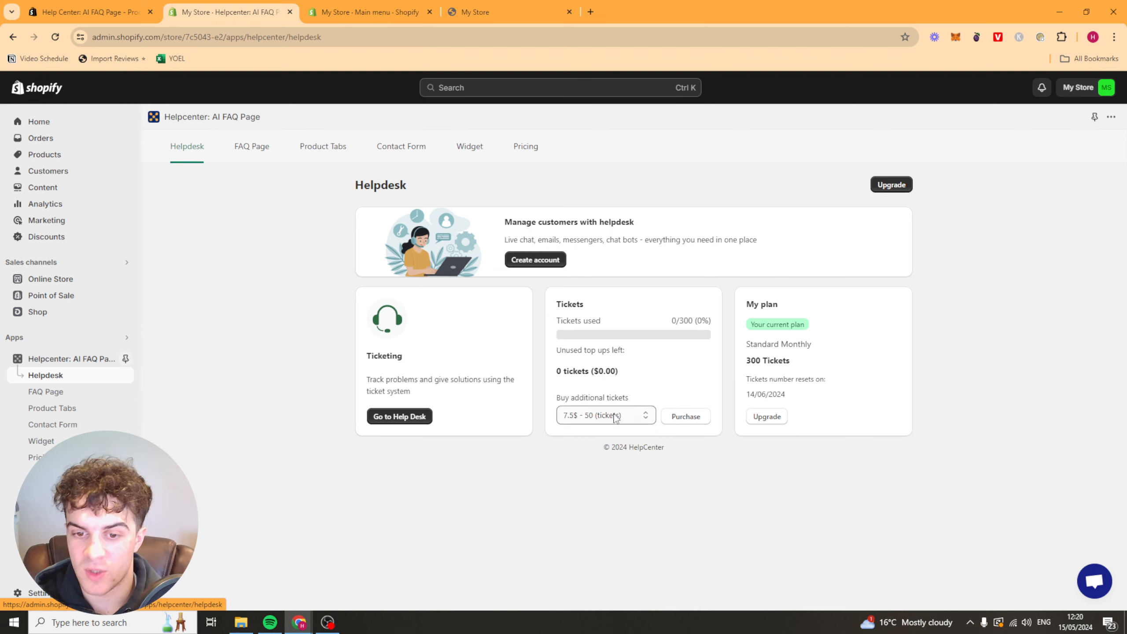
{"action": "left_click", "coordinate": [641, 417]}
{"action": "left_click", "coordinate": [595, 453]}
{"action": "left_click", "coordinate": [608, 415]}
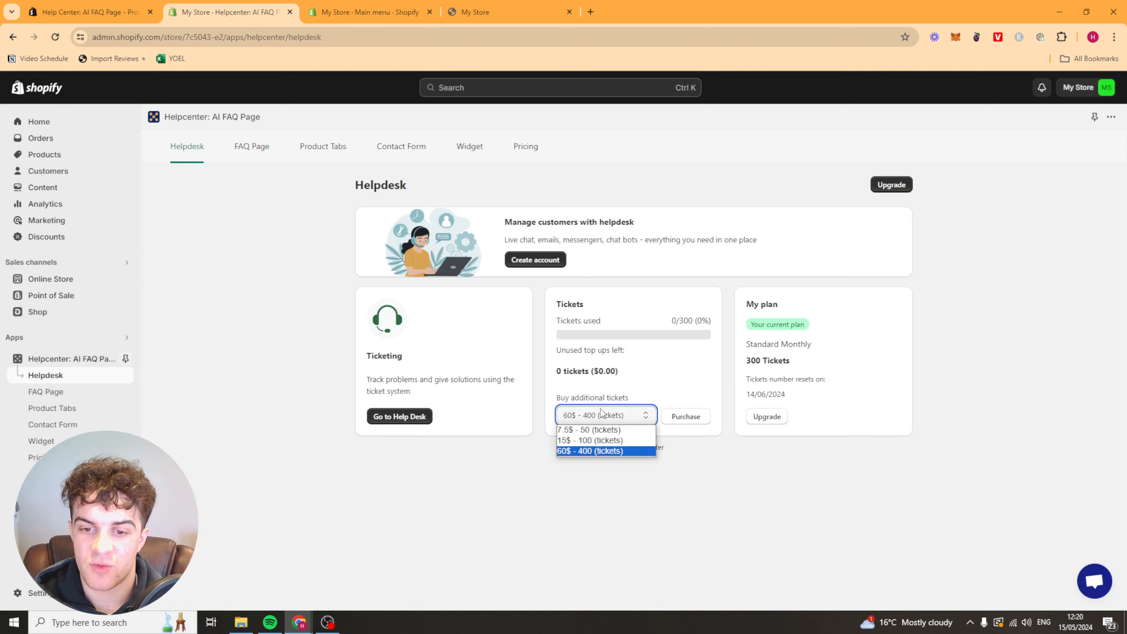
{"action": "left_click", "coordinate": [599, 451]}
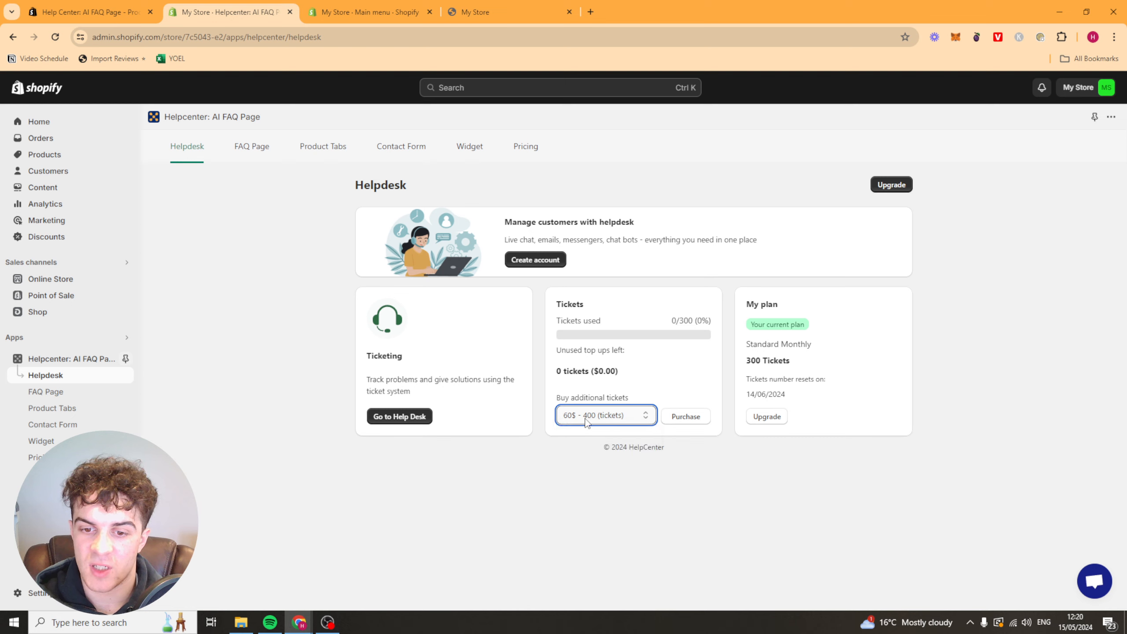
{"action": "left_click", "coordinate": [660, 378]}
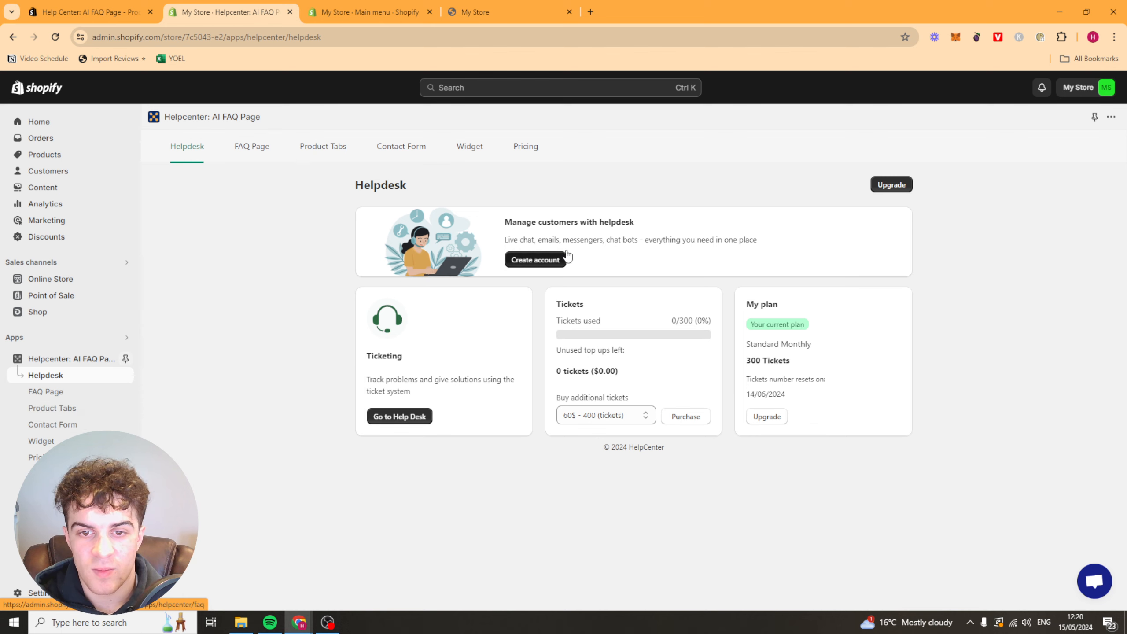
Open the helpdesk account creation from the Helpdesk page, return to the store admin, and close the new browser tab.
{"action": "left_click", "coordinate": [546, 260]}
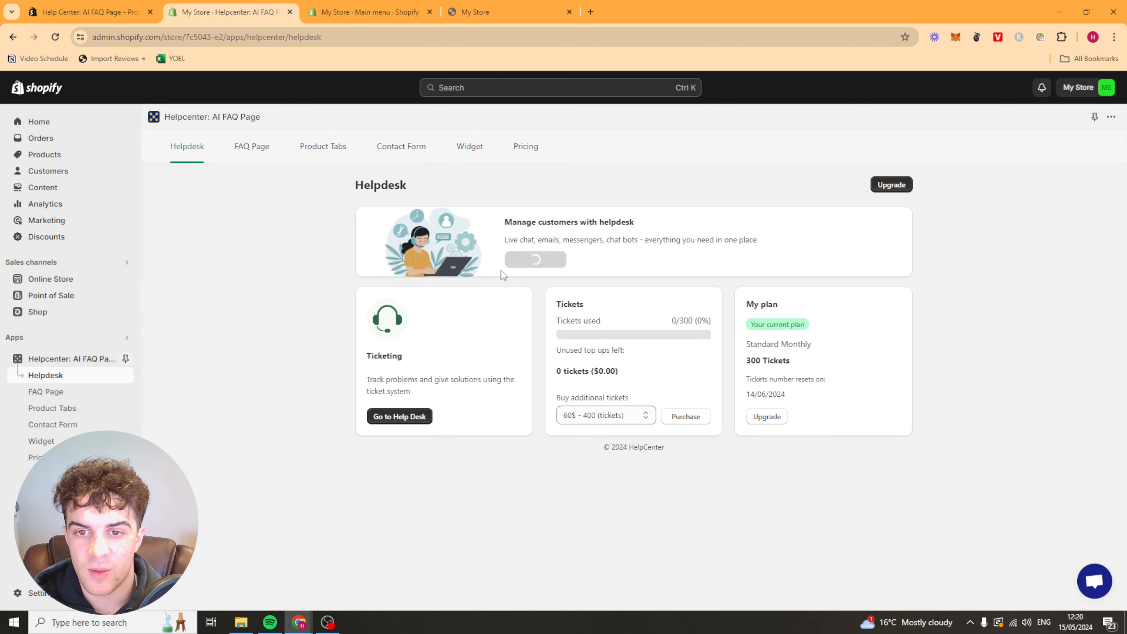
{"action": "left_click", "coordinate": [229, 12]}
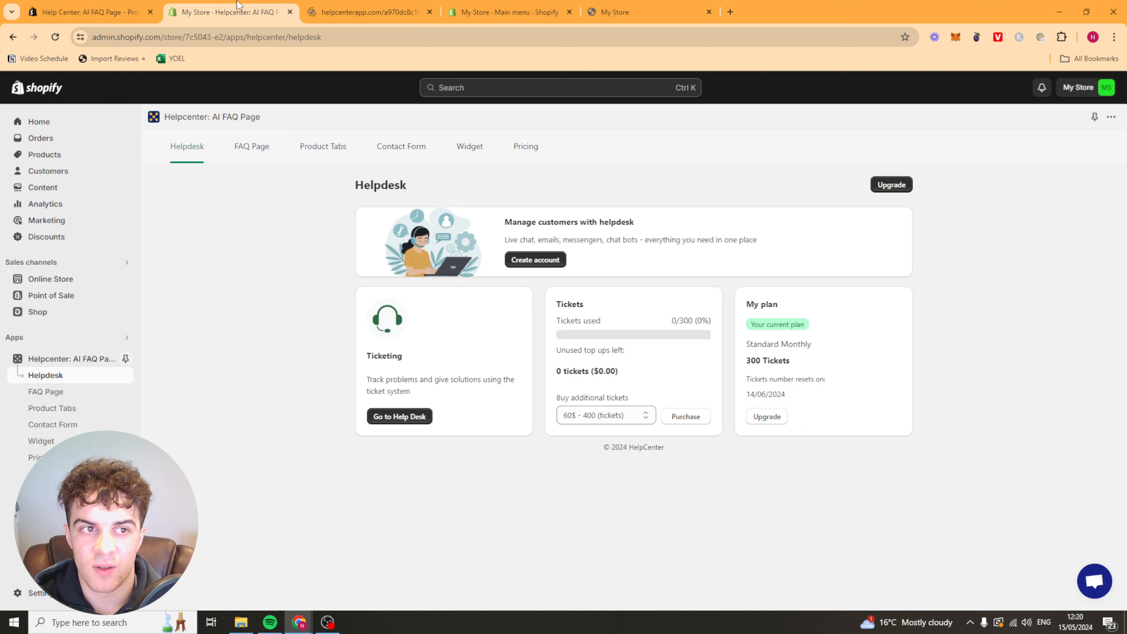
{"action": "left_click", "coordinate": [430, 12]}
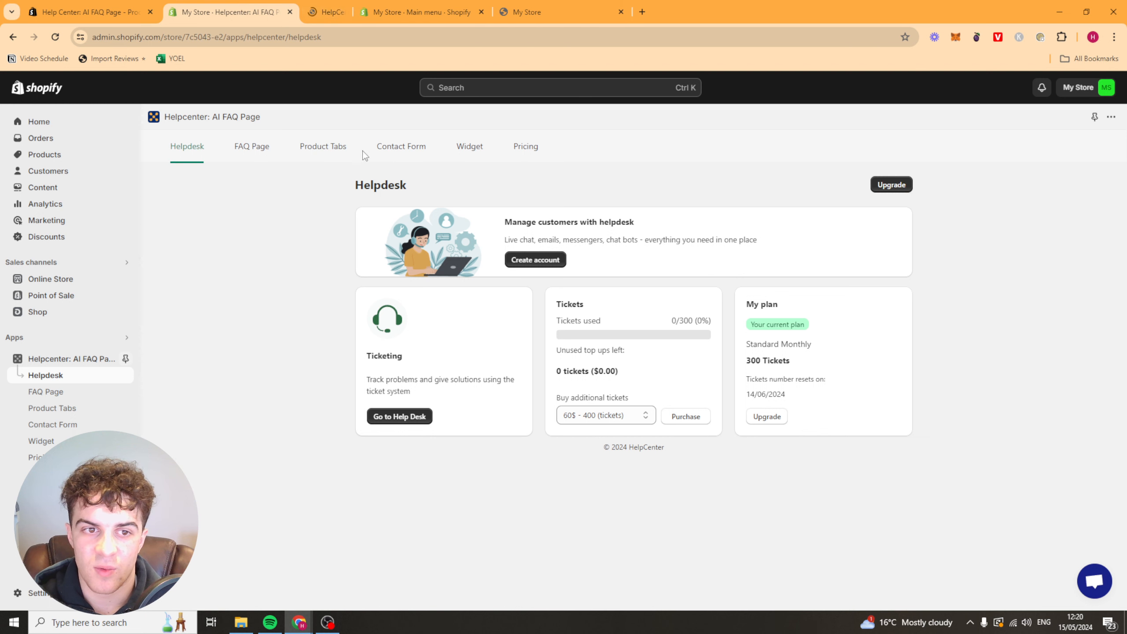
Try to enable product tabs on the Product Tabs page and look through the available tab templates.
{"action": "left_click", "coordinate": [317, 151]}
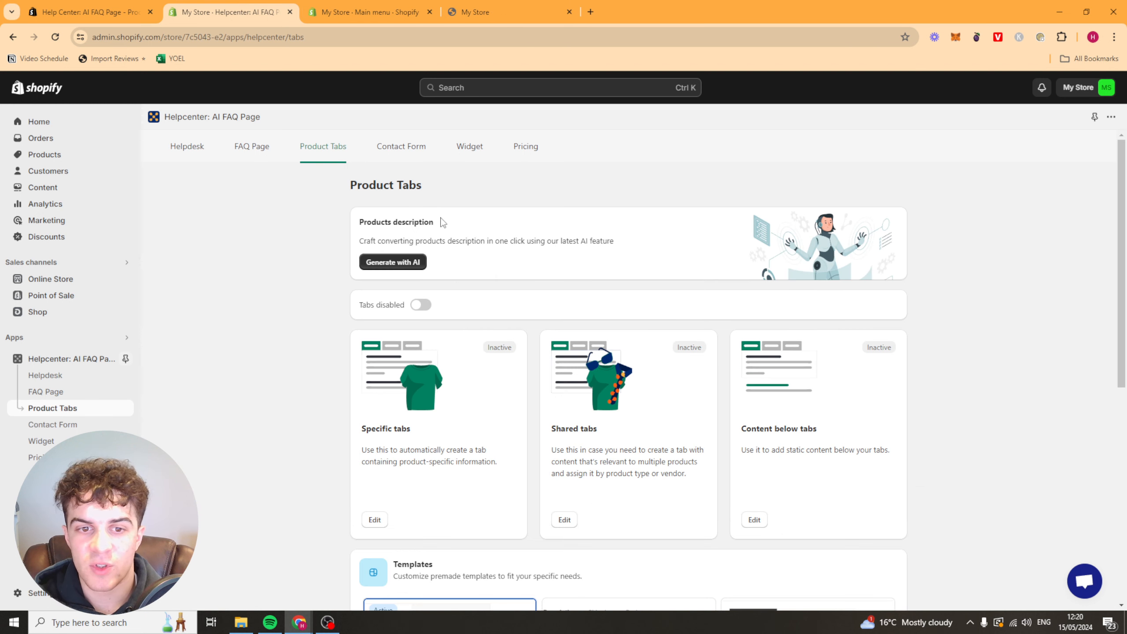
{"action": "left_click", "coordinate": [425, 306]}
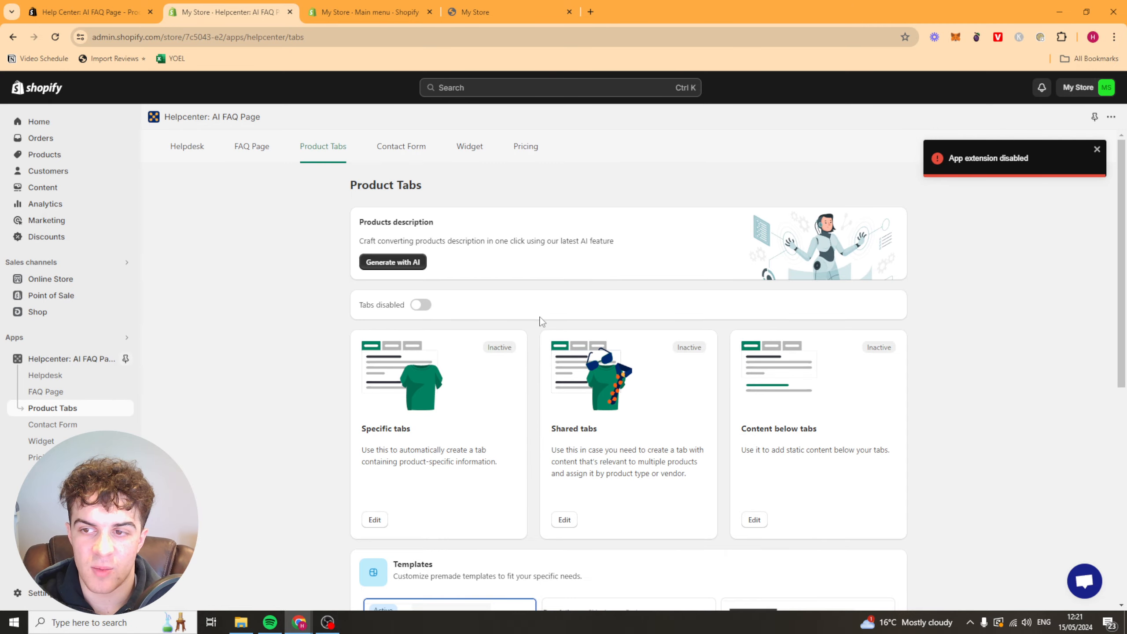
{"action": "middle_click", "coordinate": [337, 355]}
{"action": "middle_click", "coordinate": [312, 476]}
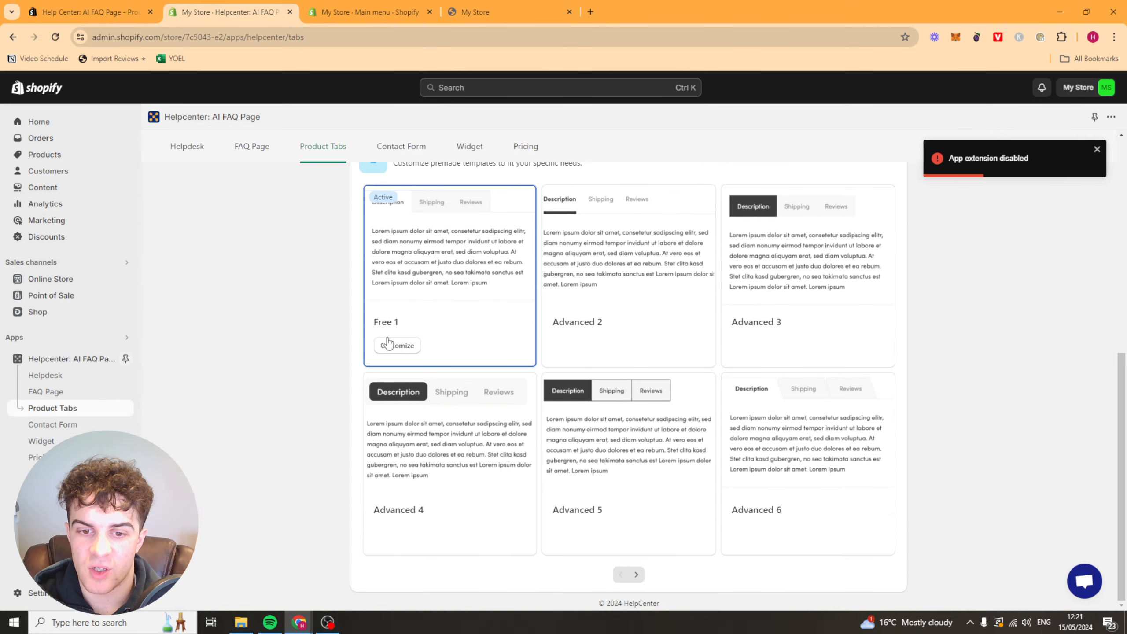
{"action": "middle_click", "coordinate": [254, 337]}
{"action": "middle_click", "coordinate": [255, 320]}
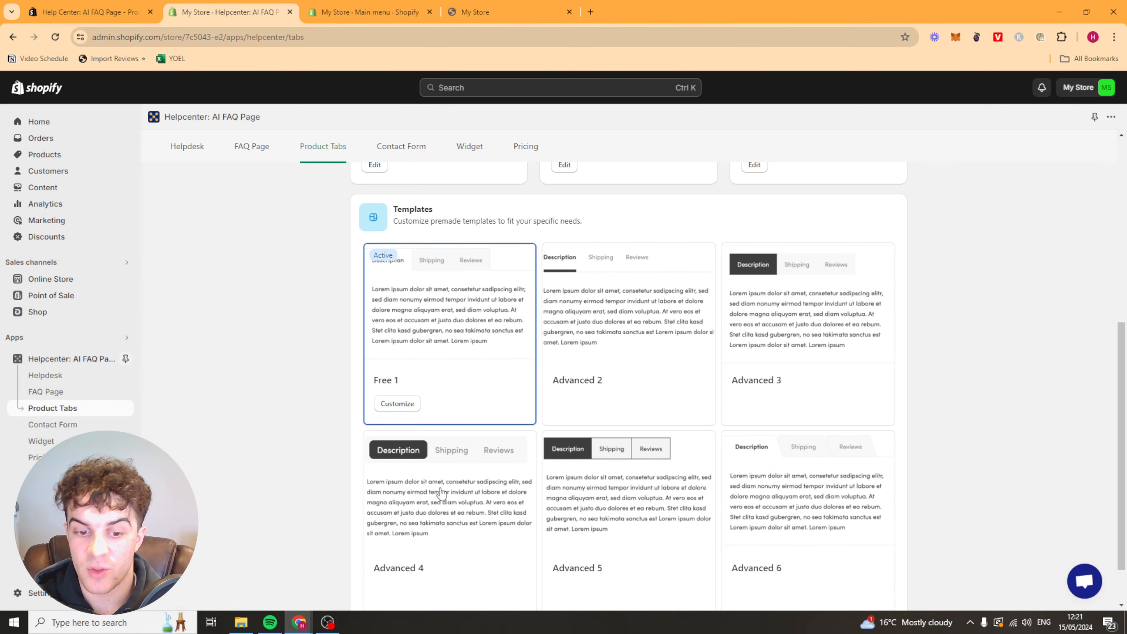
{"action": "middle_click", "coordinate": [319, 226]}
Review the contact form's settings and its layout templates without enabling the form.
{"action": "left_click", "coordinate": [402, 155]}
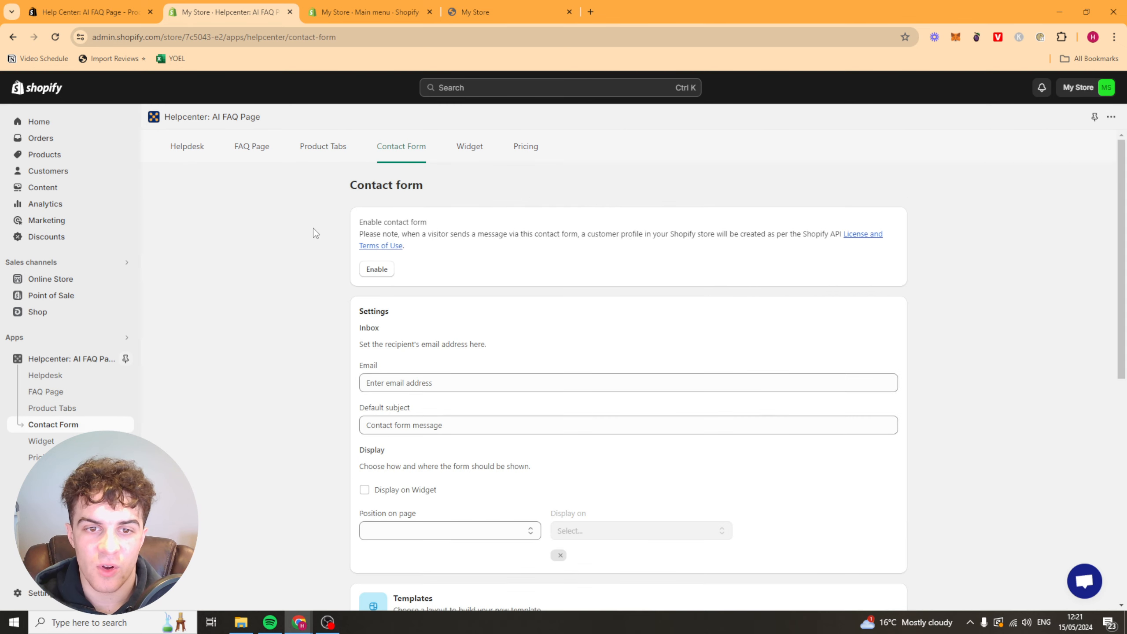
{"action": "middle_click", "coordinate": [294, 313]}
{"action": "middle_click", "coordinate": [328, 346]}
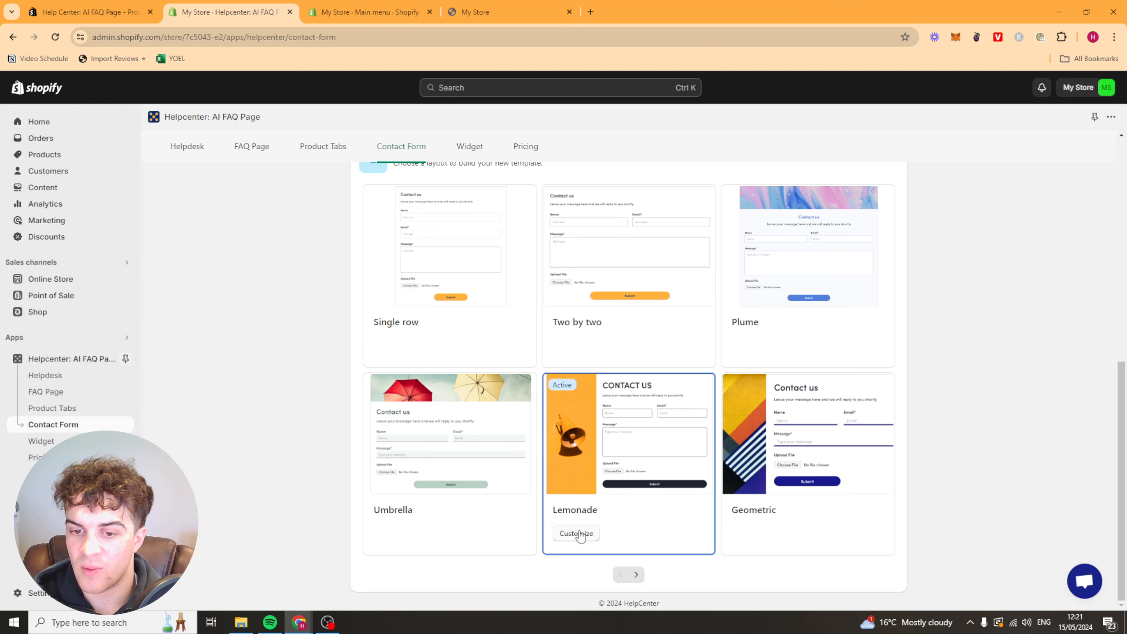
{"action": "scroll", "coordinate": [946, 292], "scroll_direction": "up", "scroll_amount": 10}
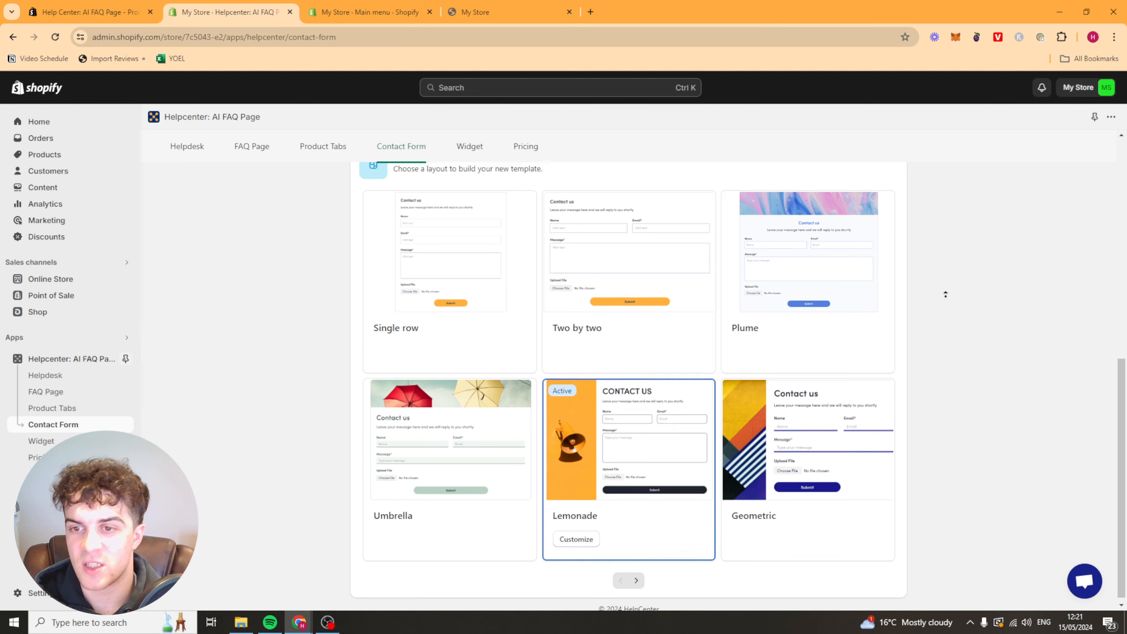
Look through the widget templates and open the customization of the Slim template.
{"action": "left_click", "coordinate": [472, 155]}
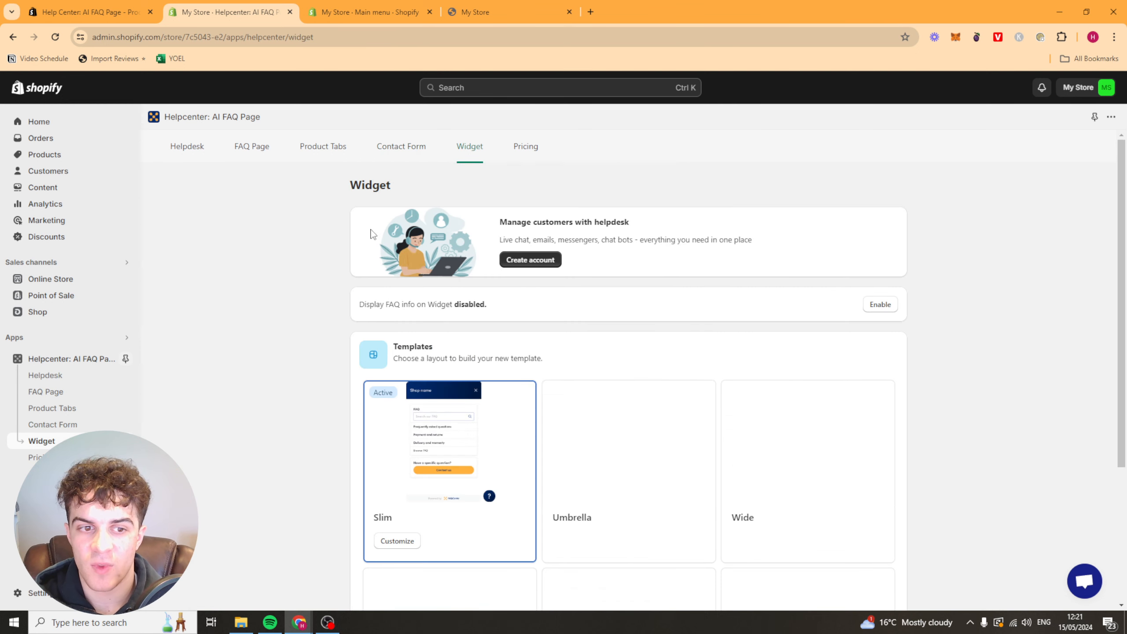
{"action": "scroll", "coordinate": [278, 253], "scroll_direction": "down", "scroll_amount": 3}
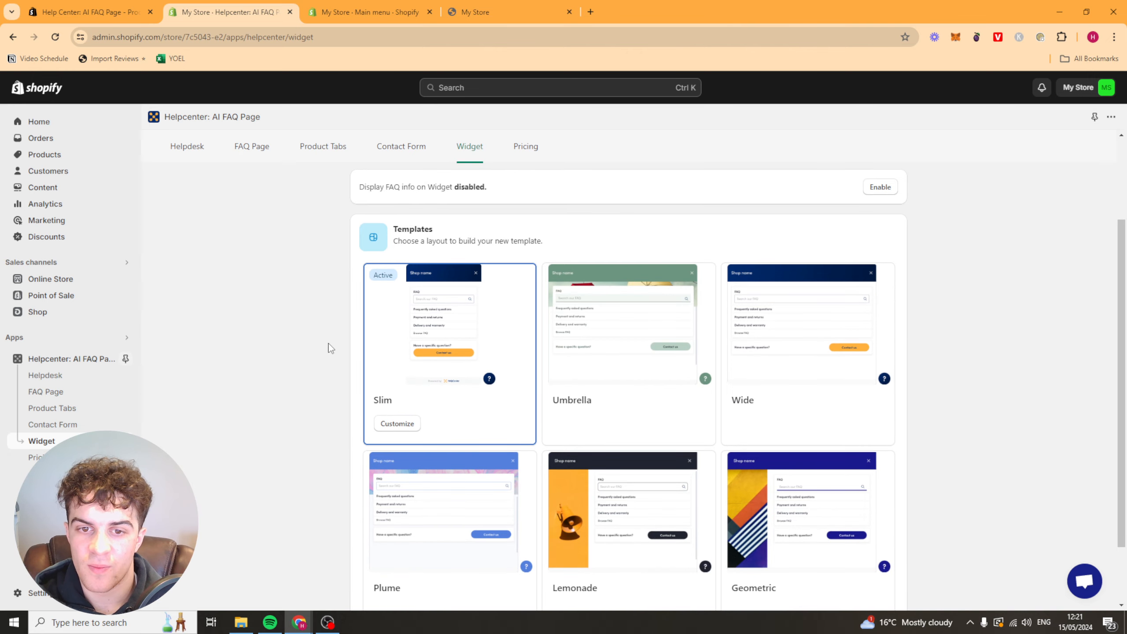
{"action": "scroll", "coordinate": [953, 337], "scroll_direction": "down", "scroll_amount": 2}
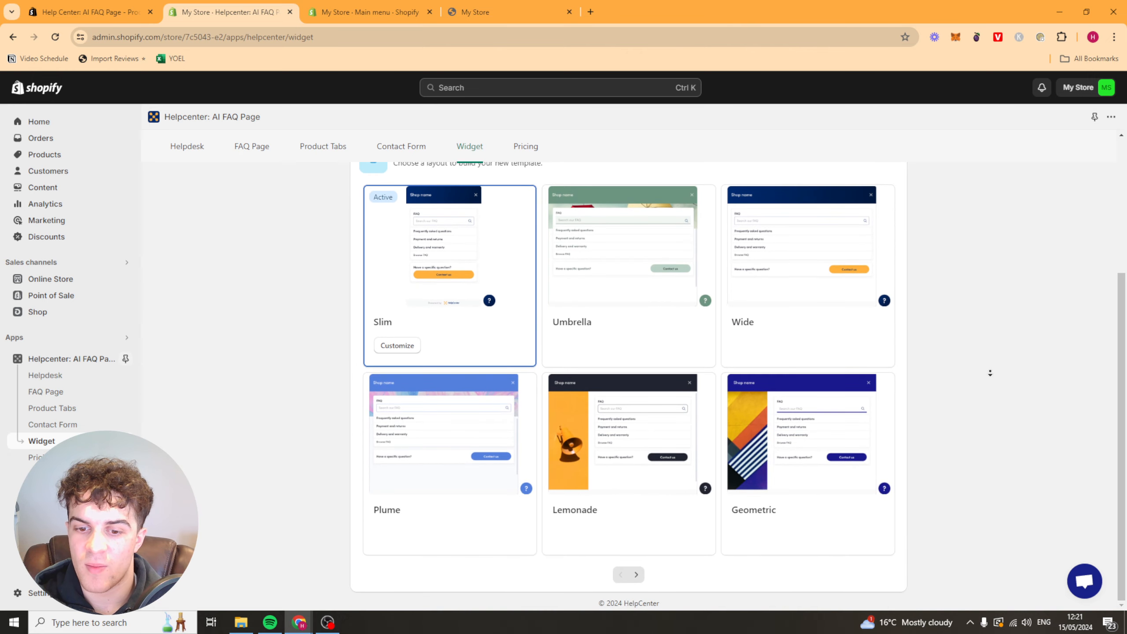
{"action": "scroll", "coordinate": [990, 373], "scroll_direction": "up", "scroll_amount": 3}
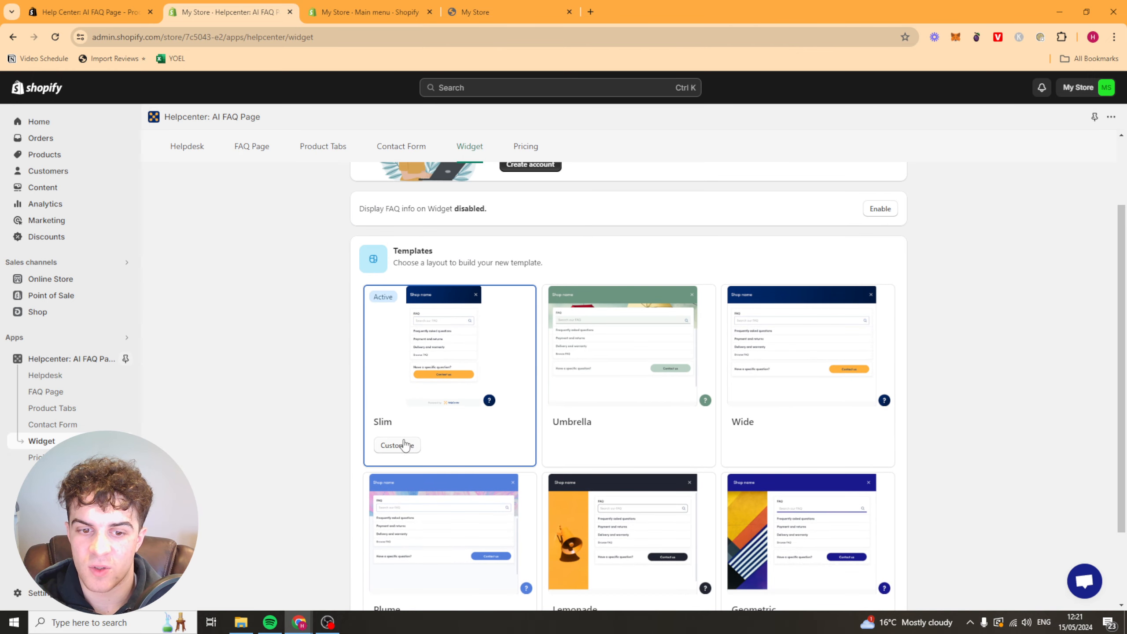
{"action": "left_click", "coordinate": [404, 445]}
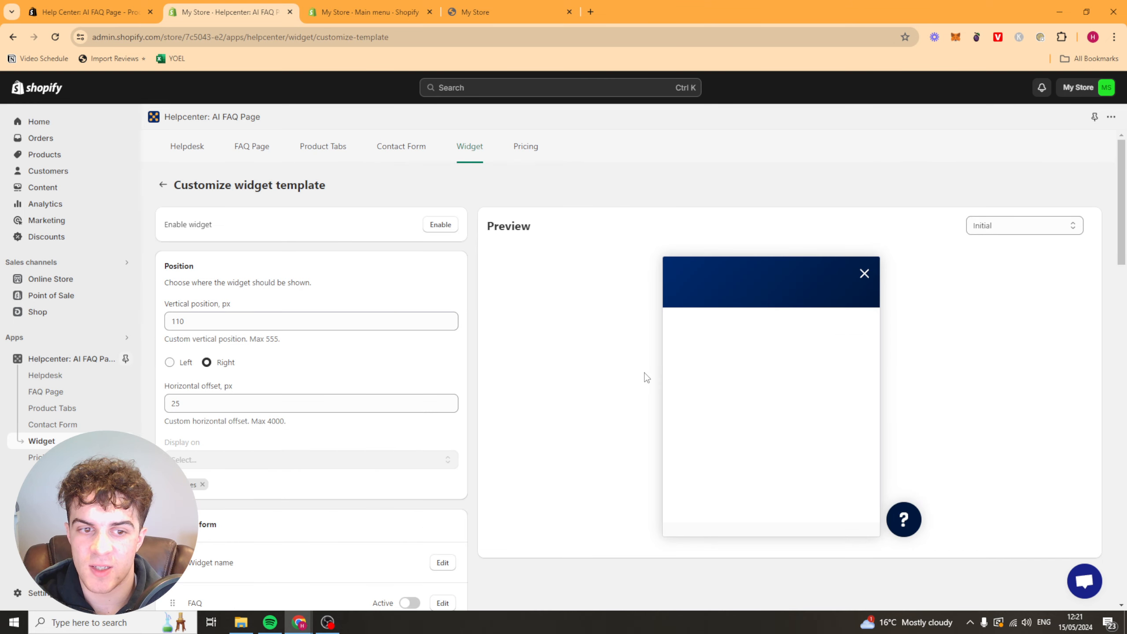
Try switching the Contact Form block's active state in the widget template and look through the form, header and input field settings.
{"action": "scroll", "coordinate": [794, 319], "scroll_direction": "down", "scroll_amount": 3}
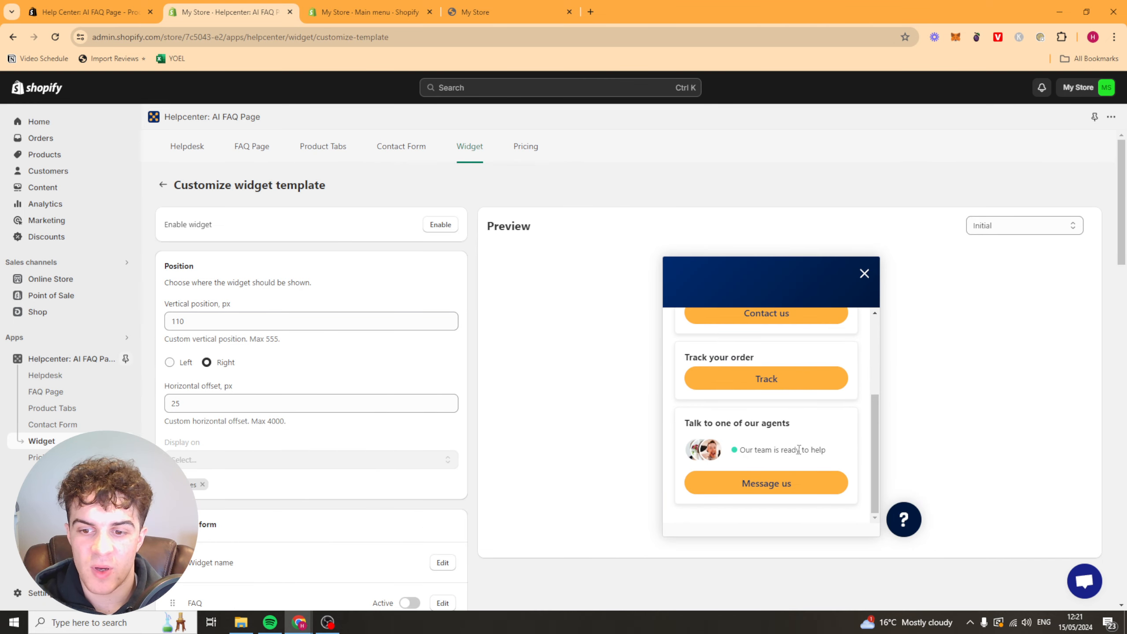
{"action": "scroll", "coordinate": [301, 413], "scroll_direction": "down", "scroll_amount": 4}
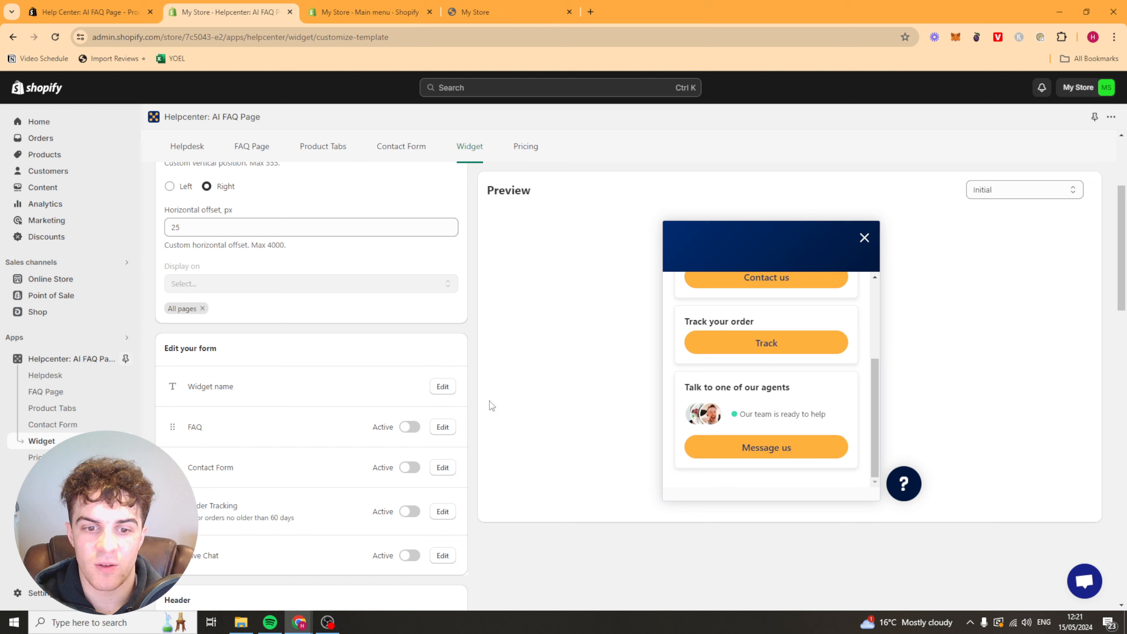
{"action": "scroll", "coordinate": [372, 423], "scroll_direction": "down", "scroll_amount": 4}
{"action": "left_click", "coordinate": [408, 293]}
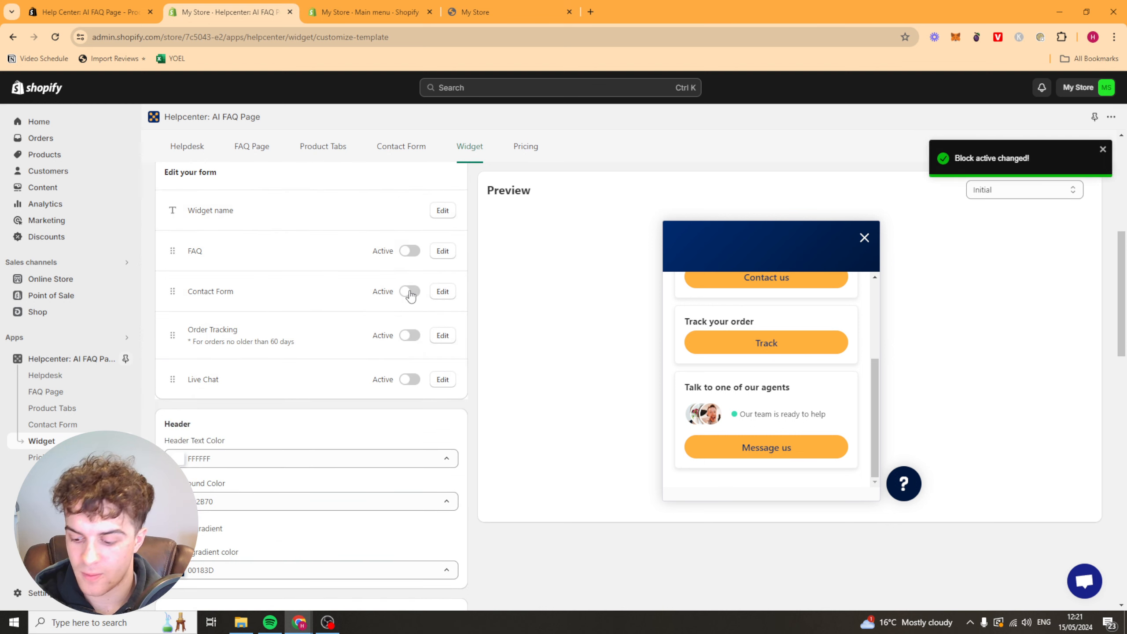
{"action": "scroll", "coordinate": [258, 316], "scroll_direction": "down", "scroll_amount": 5}
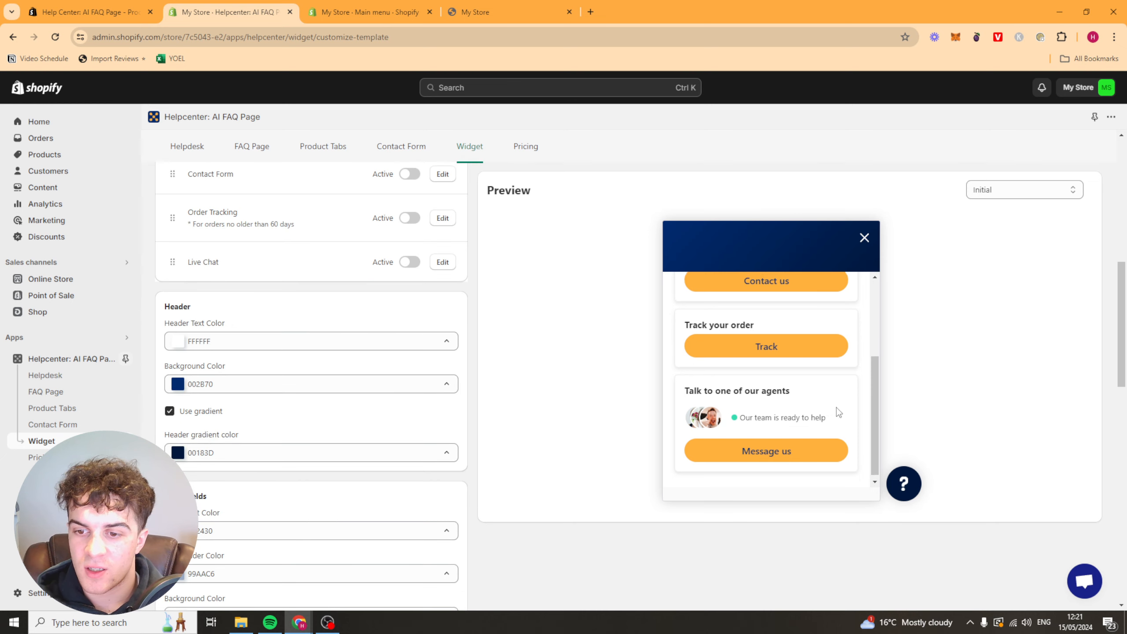
{"action": "scroll", "coordinate": [415, 453], "scroll_direction": "down", "scroll_amount": 10}
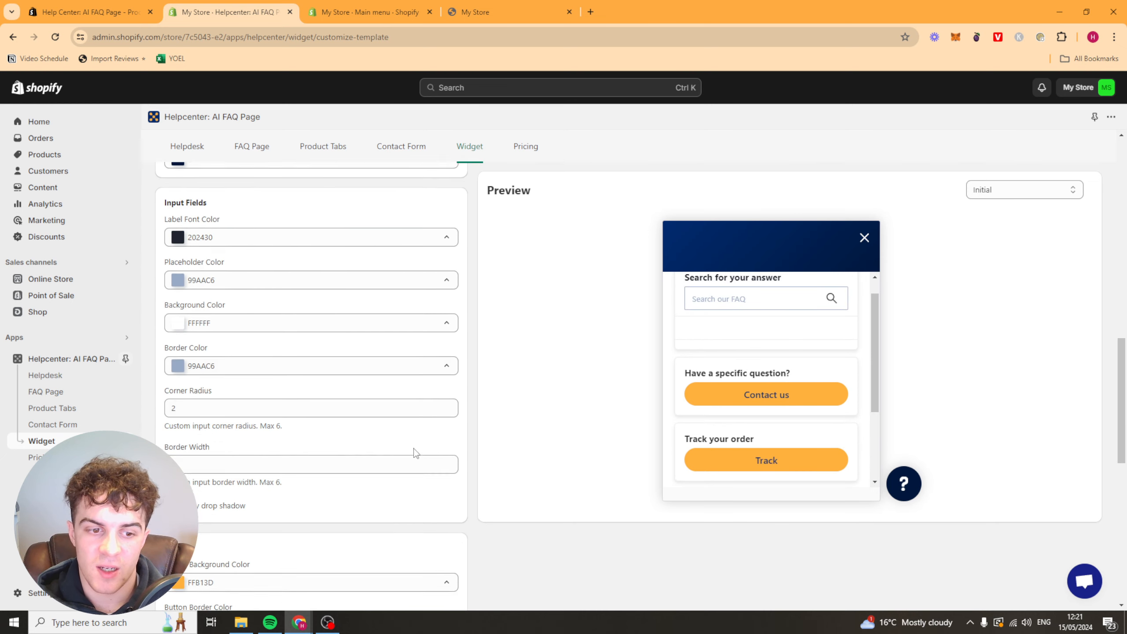
{"action": "middle_click", "coordinate": [454, 477]}
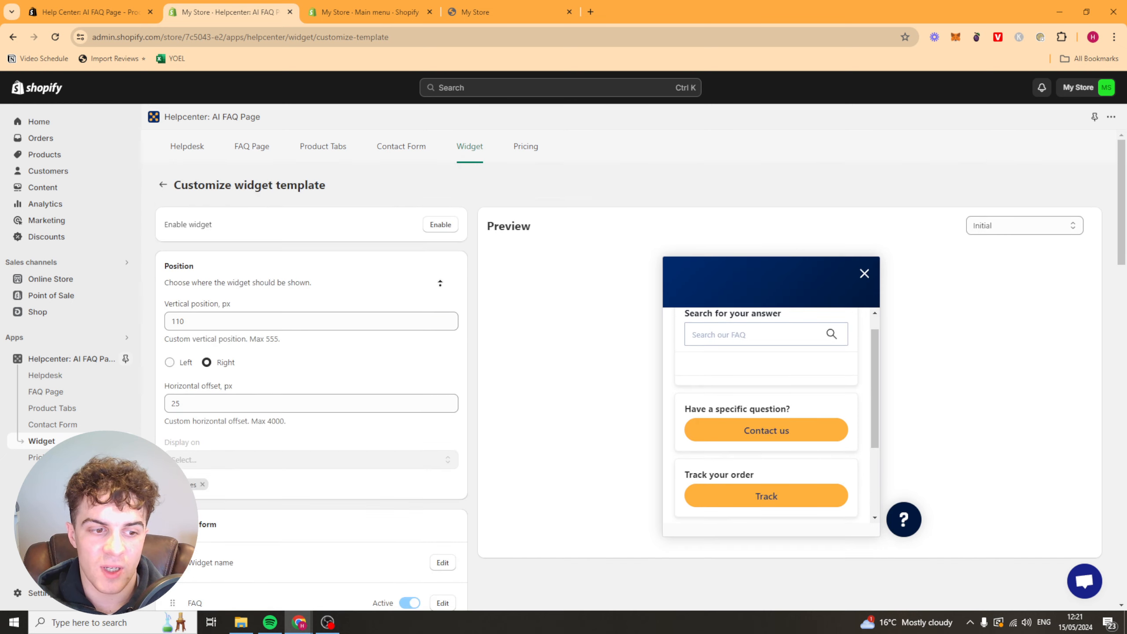
View the app's pricing plans with annual payment and switch back to monthly payment.
{"action": "left_click", "coordinate": [518, 152]}
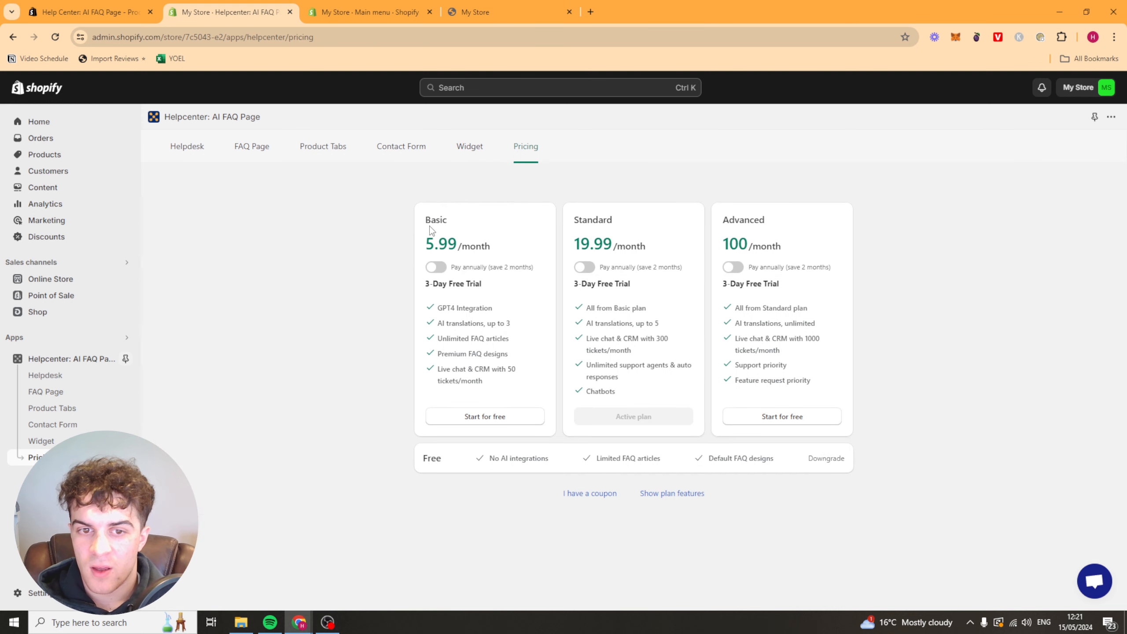
{"action": "left_click", "coordinate": [434, 267]}
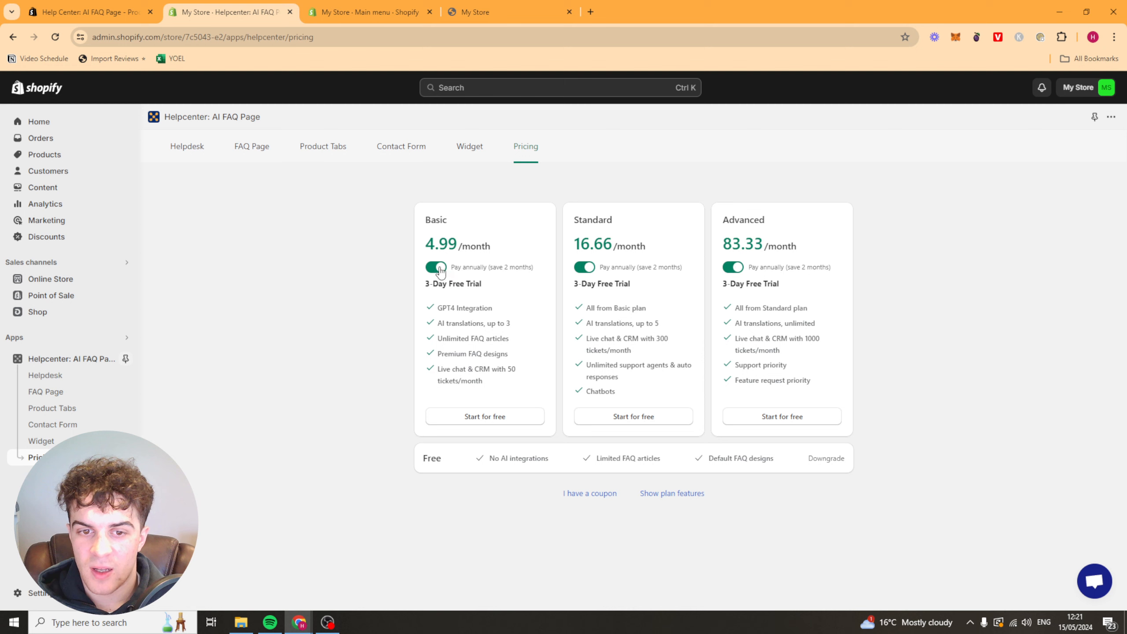
{"action": "left_click", "coordinate": [435, 268]}
Compare the monthly prices of the Basic, Standard and Advanced plans, the Standard plan's features and the Basic plan's free trial.
{"action": "left_click_drag", "start_coordinate": [426, 244], "coordinate": [496, 254]}
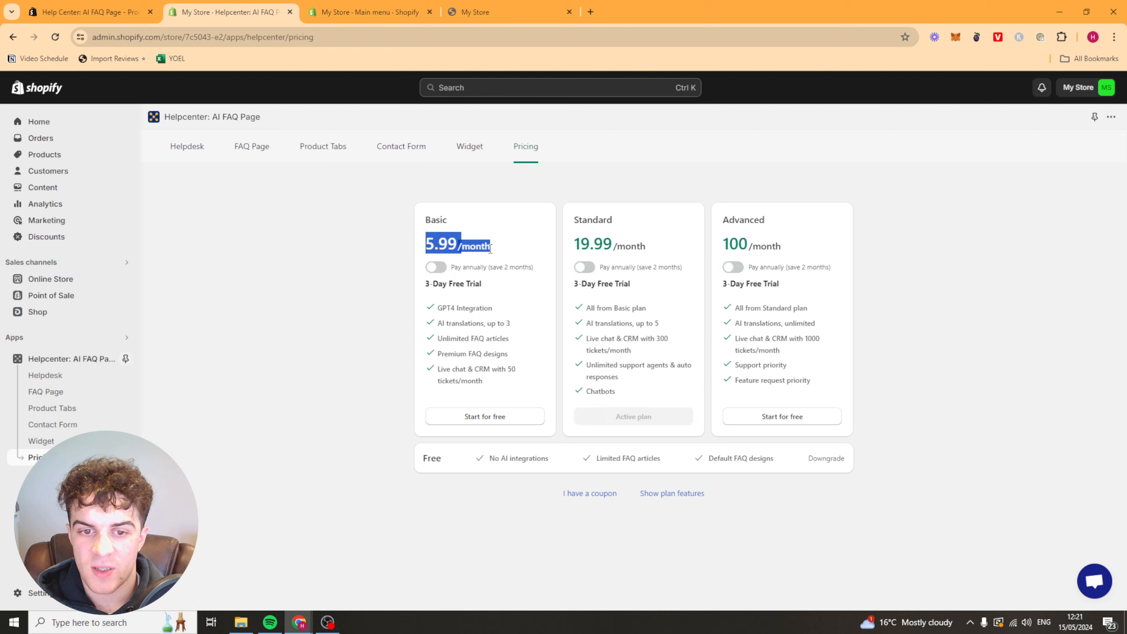
{"action": "triple_click", "coordinate": [491, 248]}
{"action": "double_click", "coordinate": [595, 244]}
{"action": "double_click", "coordinate": [630, 245]}
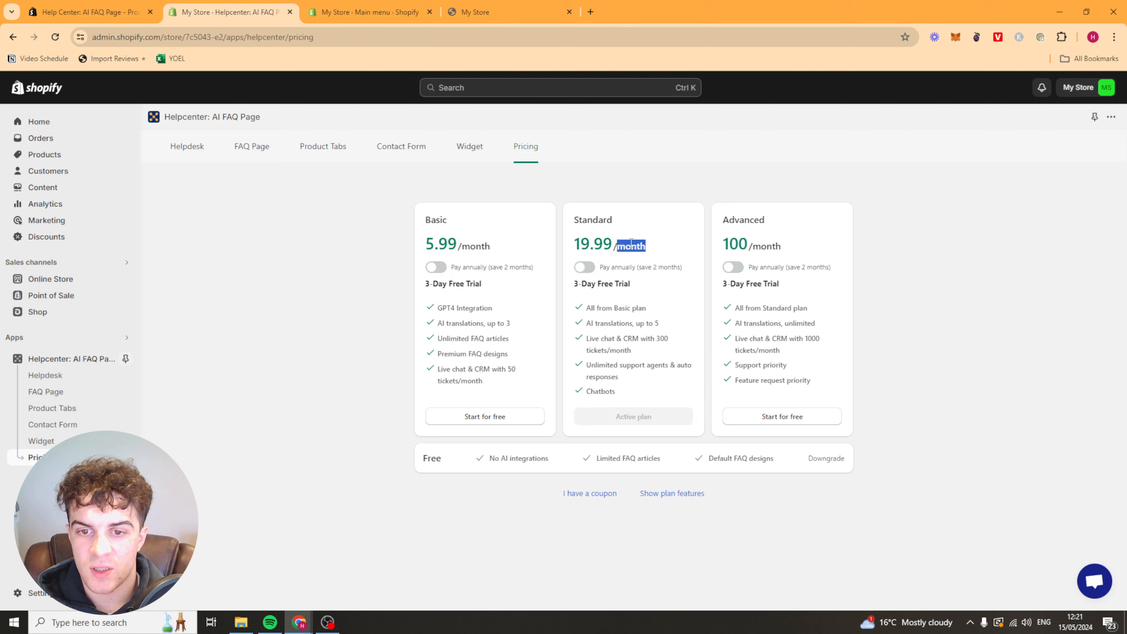
{"action": "left_click_drag", "start_coordinate": [595, 307], "coordinate": [645, 329]}
{"action": "triple_click", "coordinate": [638, 338]}
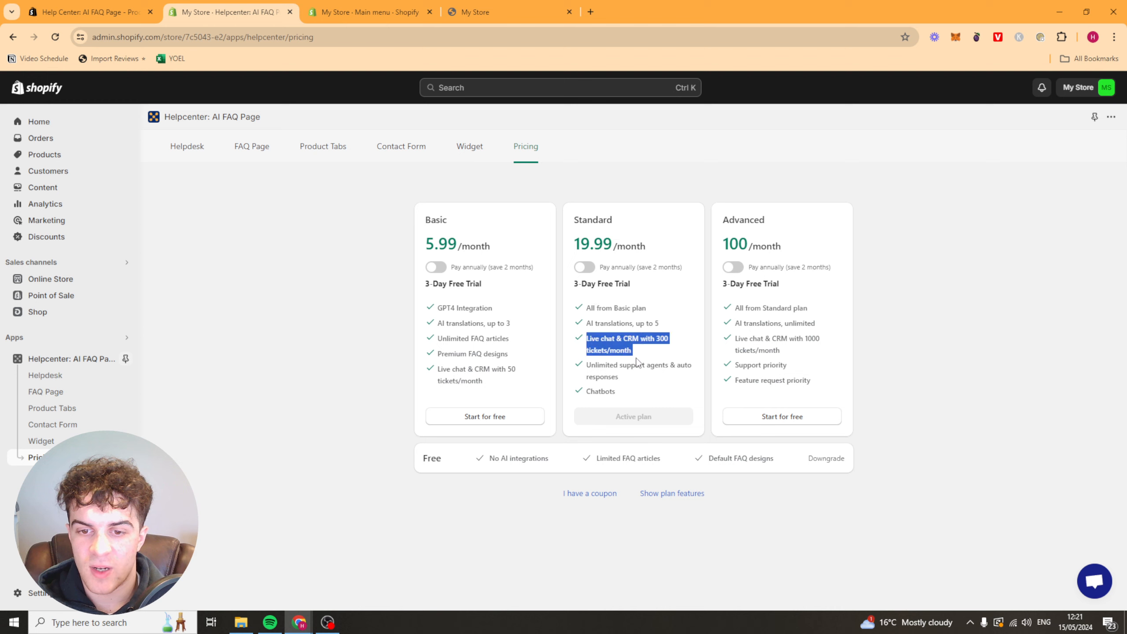
{"action": "left_click", "coordinate": [639, 376]}
{"action": "left_click_drag", "start_coordinate": [731, 244], "coordinate": [804, 246]}
{"action": "double_click", "coordinate": [767, 247]}
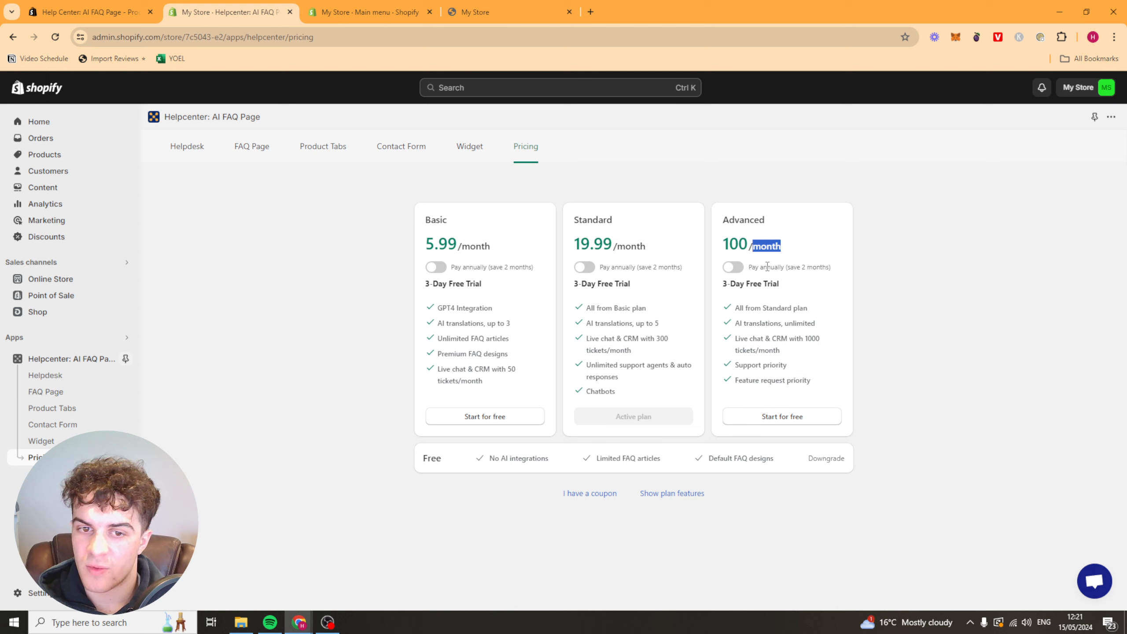
{"action": "left_click", "coordinate": [768, 277]}
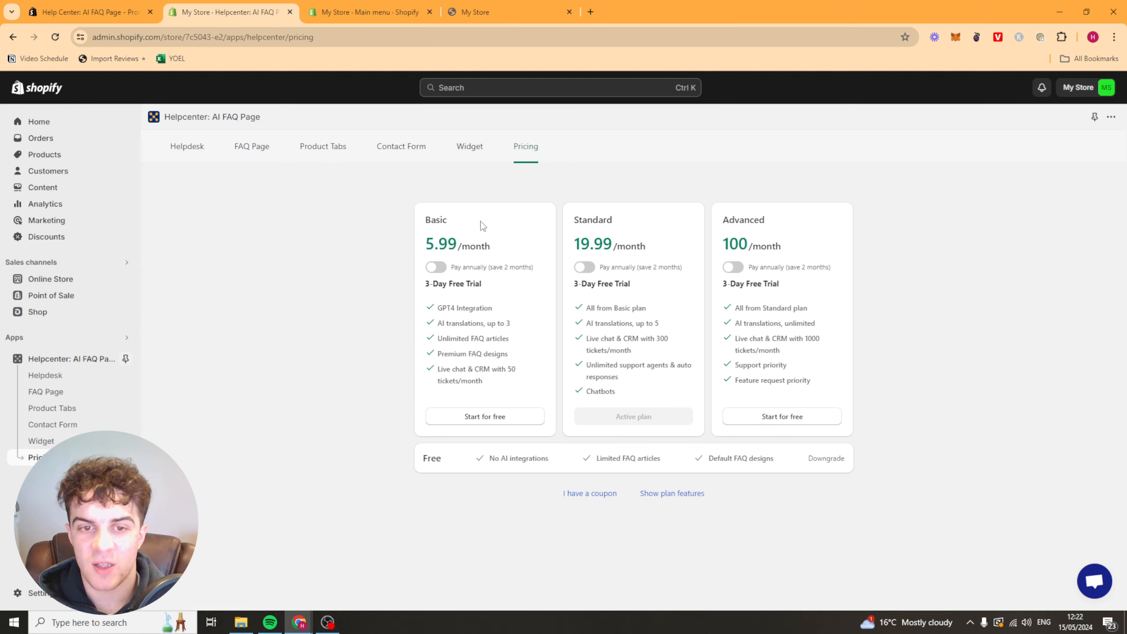
{"action": "left_click_drag", "start_coordinate": [423, 246], "coordinate": [503, 268]}
{"action": "triple_click", "coordinate": [504, 293]}
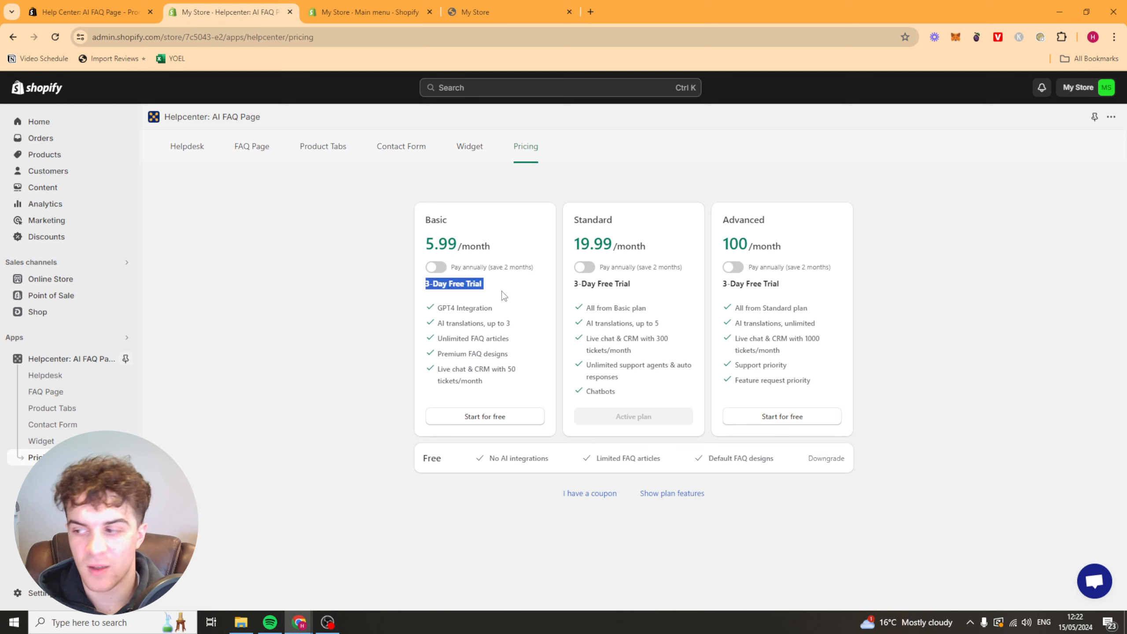